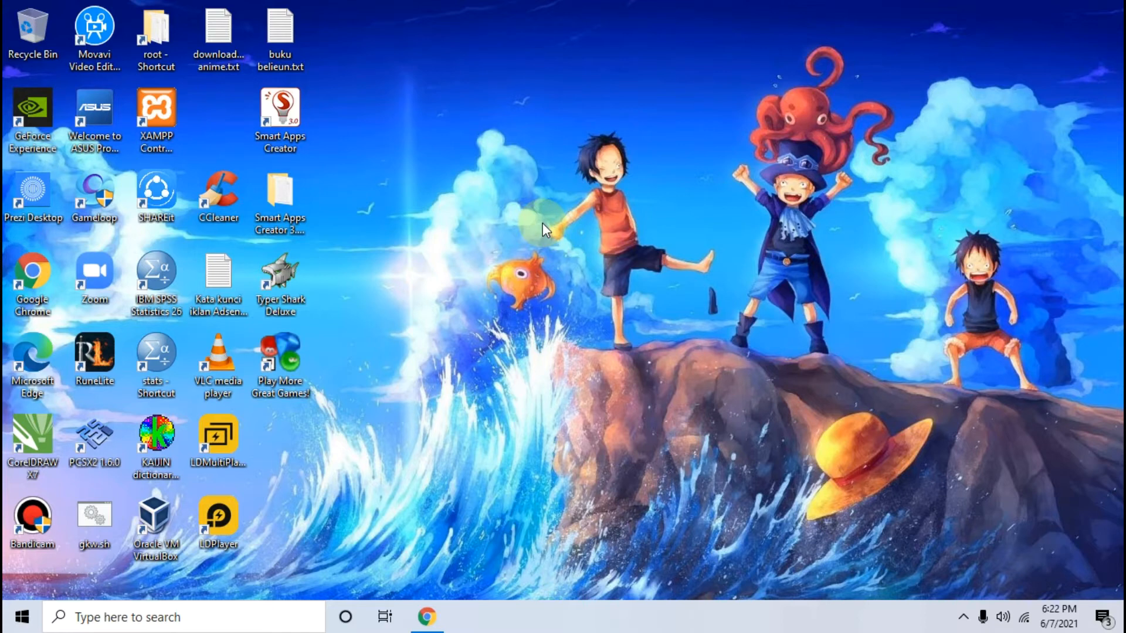
Switch to Chrome, close the enlarged form preview, and review the article's instructions for making the guest list form in Word
{"action": "left_click", "coordinate": [427, 616]}
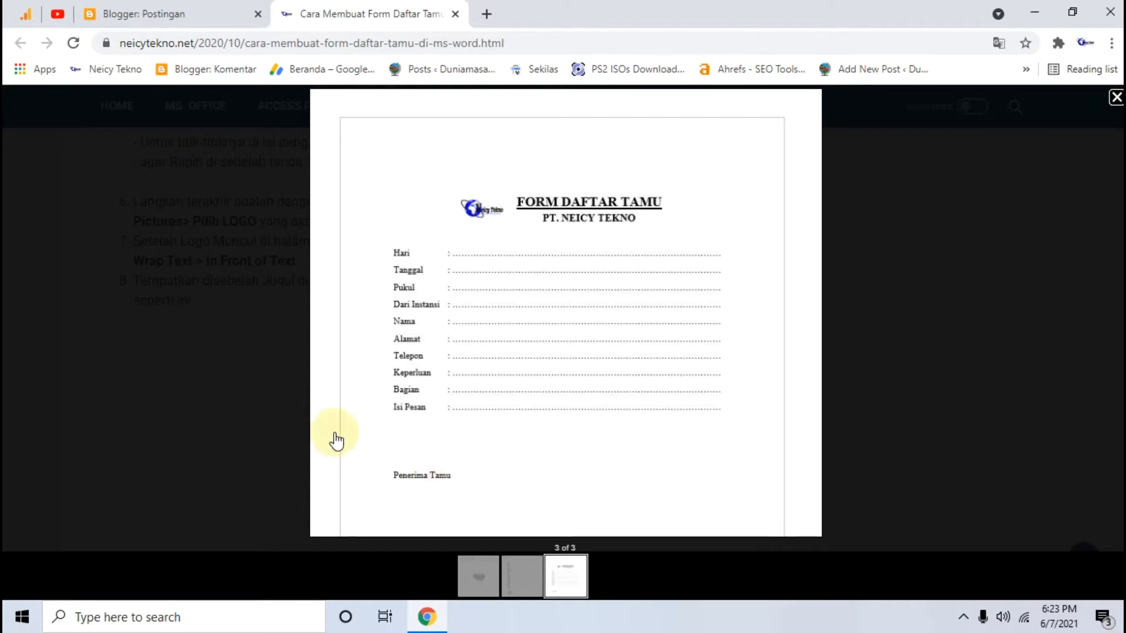
{"action": "left_click", "coordinate": [205, 424]}
{"action": "scroll", "coordinate": [242, 373], "scroll_direction": "up", "scroll_amount": 5}
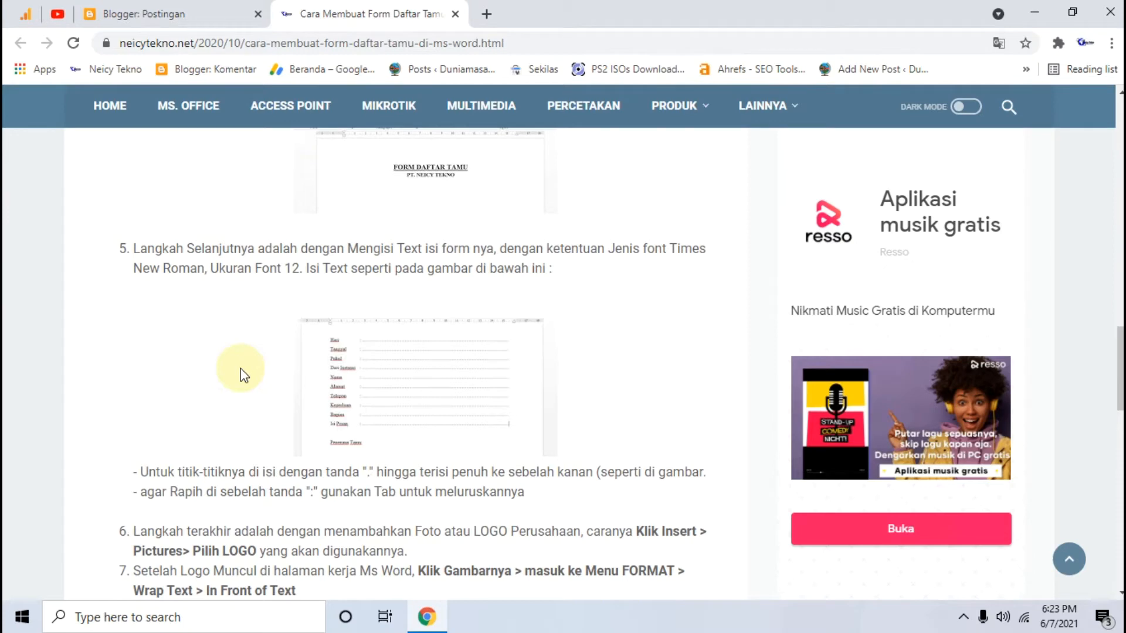
{"action": "scroll", "coordinate": [242, 376], "scroll_direction": "up", "scroll_amount": 4}
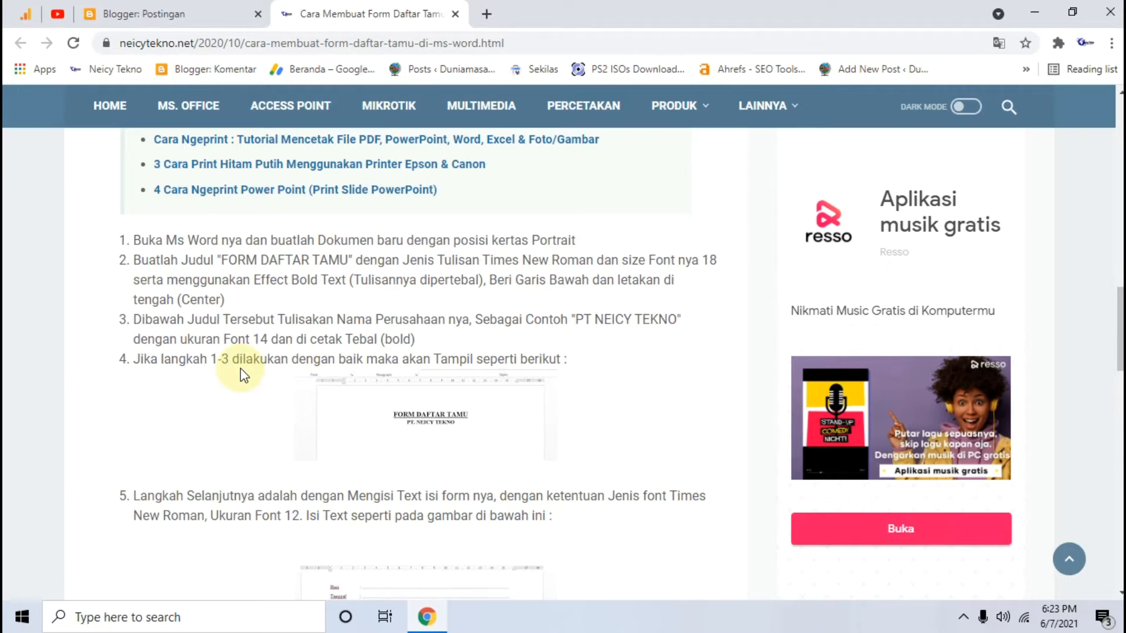
{"action": "scroll", "coordinate": [243, 375], "scroll_direction": "up", "scroll_amount": 3}
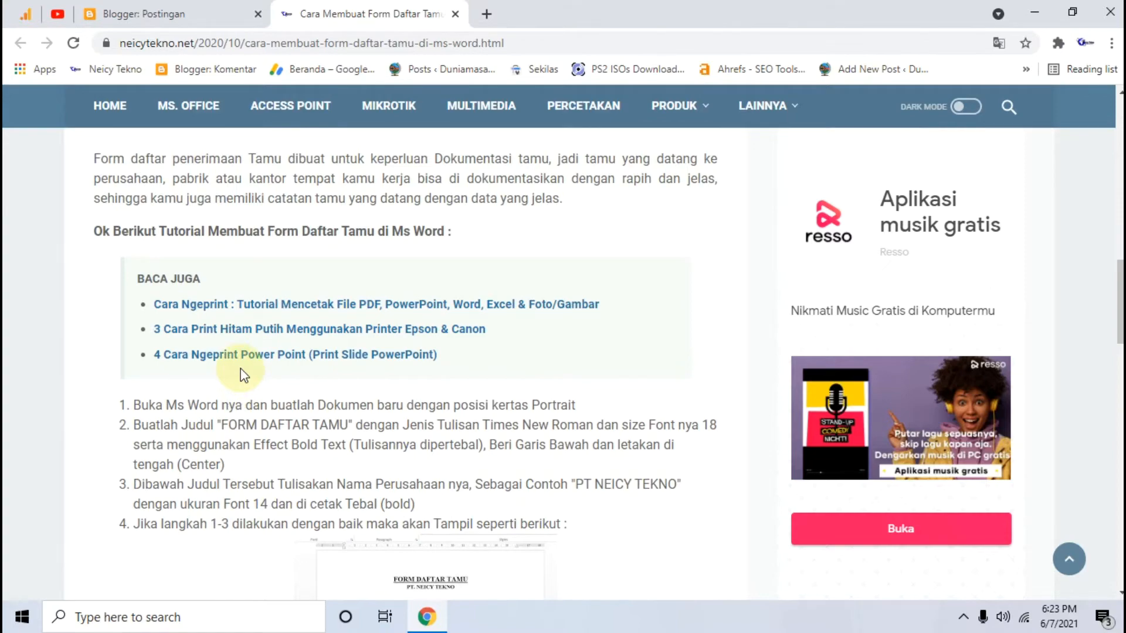
{"action": "scroll", "coordinate": [242, 373], "scroll_direction": "down", "scroll_amount": 4}
{"action": "scroll", "coordinate": [242, 373], "scroll_direction": "up", "scroll_amount": 4}
{"action": "scroll", "coordinate": [243, 373], "scroll_direction": "down", "scroll_amount": 3}
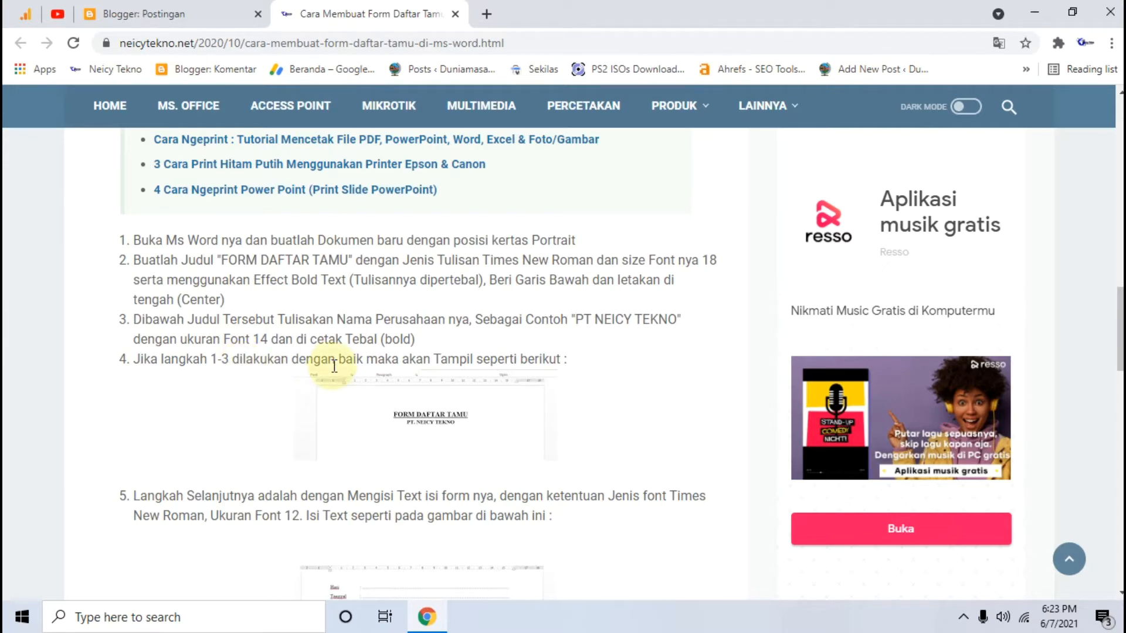
Launch Word 2013 and create a blank document
{"action": "left_click", "coordinate": [17, 617]}
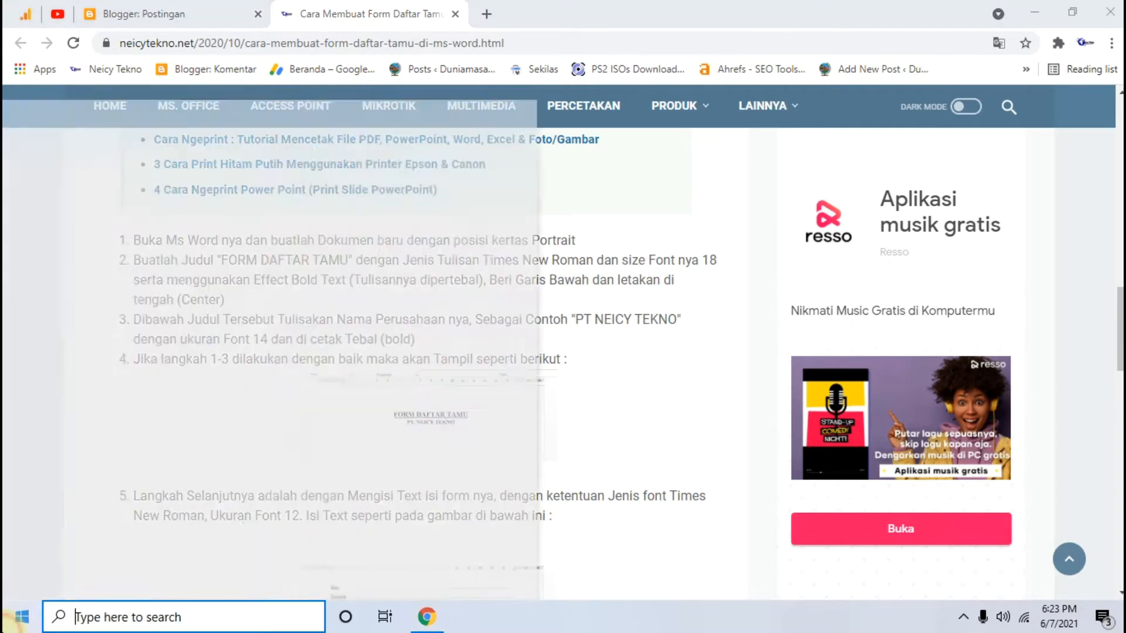
{"action": "type", "text": "wor"}
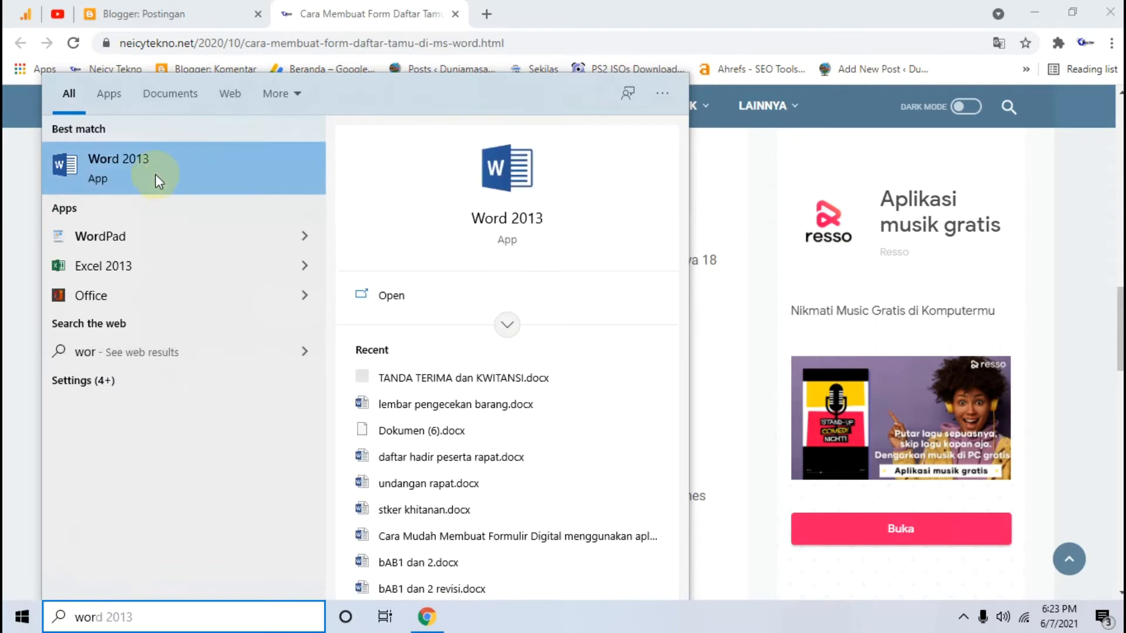
{"action": "left_click", "coordinate": [149, 167]}
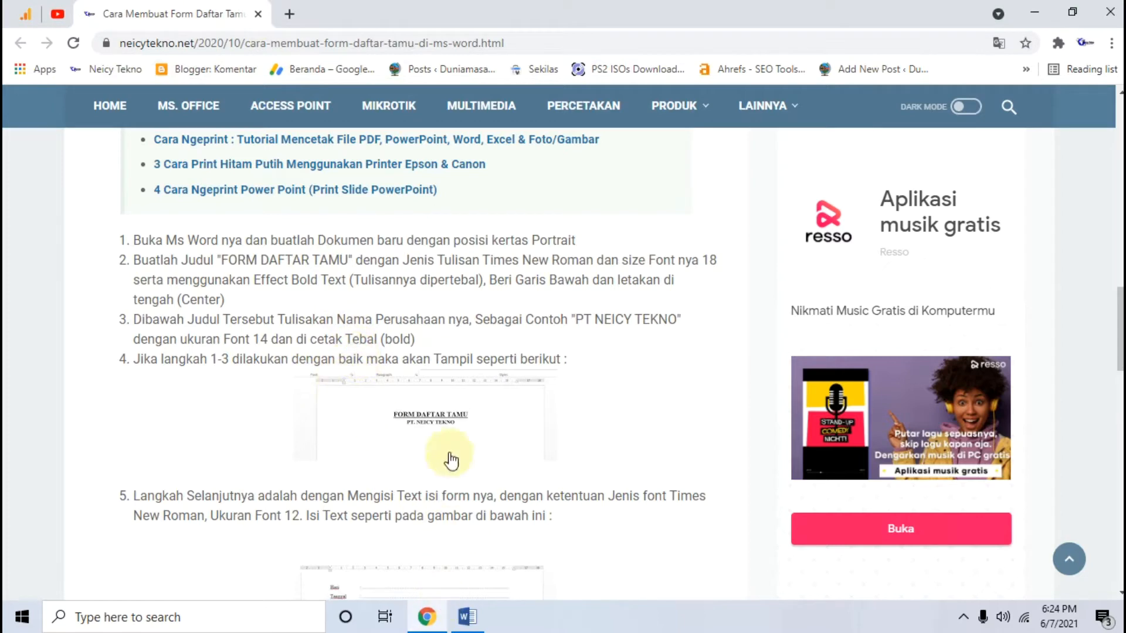
{"action": "scroll", "coordinate": [457, 586], "scroll_direction": "down", "scroll_amount": 2}
{"action": "left_click", "coordinate": [462, 615]}
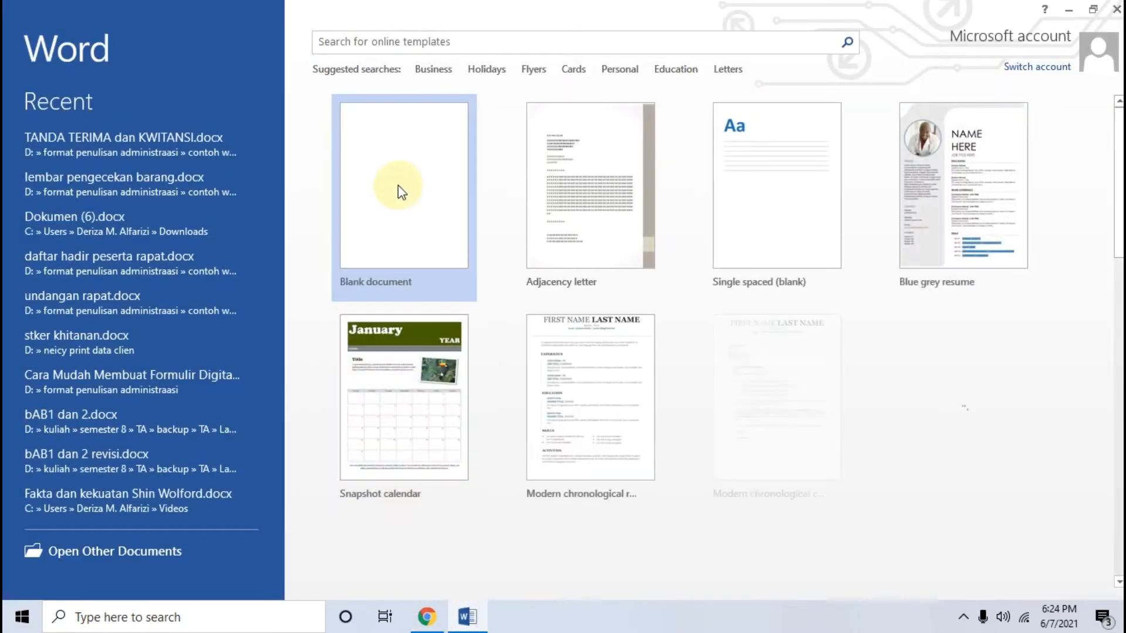
{"action": "left_click", "coordinate": [427, 186]}
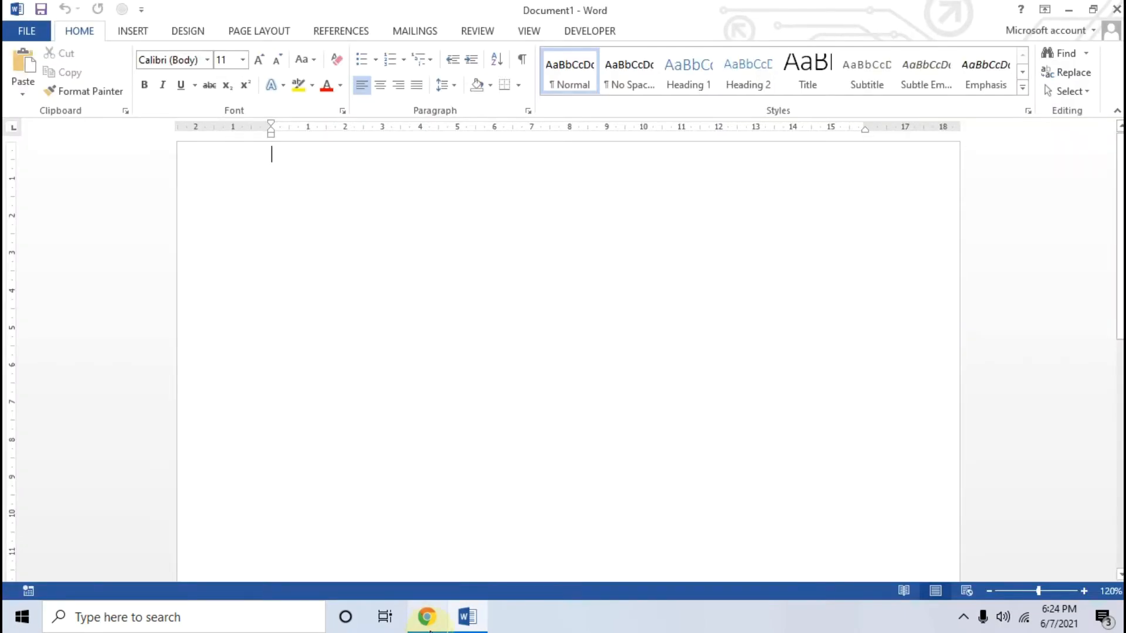
Switch to Chrome and read the article's first two instructions, covering the document setup and the title's text, font and size
{"action": "left_click", "coordinate": [426, 617]}
{"action": "scroll", "coordinate": [436, 422], "scroll_direction": "up", "scroll_amount": 1}
{"action": "scroll", "coordinate": [420, 367], "scroll_direction": "down", "scroll_amount": 1}
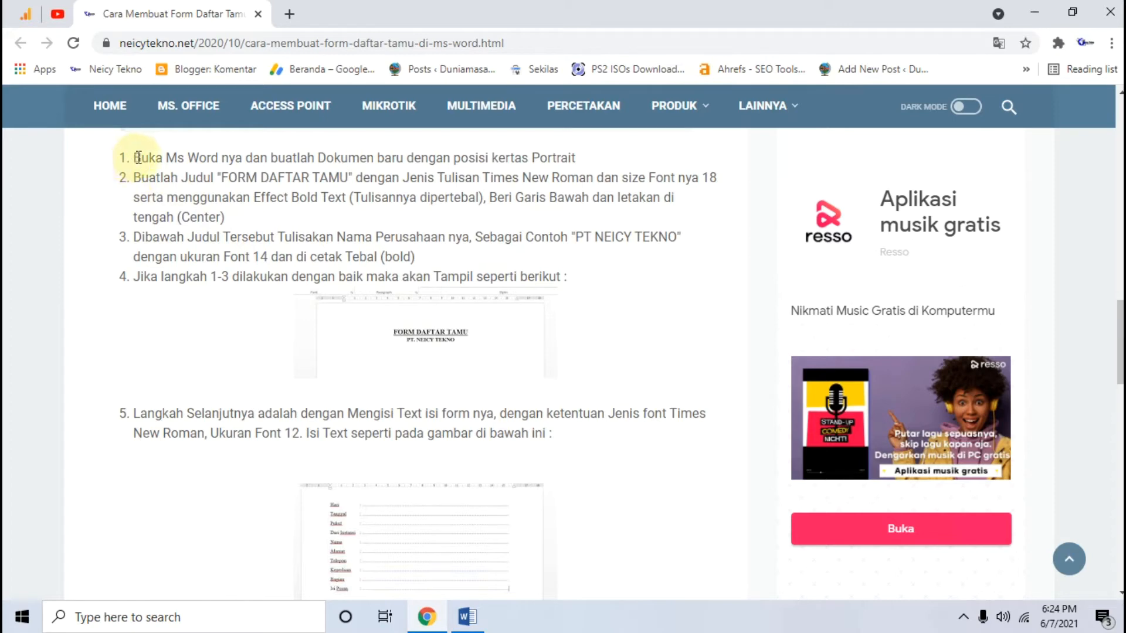
{"action": "left_click_drag", "start_coordinate": [137, 157], "coordinate": [162, 157]}
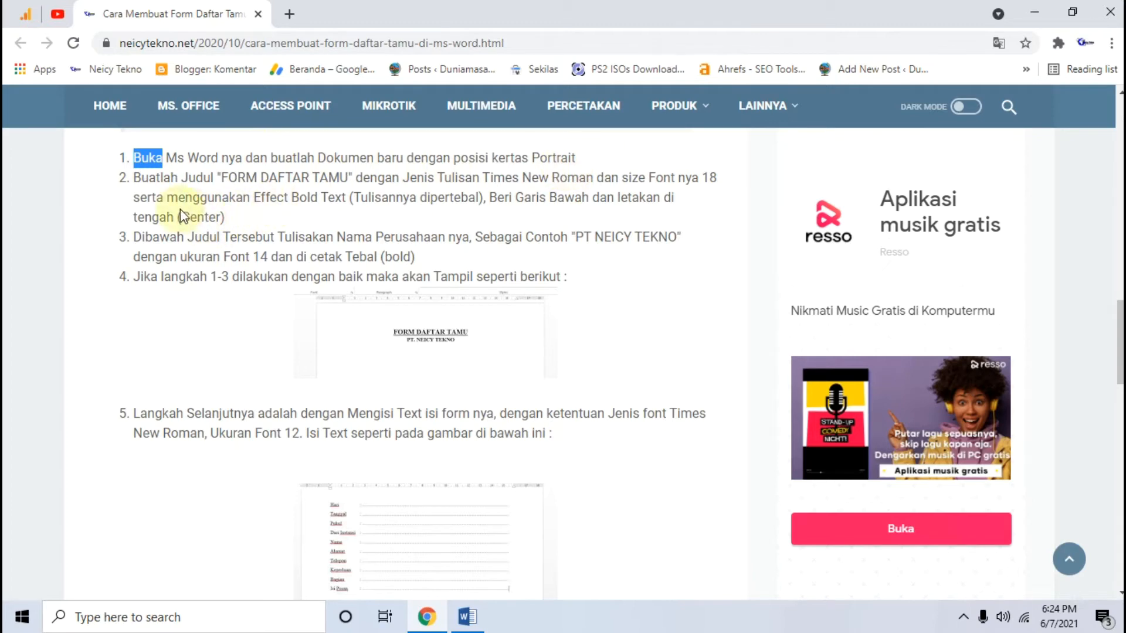
{"action": "left_click_drag", "start_coordinate": [226, 178], "coordinate": [350, 176]}
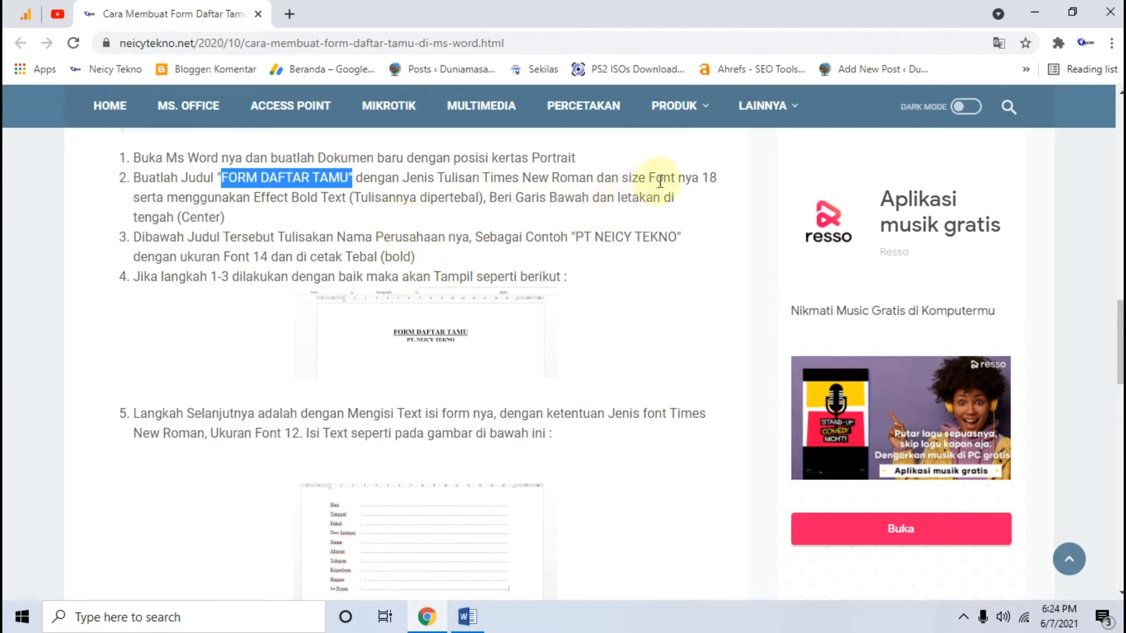
{"action": "left_click_drag", "start_coordinate": [483, 179], "coordinate": [595, 180]}
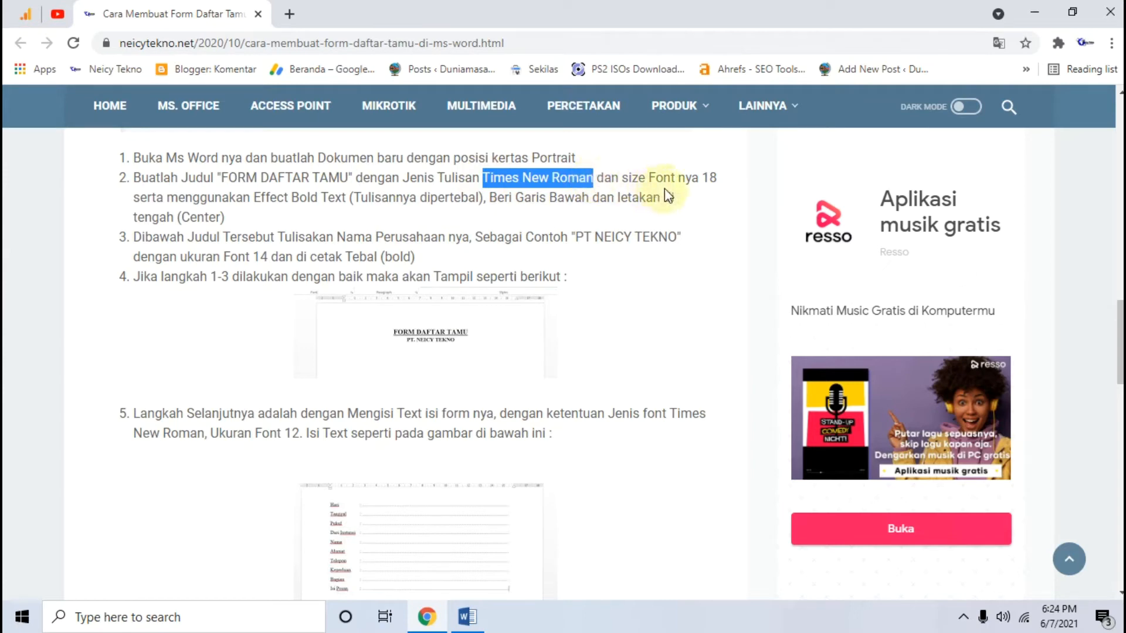
{"action": "double_click", "coordinate": [709, 179]}
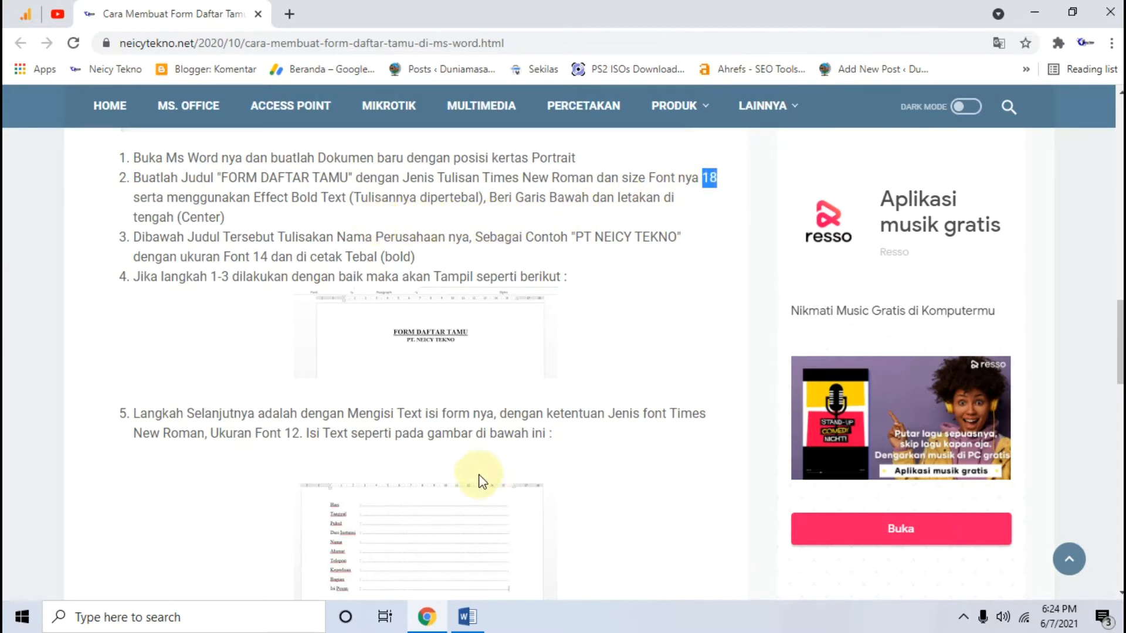
Switch to Word and enter the title "FORM DAFTAR TAMU" in the blank document
{"action": "left_click", "coordinate": [466, 617]}
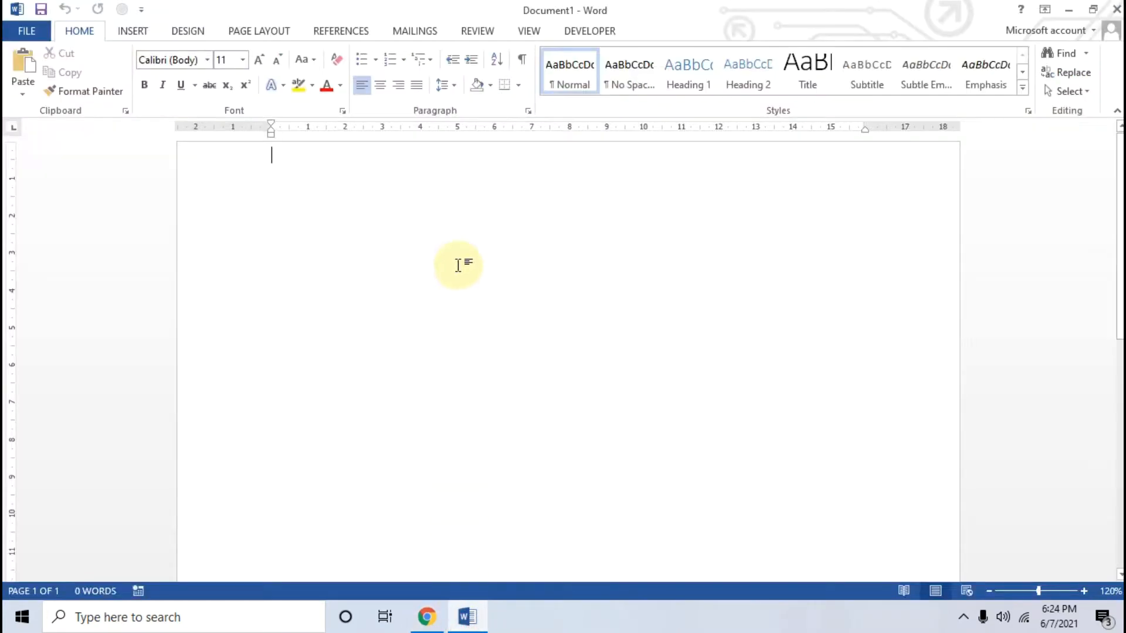
{"action": "left_click", "coordinate": [458, 265]}
{"action": "type", "text": "FORM DAFTAR TAMU"}
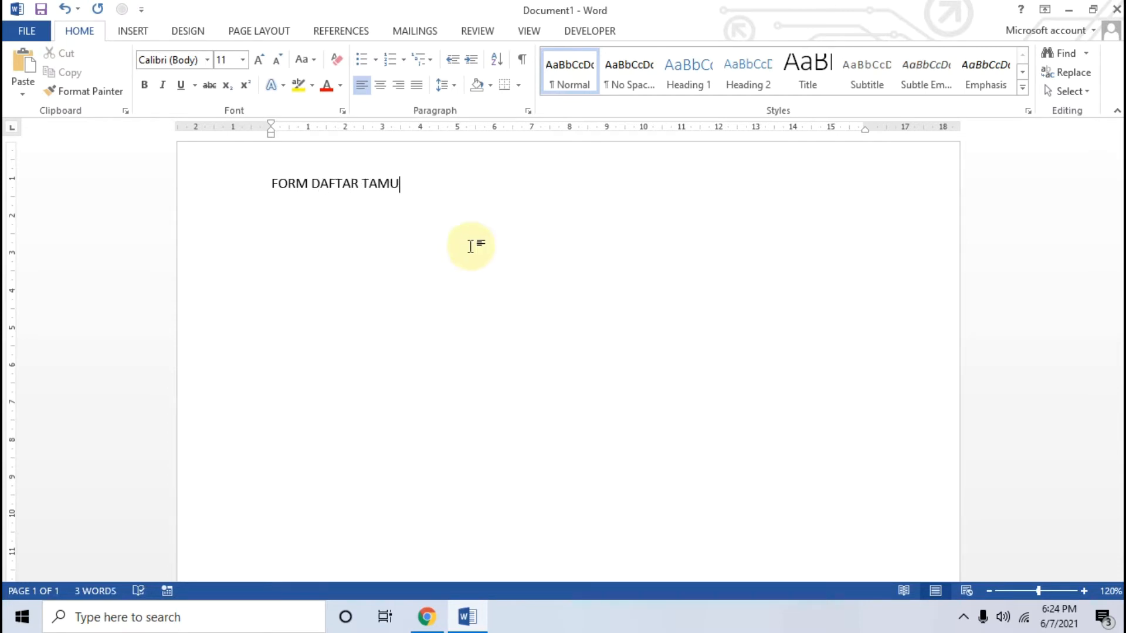
Format the title as centered, bold Times New Roman at size 18
{"action": "left_click_drag", "start_coordinate": [445, 198], "coordinate": [239, 189]}
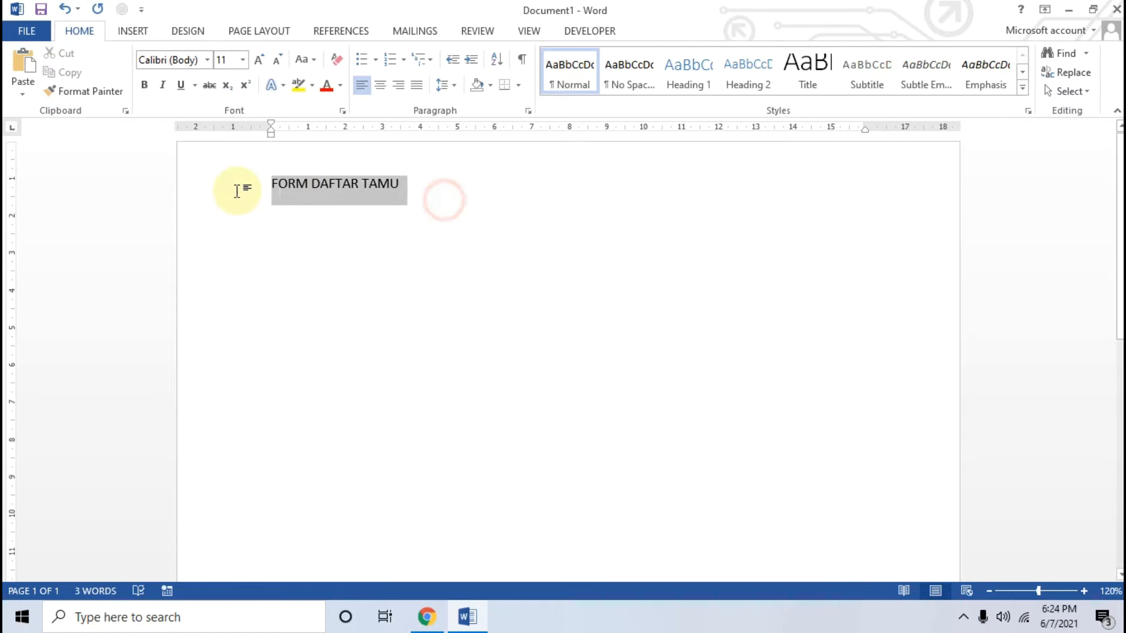
{"action": "left_click", "coordinate": [380, 85]}
{"action": "left_click", "coordinate": [146, 87]}
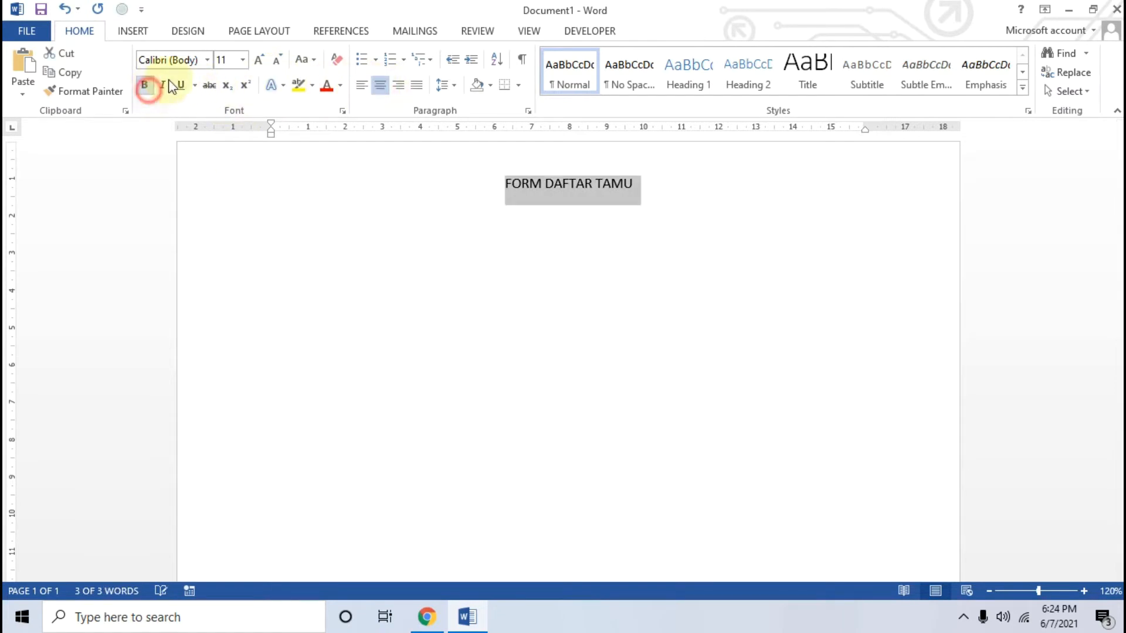
{"action": "left_click", "coordinate": [207, 59]}
{"action": "left_click", "coordinate": [214, 157]}
{"action": "left_click", "coordinate": [243, 60]}
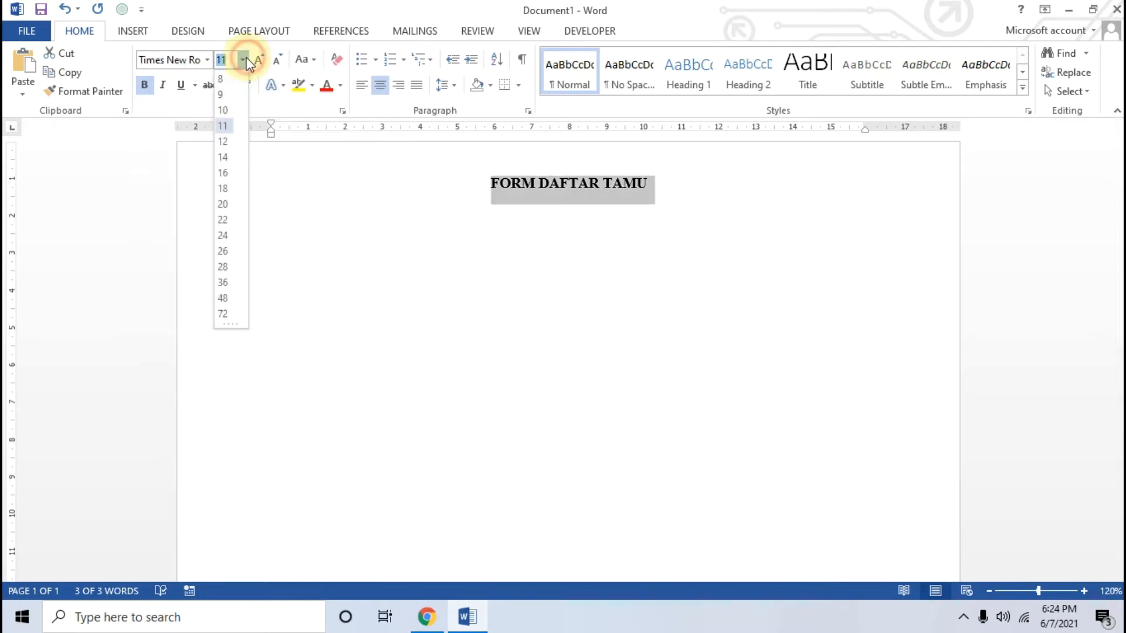
{"action": "left_click", "coordinate": [223, 189]}
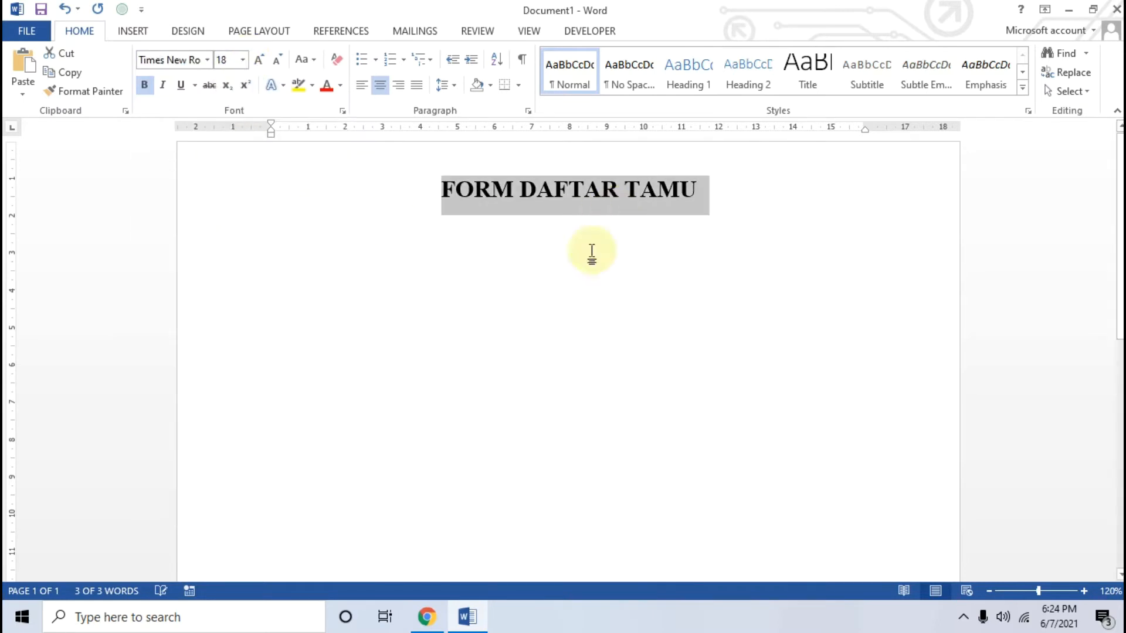
Check the article in Chrome for the title's remaining formatting, then return to Word and underline the title
{"action": "left_click", "coordinate": [427, 616]}
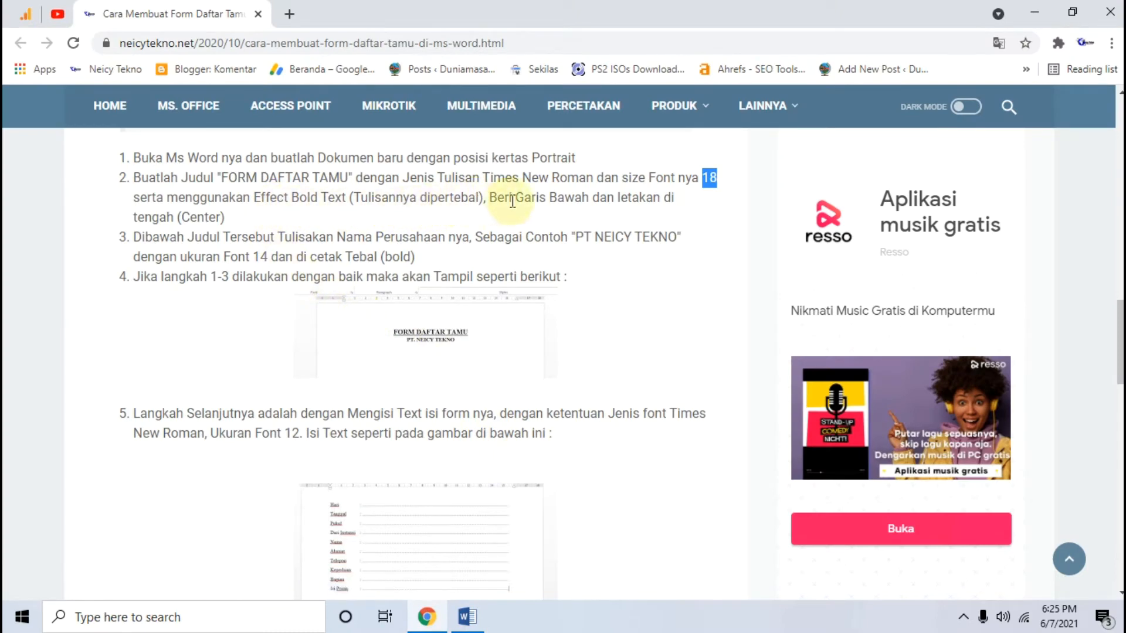
{"action": "left_click_drag", "start_coordinate": [486, 199], "coordinate": [584, 199]}
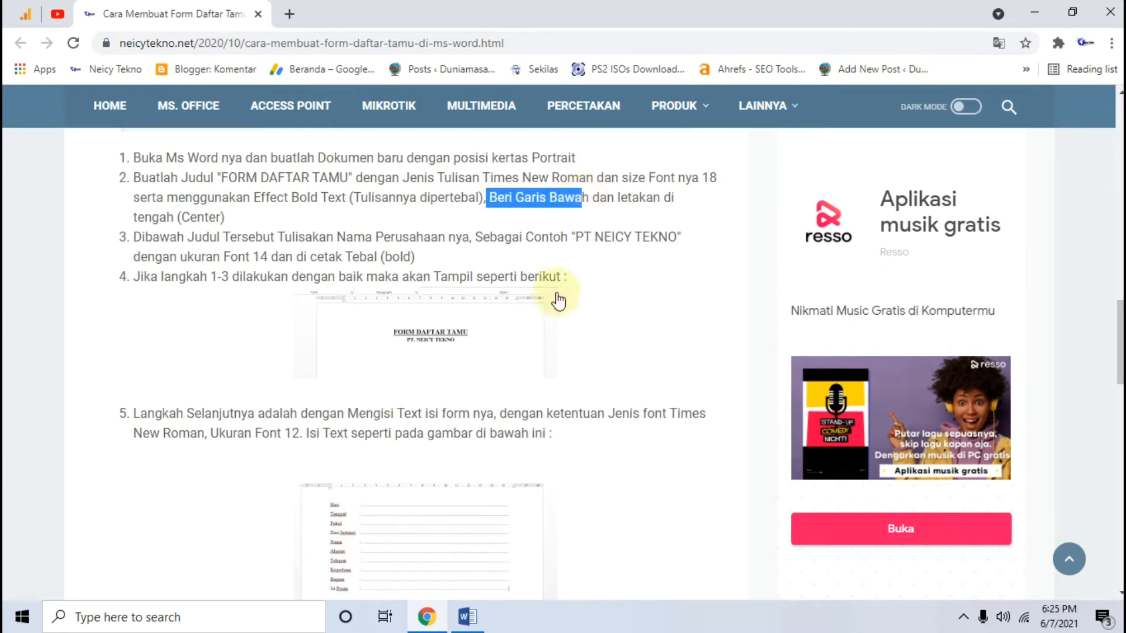
{"action": "left_click", "coordinate": [467, 617]}
{"action": "left_click_drag", "start_coordinate": [698, 189], "coordinate": [342, 204]}
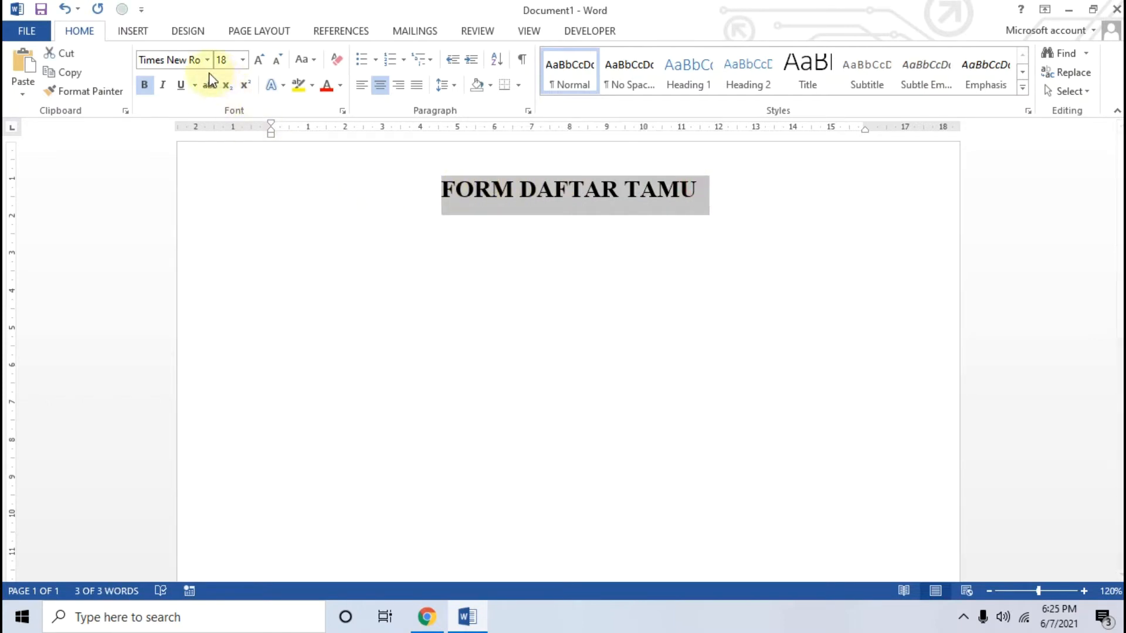
{"action": "left_click", "coordinate": [181, 85]}
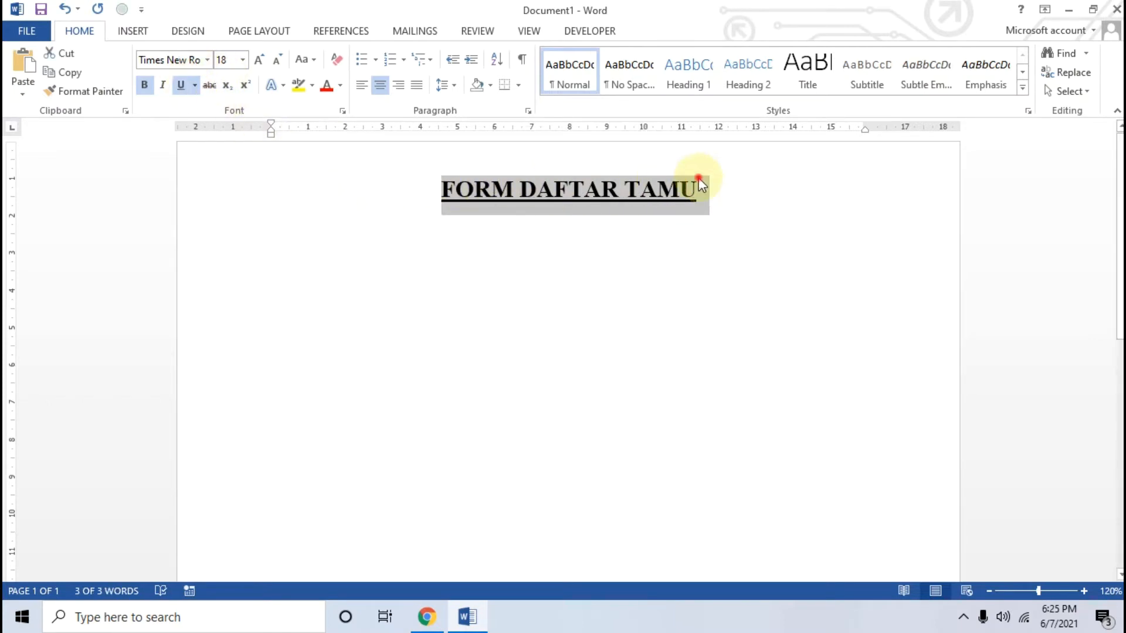
Add the company name "PT. NEICY TEKNO" on a new line below the title, consulting the article's third instruction in Chrome
{"action": "left_click", "coordinate": [716, 184]}
{"action": "key", "text": "Return"}
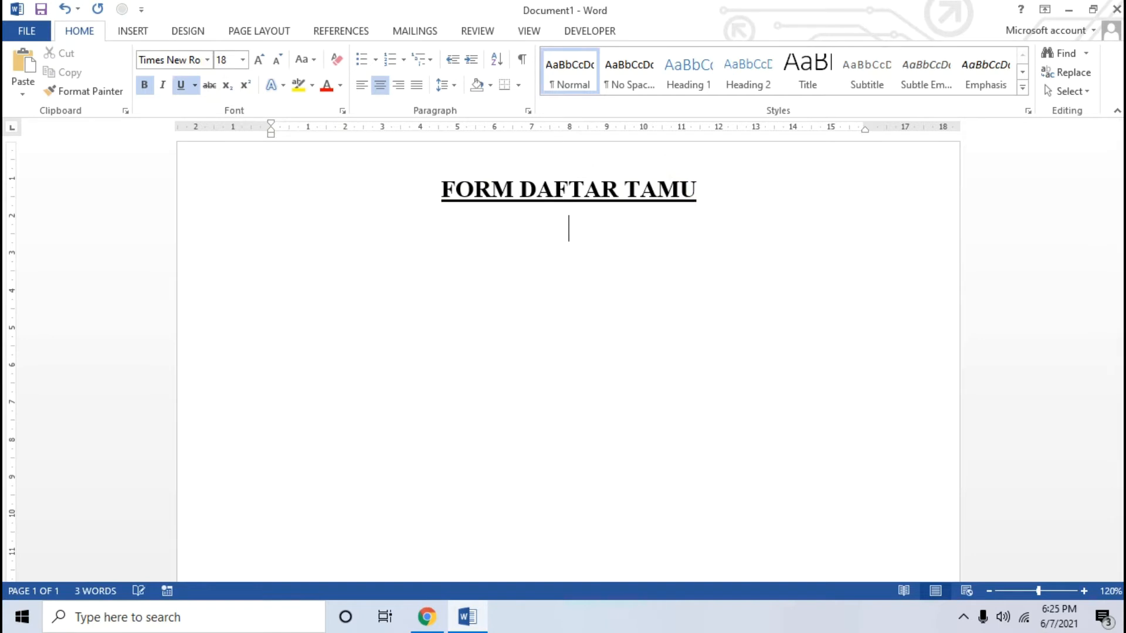
{"action": "left_click", "coordinate": [426, 616]}
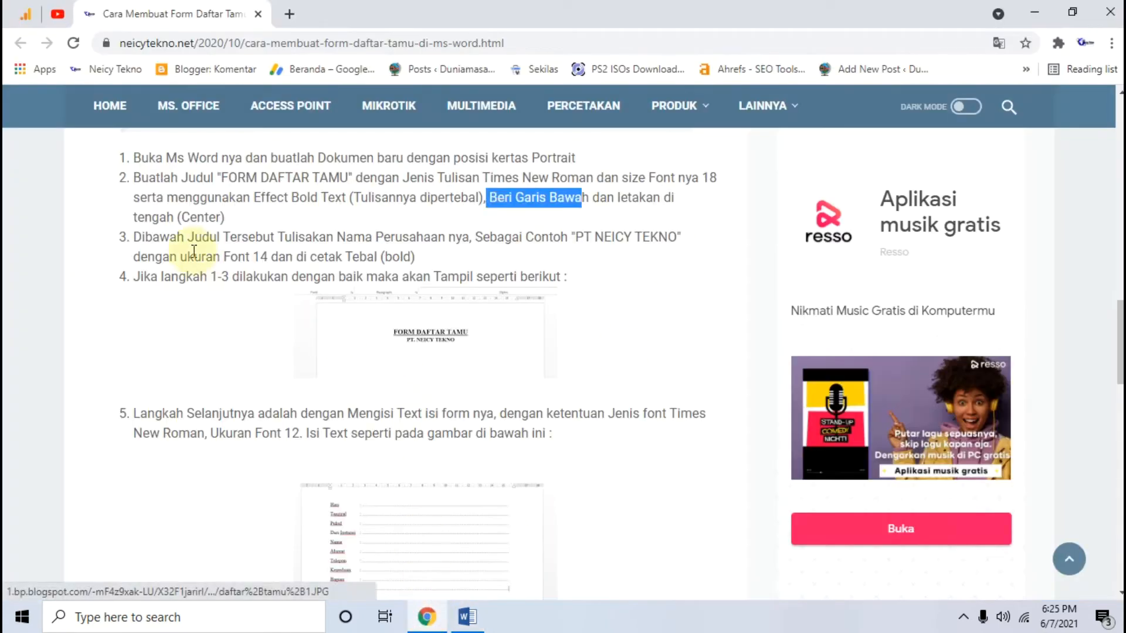
{"action": "left_click_drag", "start_coordinate": [135, 239], "coordinate": [474, 239]}
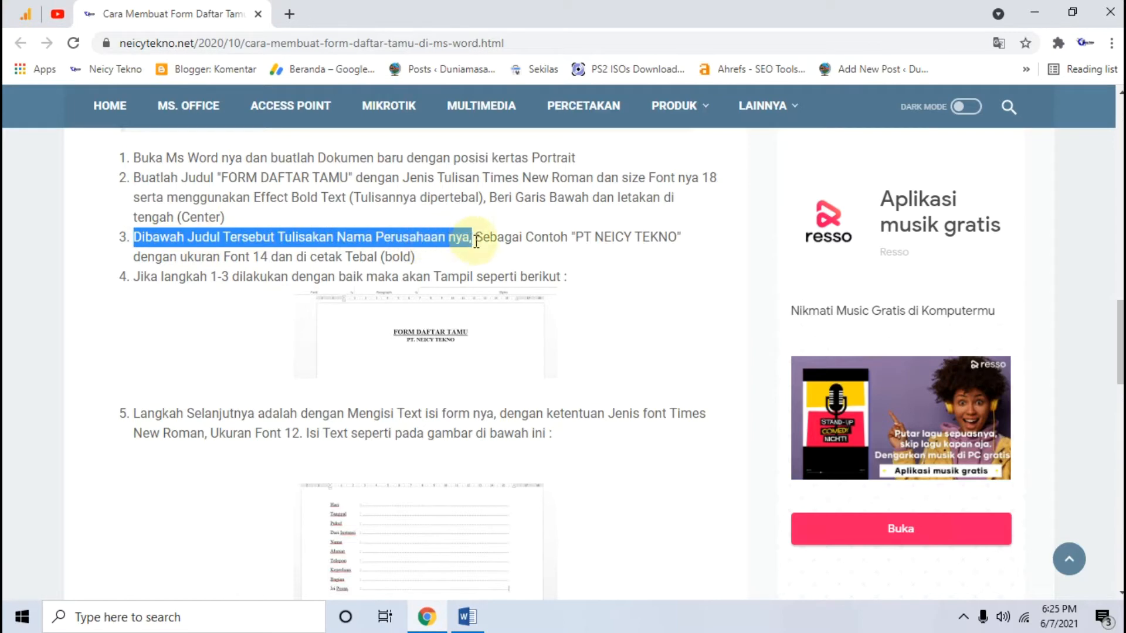
{"action": "left_click", "coordinate": [467, 617]}
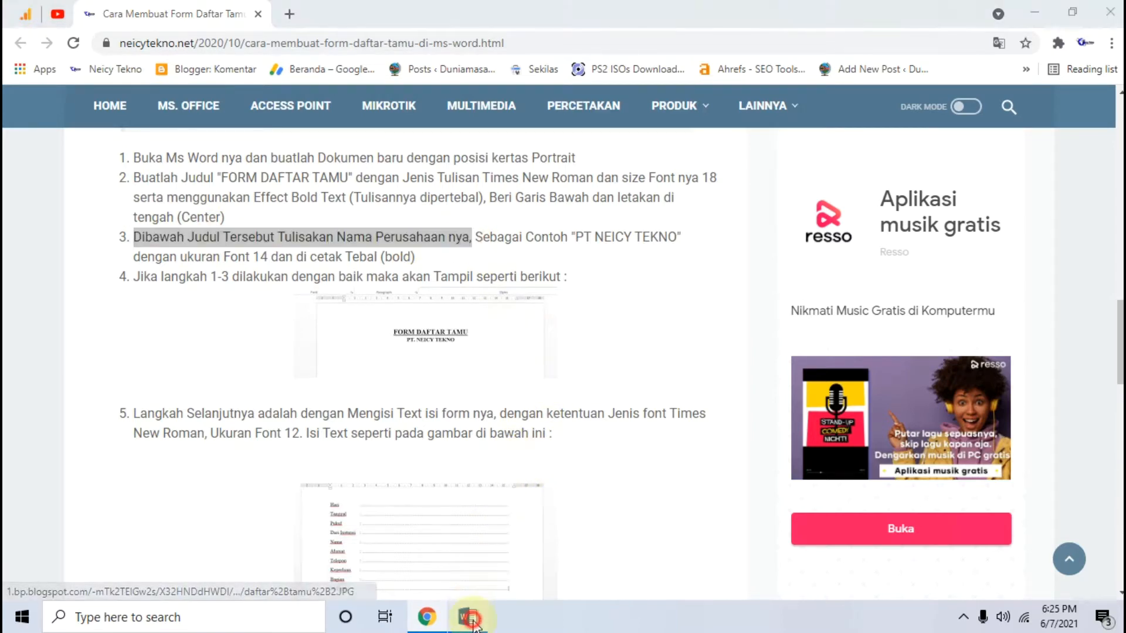
{"action": "left_click_drag", "start_coordinate": [443, 189], "coordinate": [717, 191]}
{"action": "left_click", "coordinate": [557, 238]}
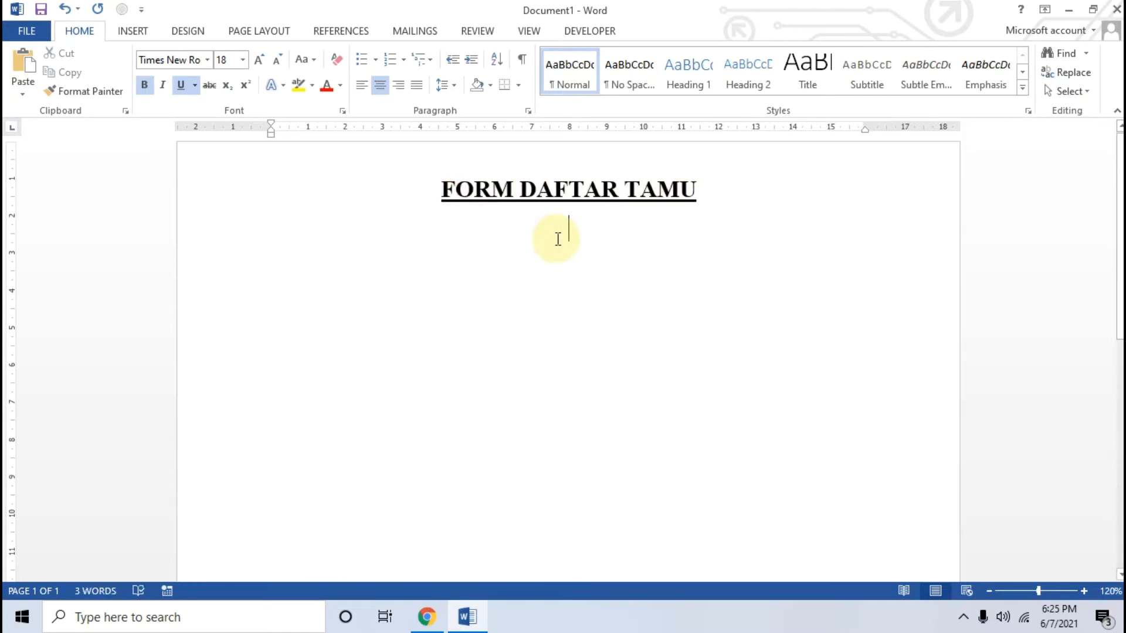
{"action": "type", "text": "PT. NEICY TEKNO"}
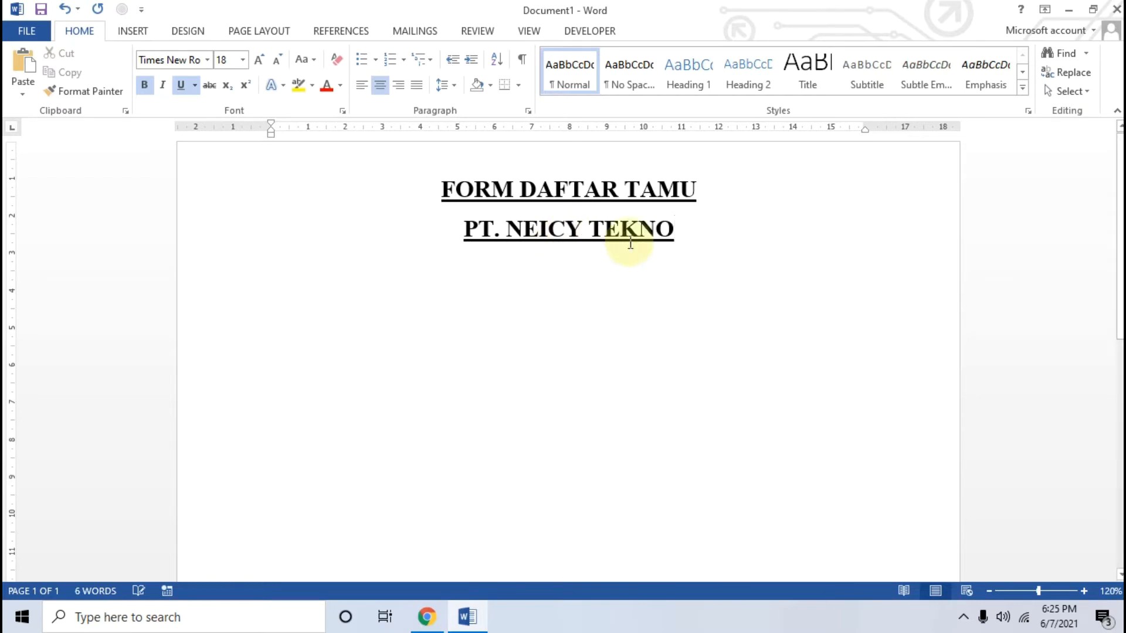
Remove the underline from the company name and set its font size to 14, checking the article's third instruction in Chrome
{"action": "left_click_drag", "start_coordinate": [674, 229], "coordinate": [437, 229]}
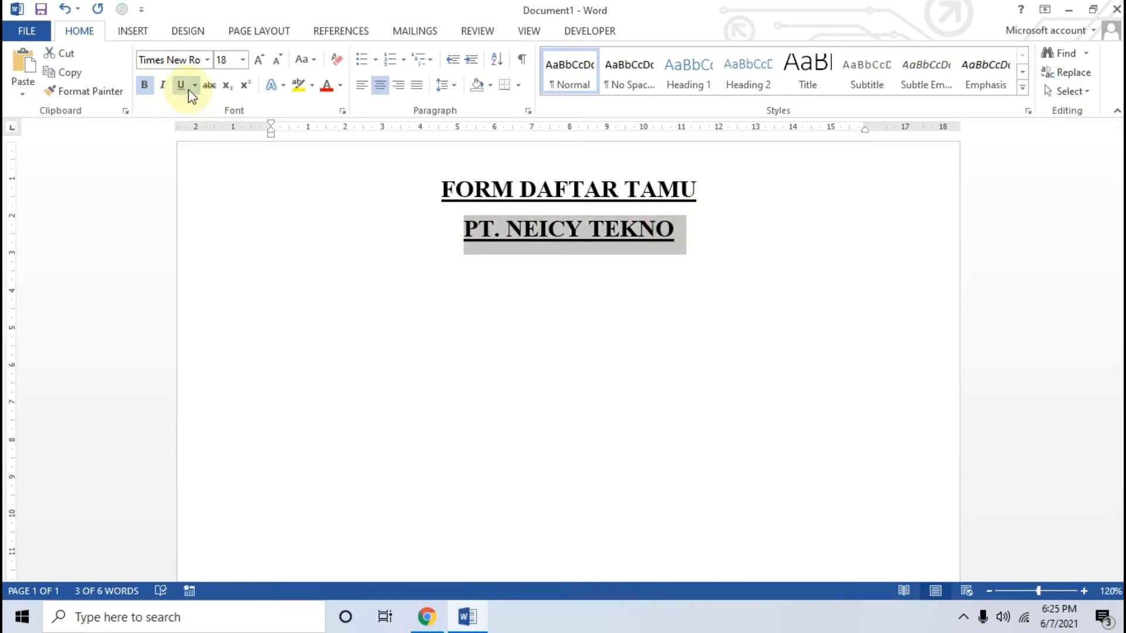
{"action": "left_click", "coordinate": [427, 616]}
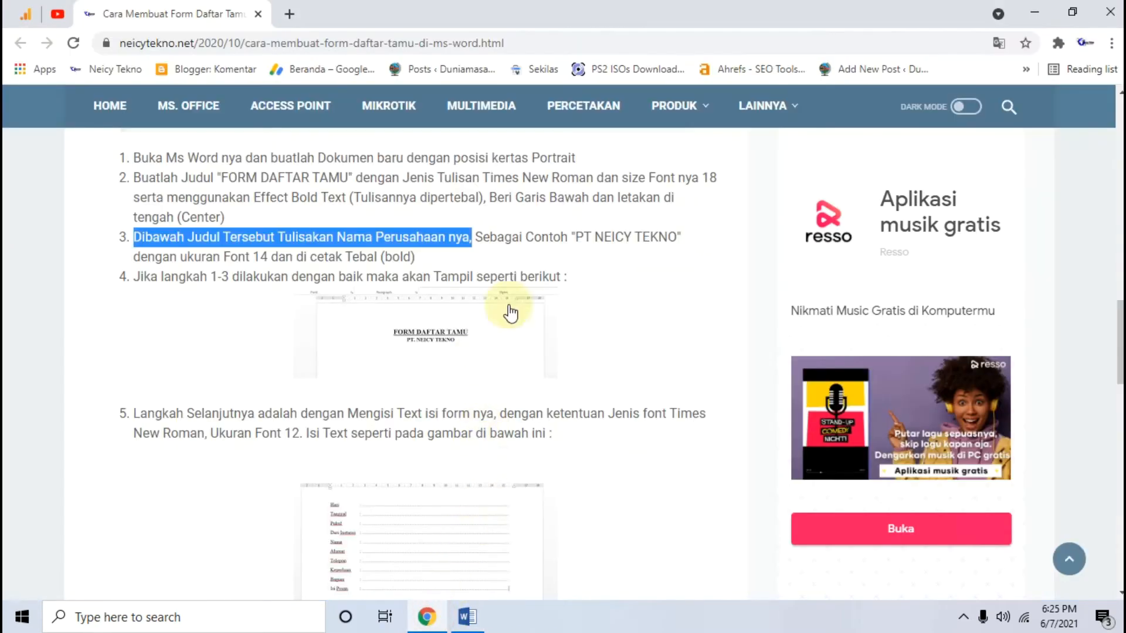
{"action": "left_click", "coordinate": [152, 257]}
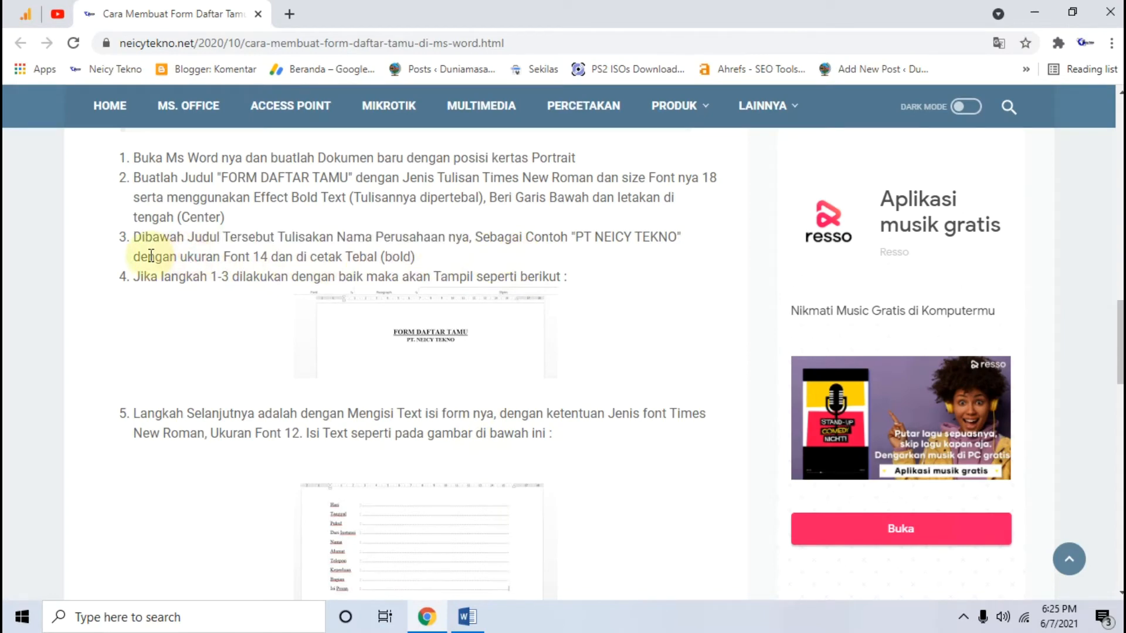
{"action": "left_click_drag", "start_coordinate": [162, 256], "coordinate": [270, 254]}
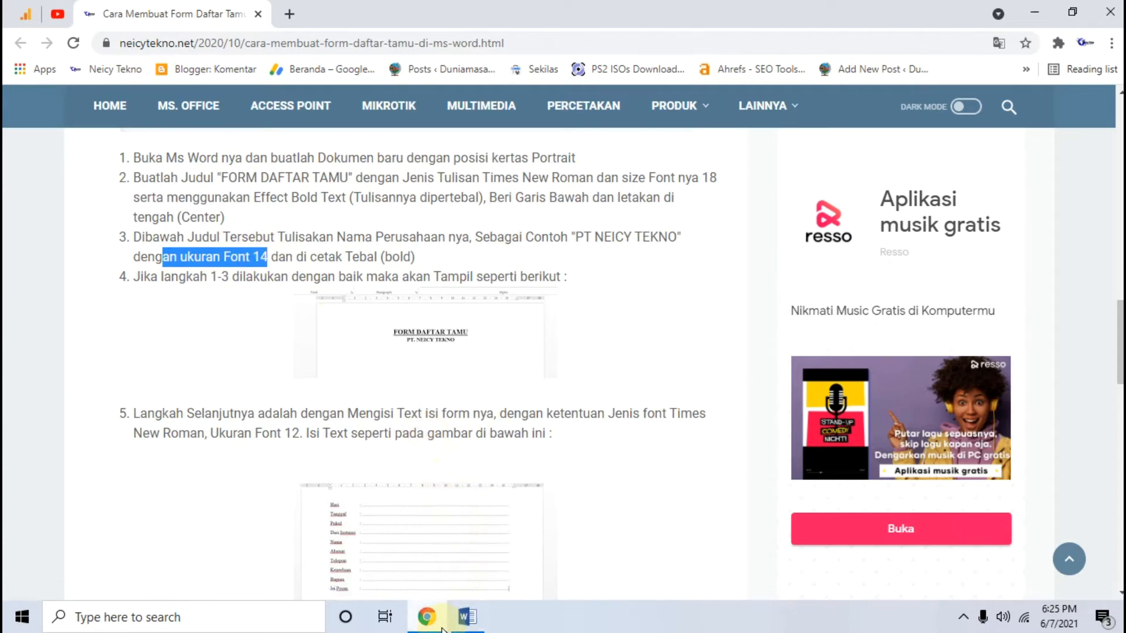
{"action": "left_click", "coordinate": [465, 617]}
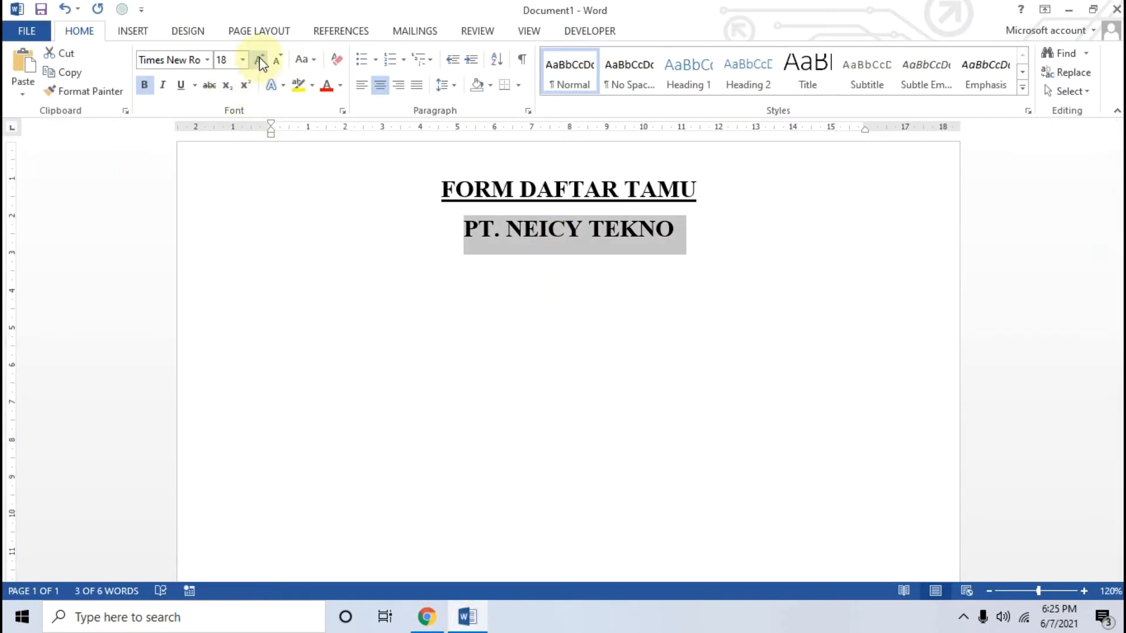
{"action": "left_click", "coordinate": [277, 59]}
{"action": "left_click", "coordinate": [278, 59]}
{"action": "left_click", "coordinate": [278, 59]}
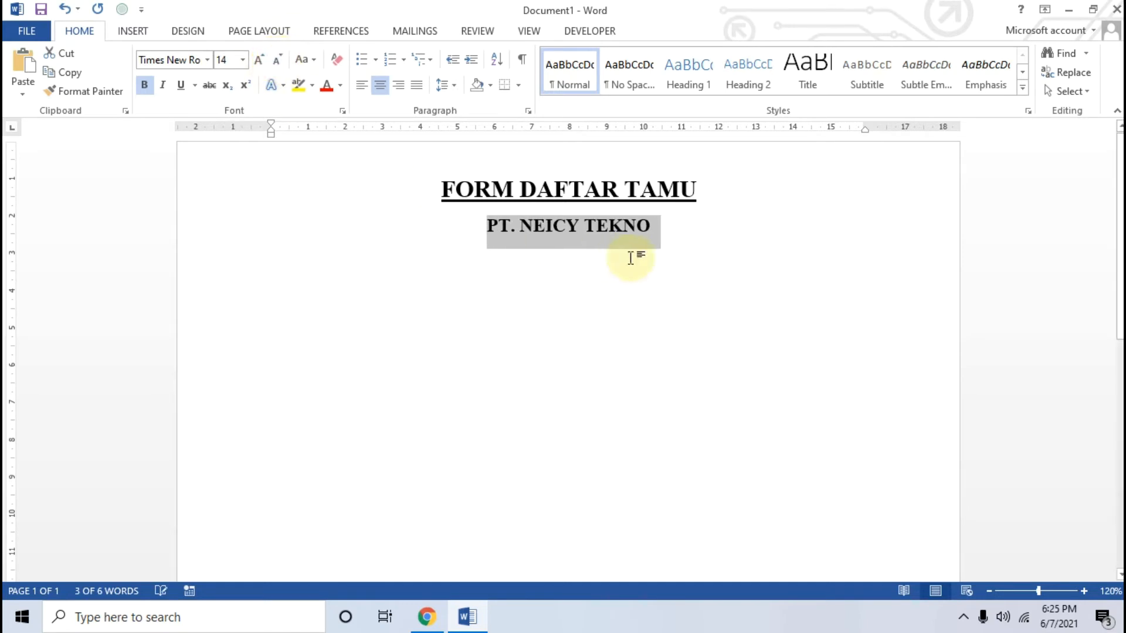
Start a left-aligned line below the company name in Times New Roman size 12, consulting the article's fifth instruction and sample image in Chrome
{"action": "left_click", "coordinate": [692, 235]}
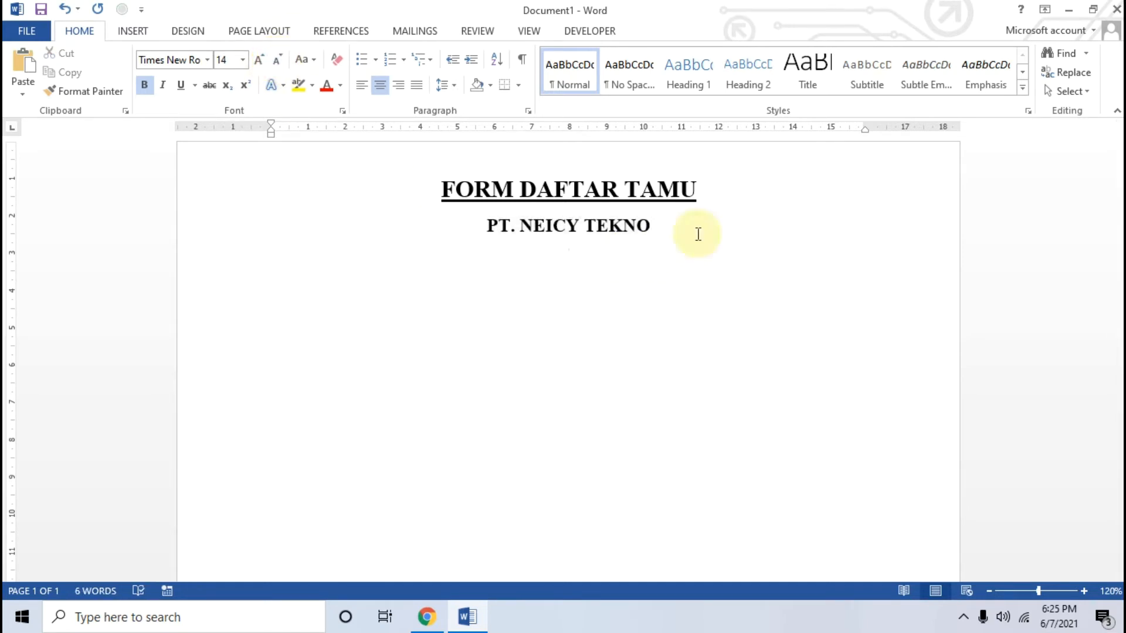
{"action": "left_click", "coordinate": [360, 86]}
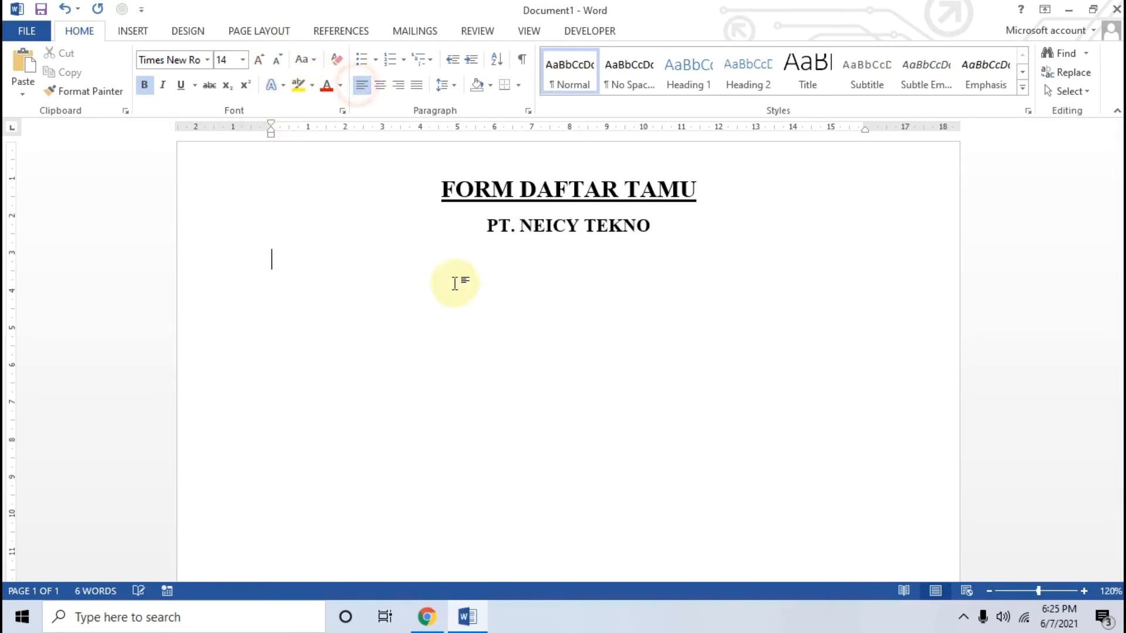
{"action": "left_click", "coordinate": [438, 618]}
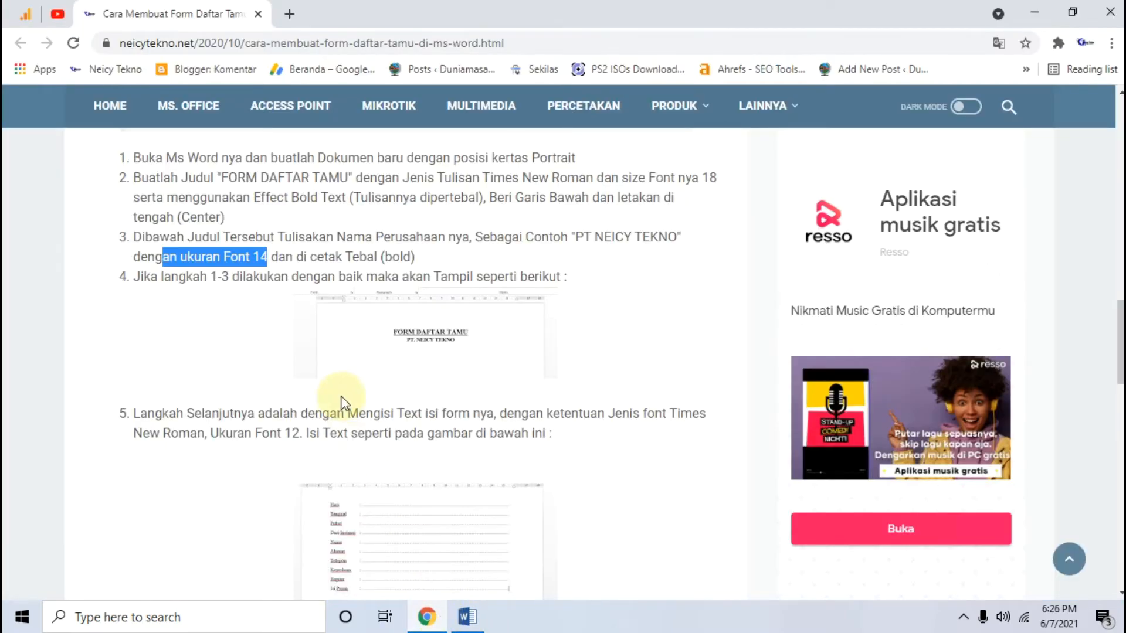
{"action": "scroll", "coordinate": [340, 395], "scroll_direction": "down", "scroll_amount": 1}
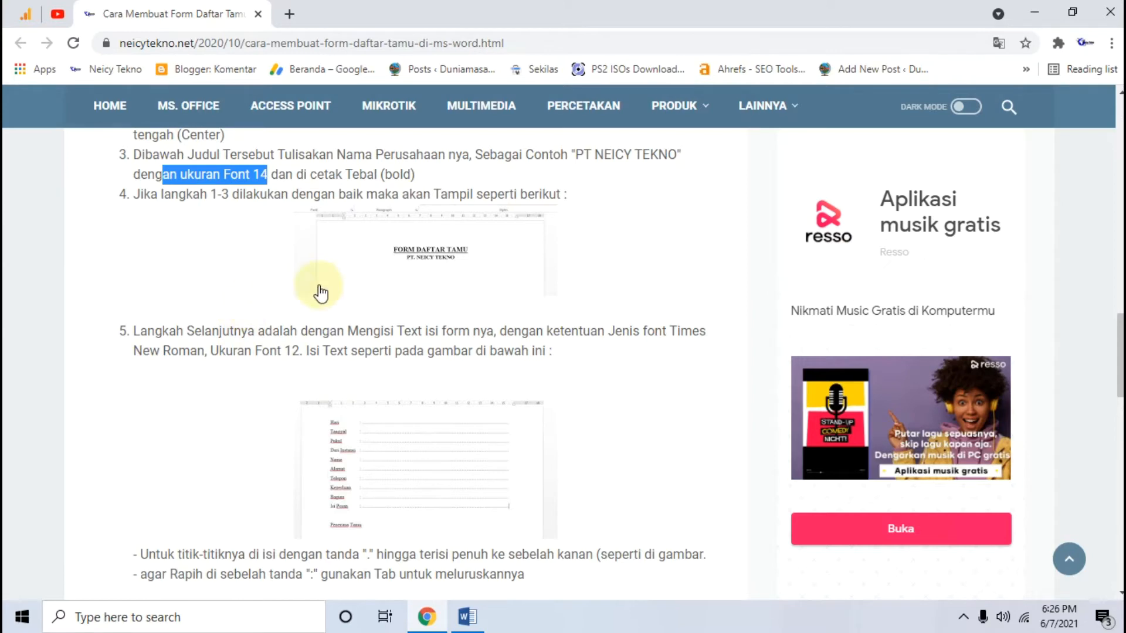
{"action": "scroll", "coordinate": [299, 289], "scroll_direction": "down", "scroll_amount": 3}
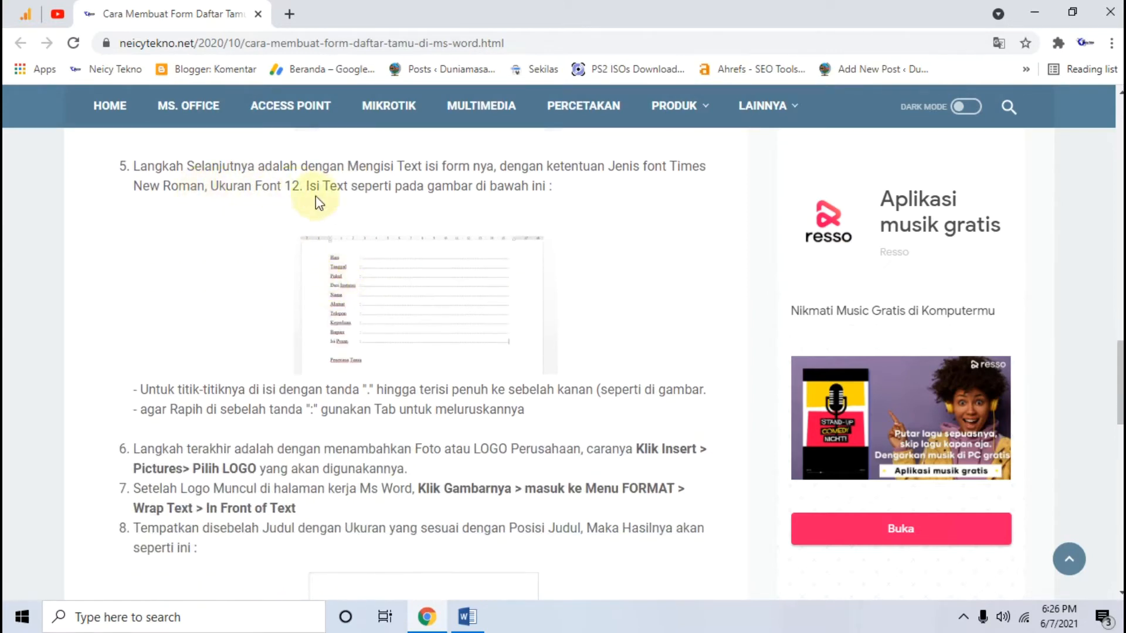
{"action": "left_click", "coordinate": [392, 307]}
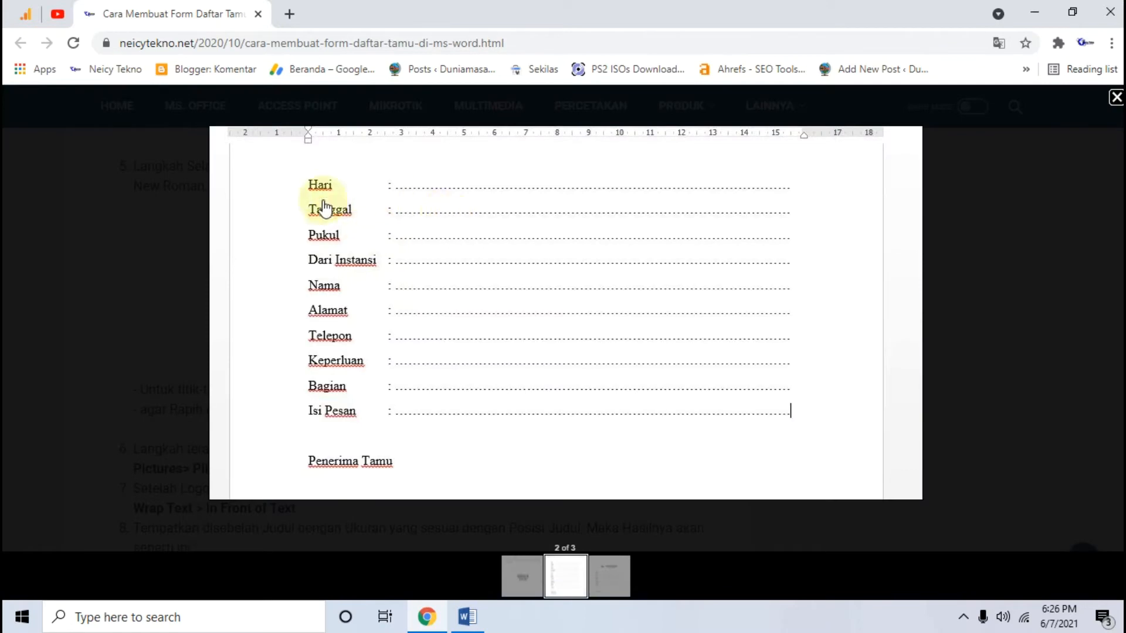
{"action": "left_click", "coordinate": [149, 228]}
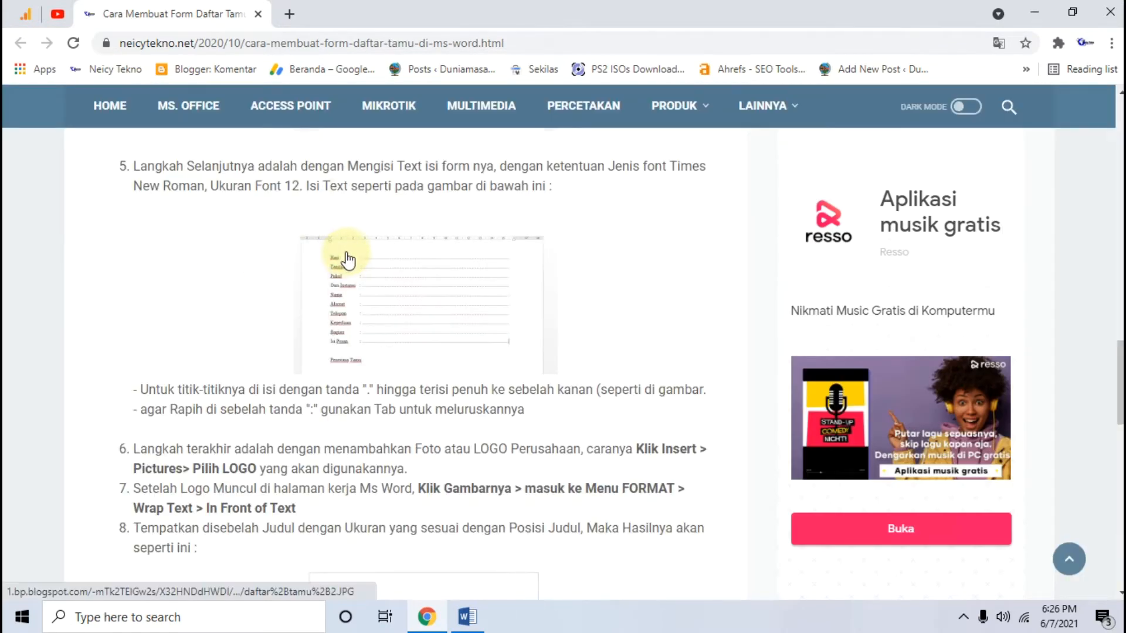
{"action": "left_click", "coordinate": [467, 617]}
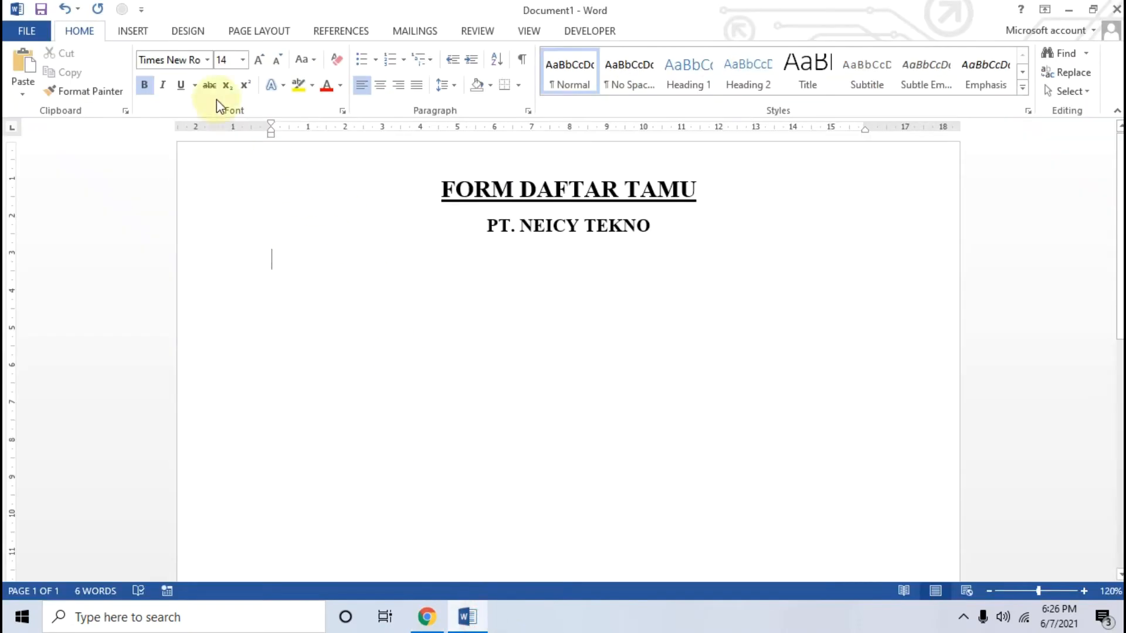
{"action": "left_click", "coordinate": [206, 59]}
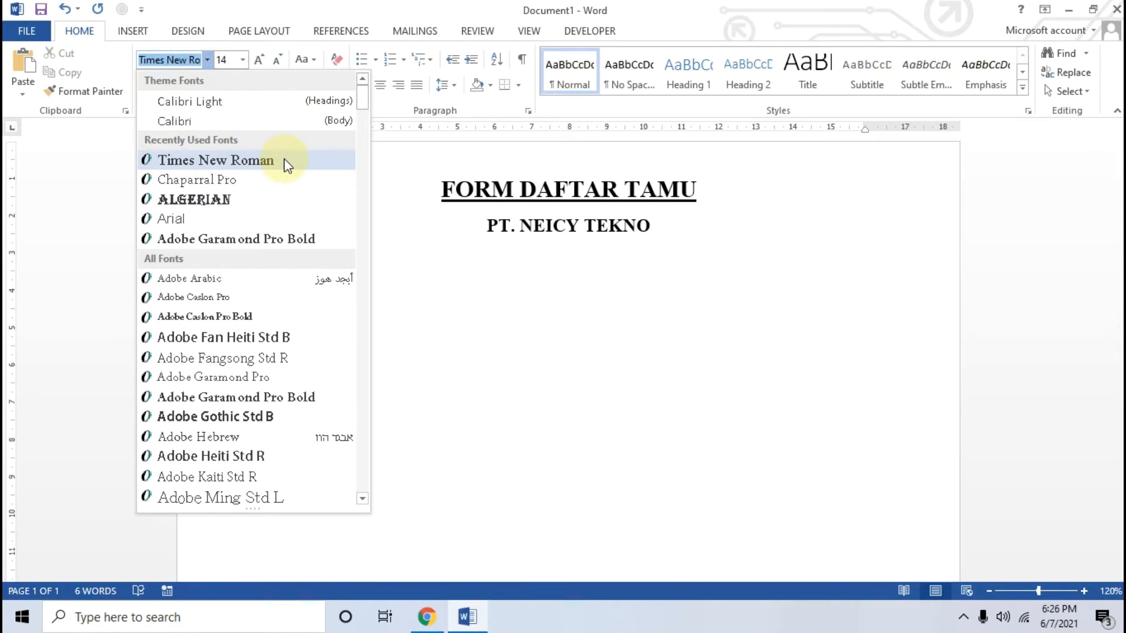
{"action": "left_click", "coordinate": [279, 62]}
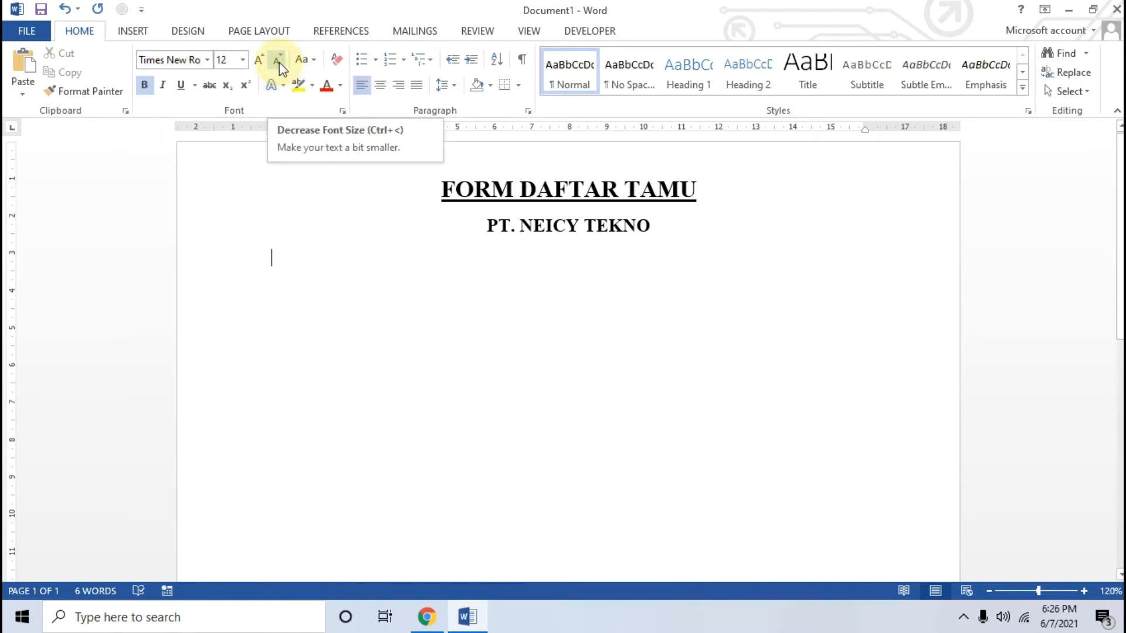
{"action": "left_click", "coordinate": [436, 326]}
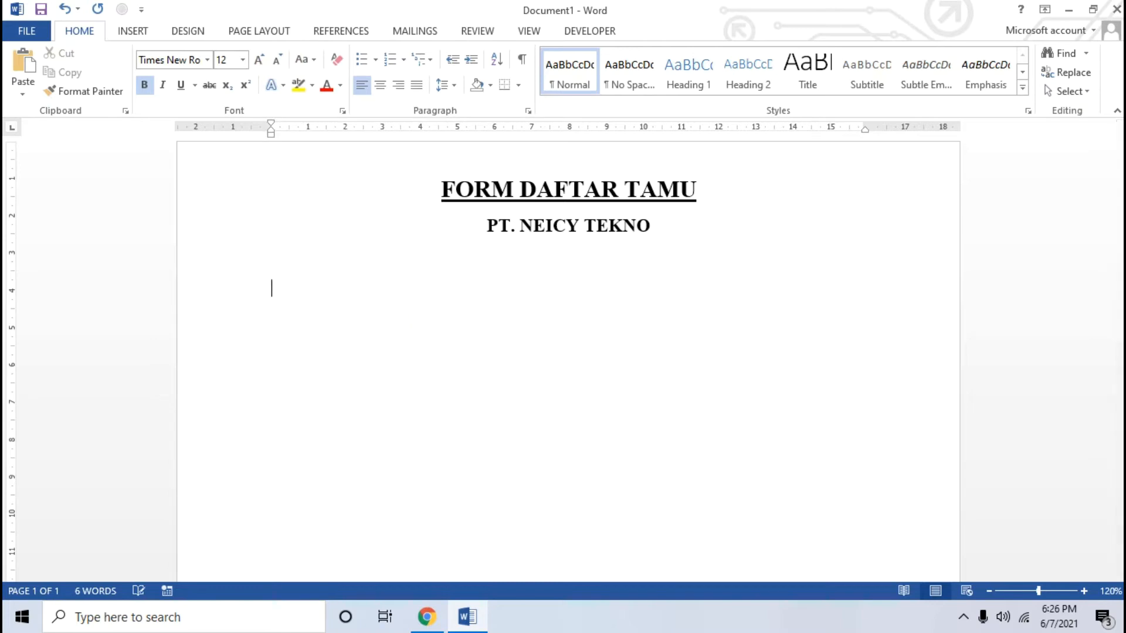
Check the sample form image in Chrome, then add the non-bold label "Hari" with a tab-aligned colon in Word
{"action": "left_click", "coordinate": [437, 619]}
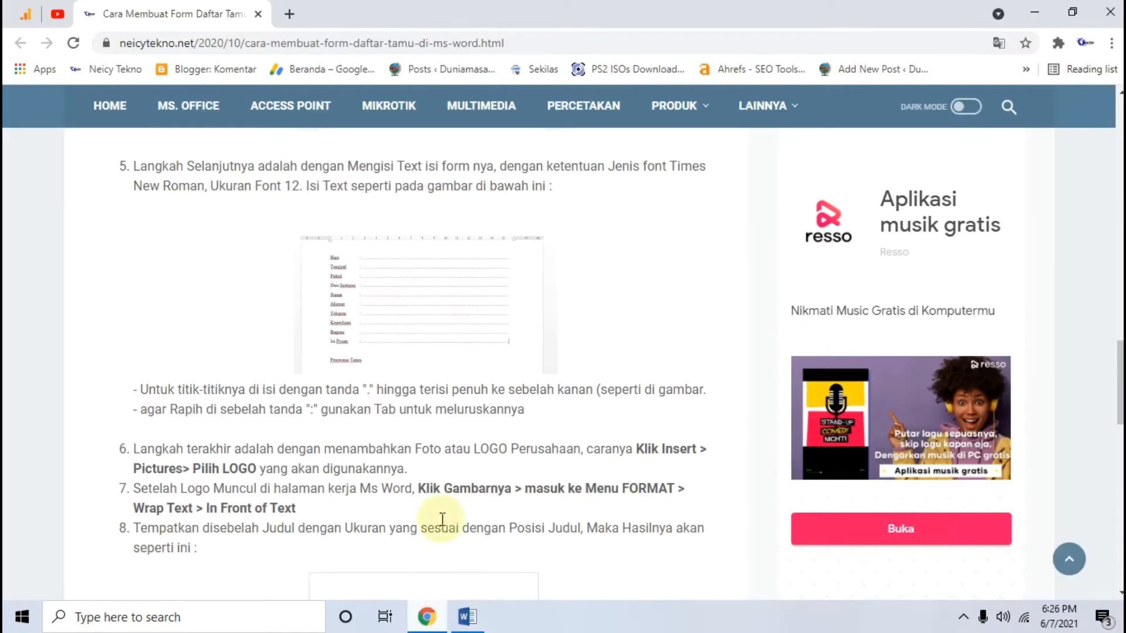
{"action": "left_click", "coordinate": [439, 327]}
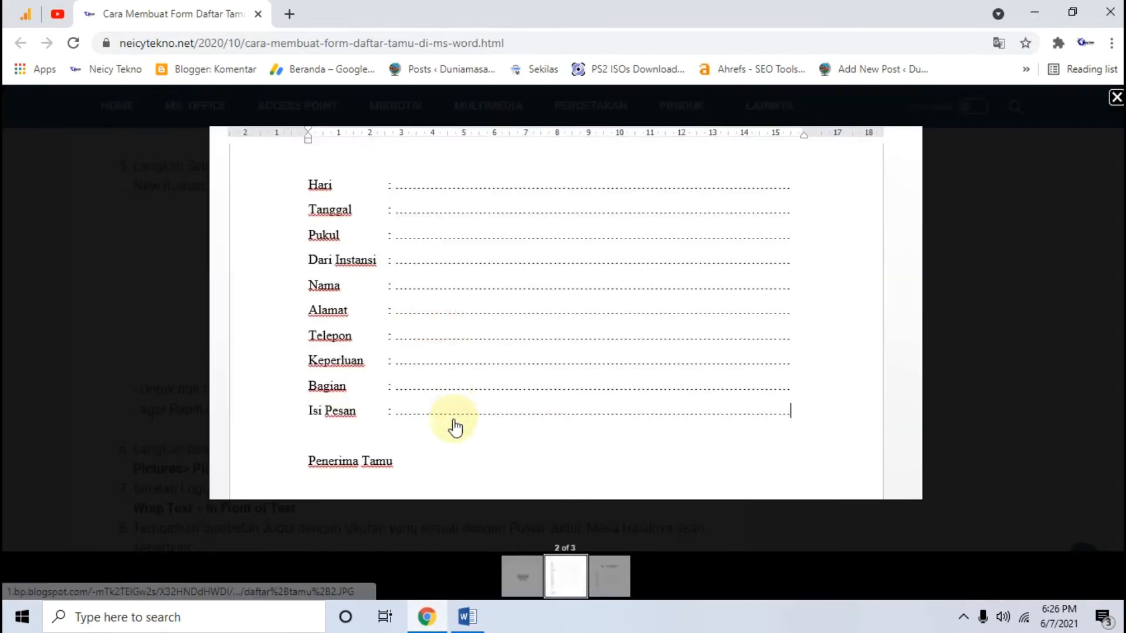
{"action": "left_click", "coordinate": [467, 617]}
{"action": "type", "text": "Hari"}
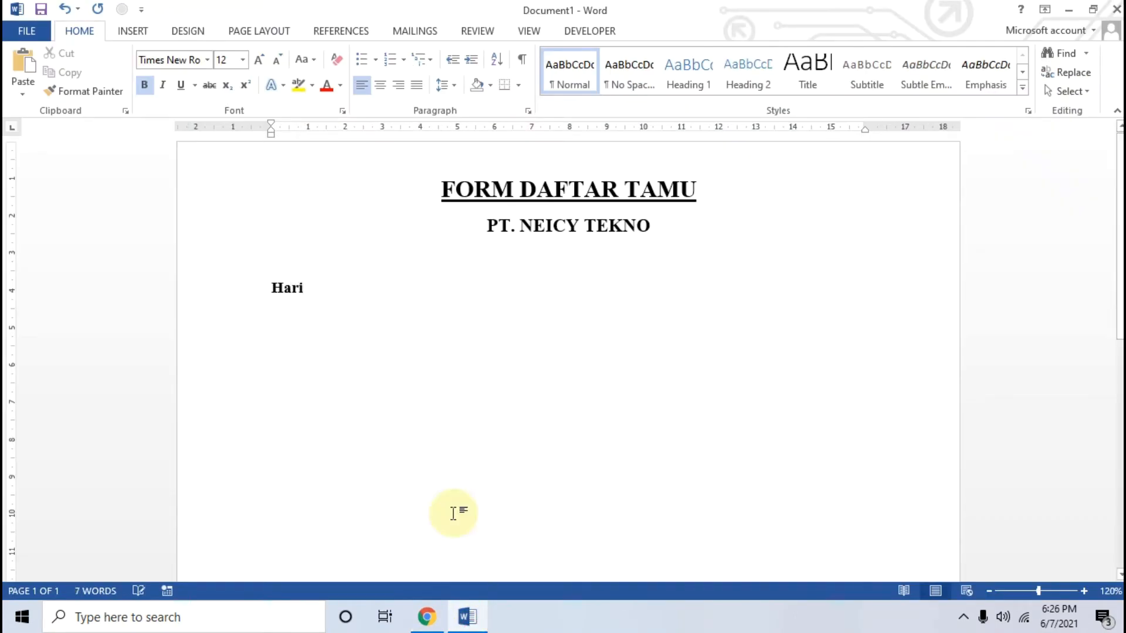
{"action": "key", "text": "shift+Home"}
{"action": "key", "text": "ctrl+b"}
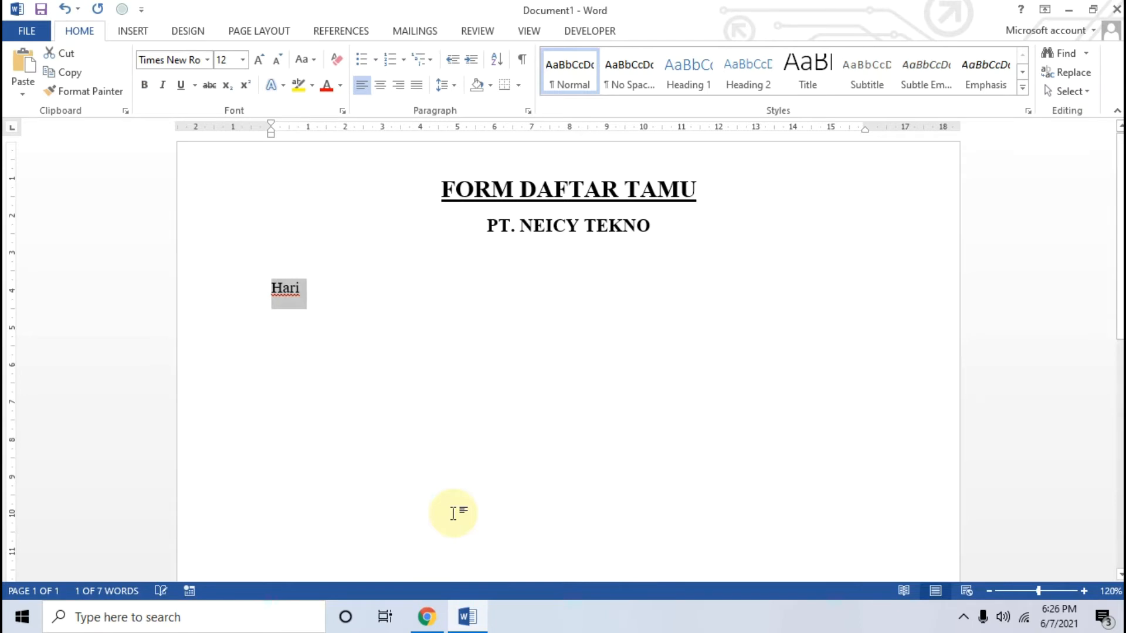
{"action": "key", "text": "End"}
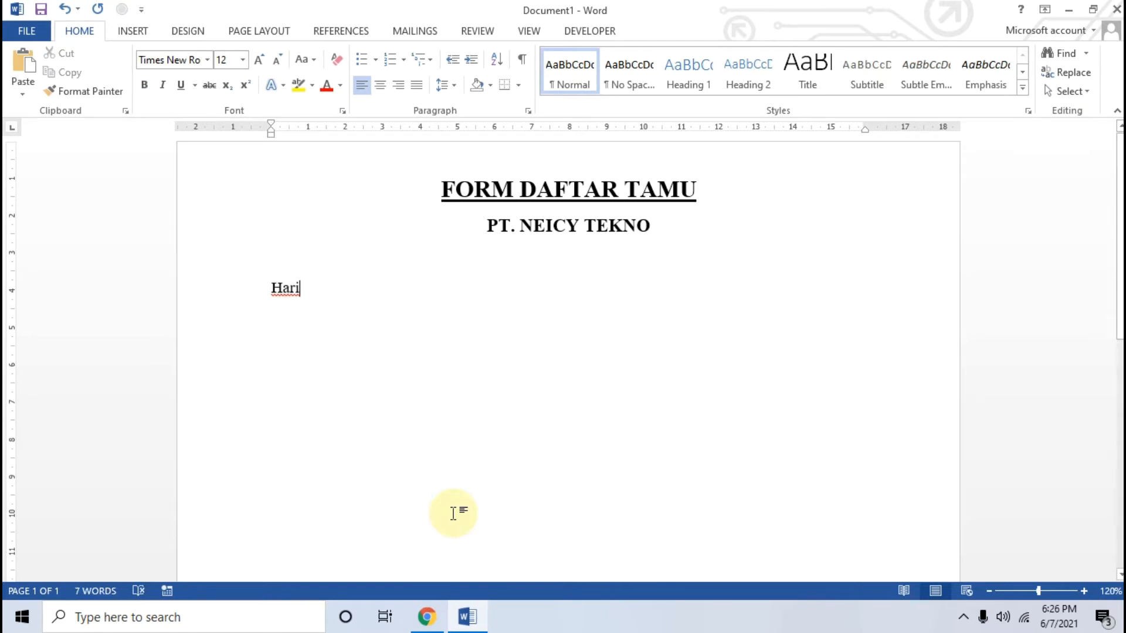
{"action": "key", "text": "Tab"}
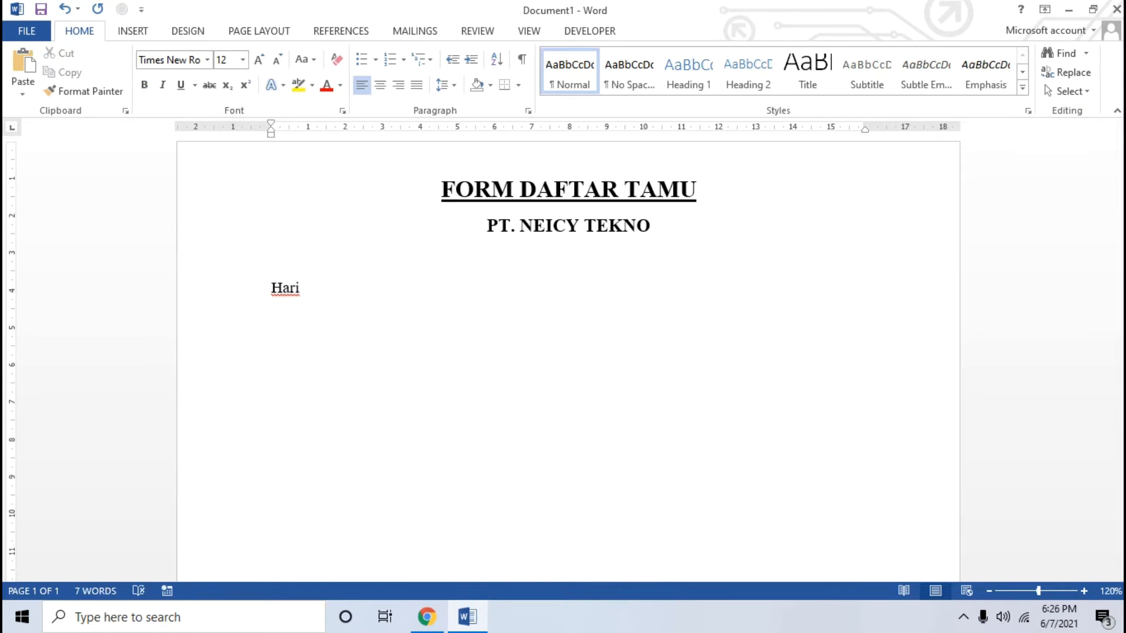
{"action": "key", "text": "BackSpace"}
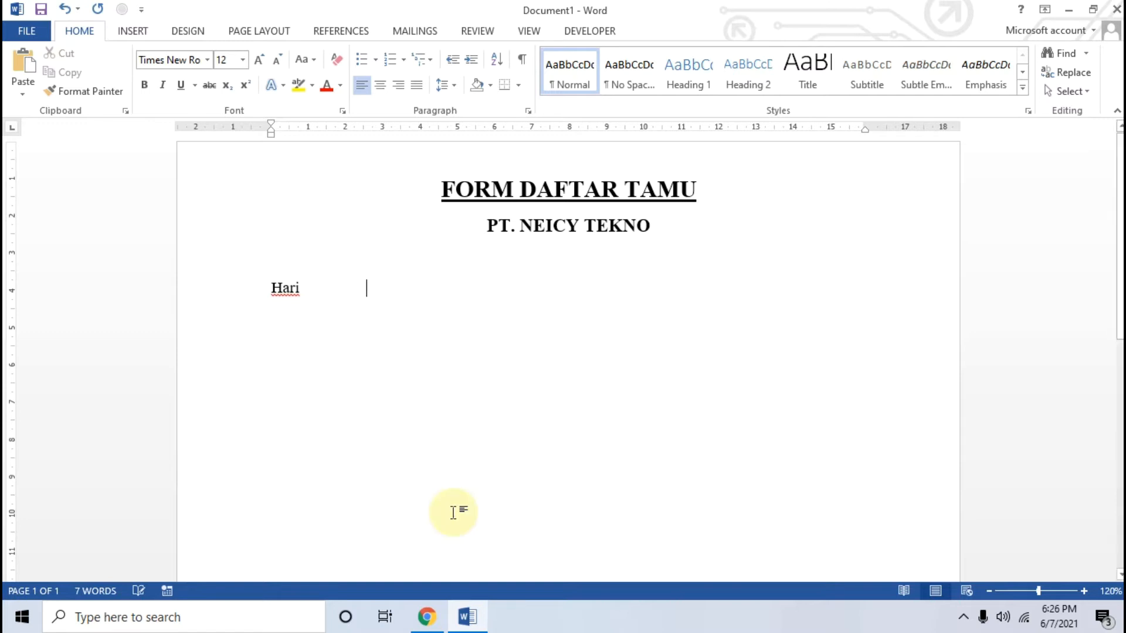
{"action": "type", "text": ":"}
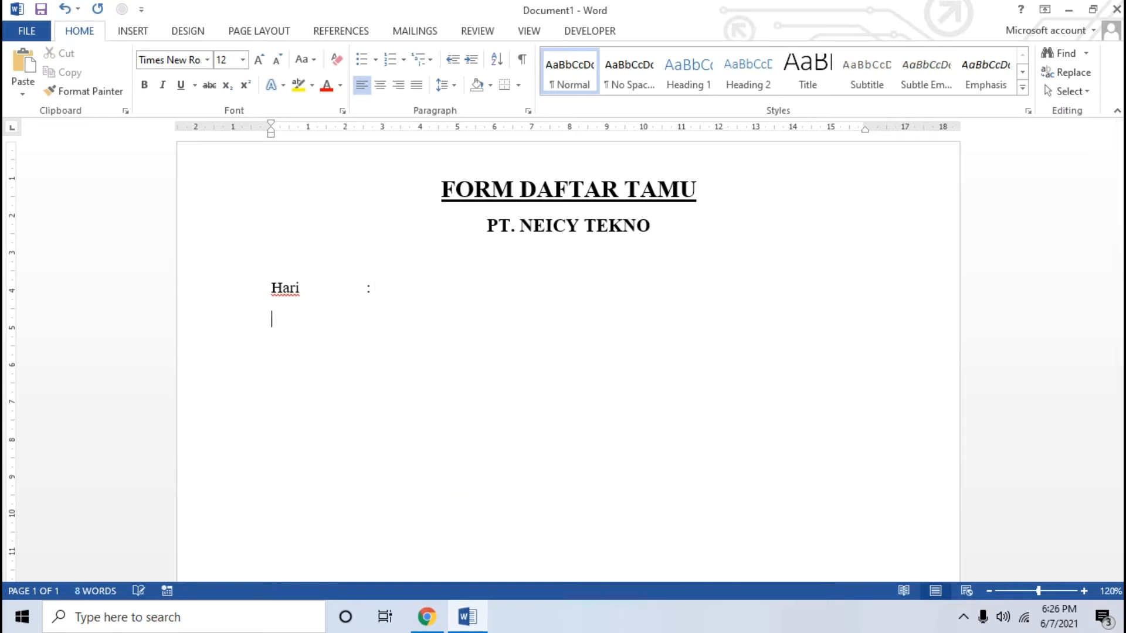
Add the labels "Tanggal" and "Pukul" on separate lines with tab-aligned colons, following the sample image in Chrome
{"action": "left_click", "coordinate": [431, 620]}
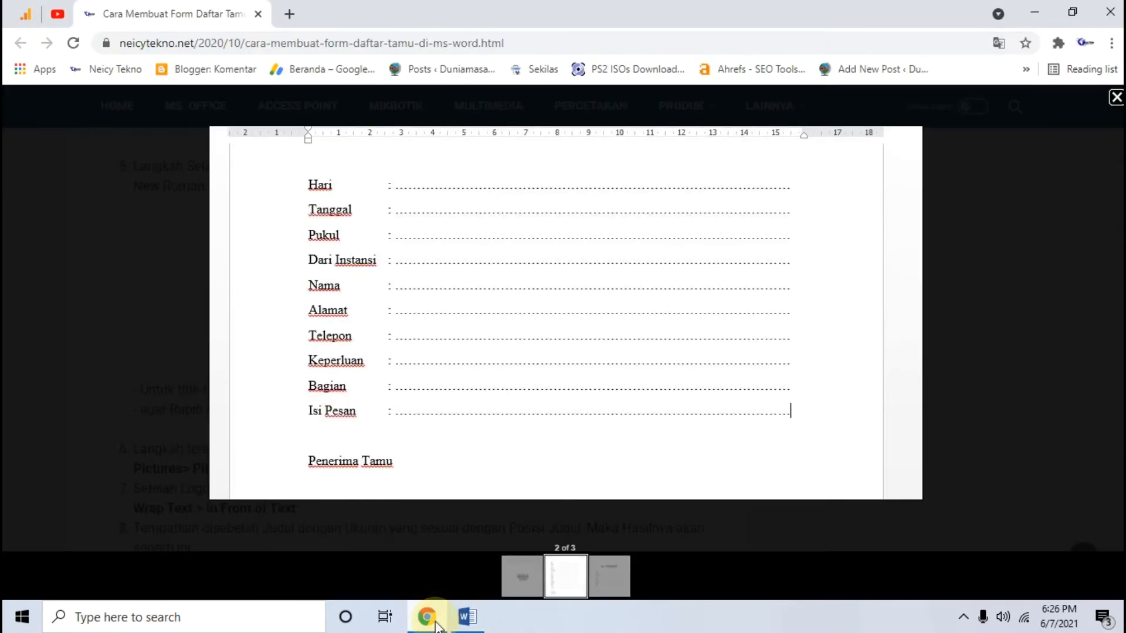
{"action": "left_click", "coordinate": [435, 627]}
{"action": "type", "text": "Tanggal"}
{"action": "key", "text": "Tab"}
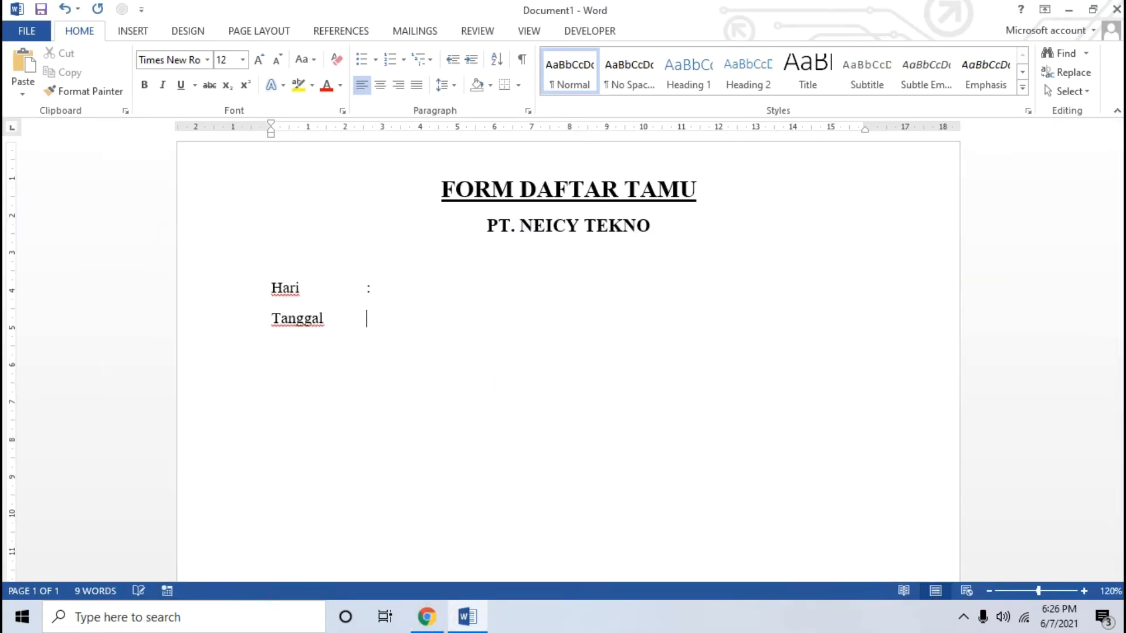
{"action": "type", "text": ":"}
{"action": "key", "text": "Return"}
{"action": "type", "text": "Pukul"}
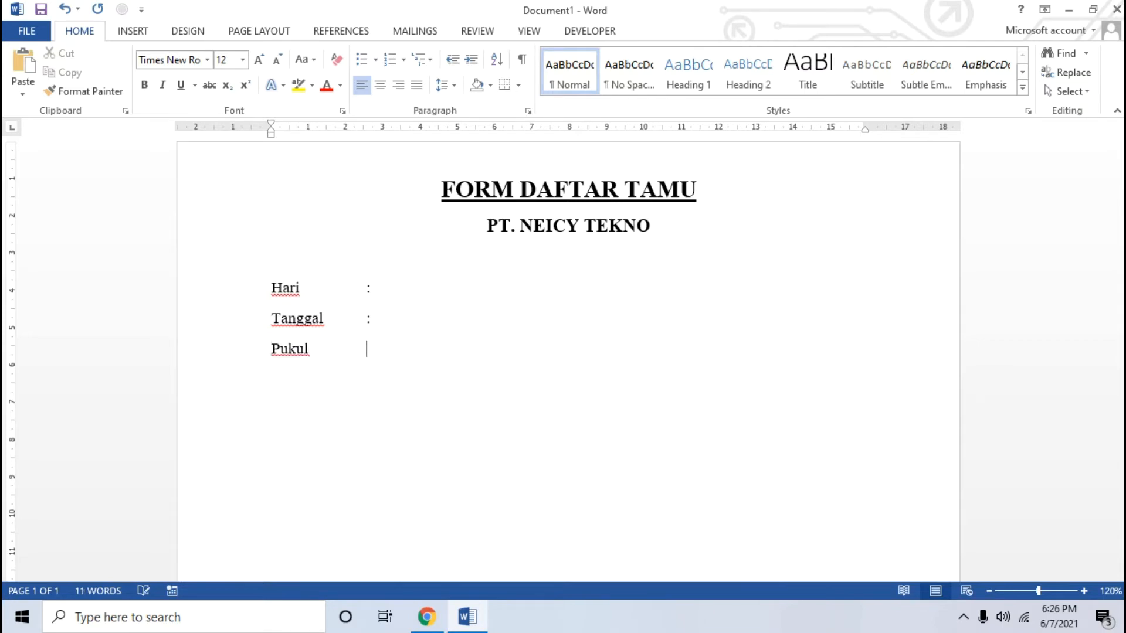
Consult the sample image in Chrome and add the labels "Dari Instansi" and "Nama" below "Pukul" with tab-aligned colons
{"action": "left_click", "coordinate": [426, 616]}
{"action": "left_click", "coordinate": [427, 617]}
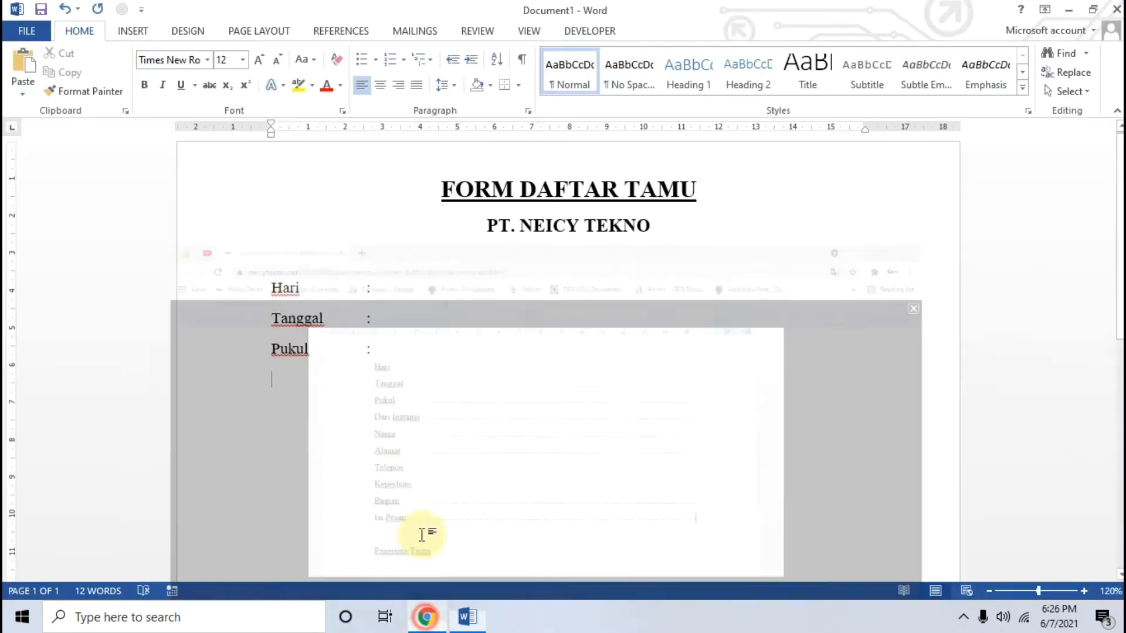
{"action": "type", "text": "Dari Ins"}
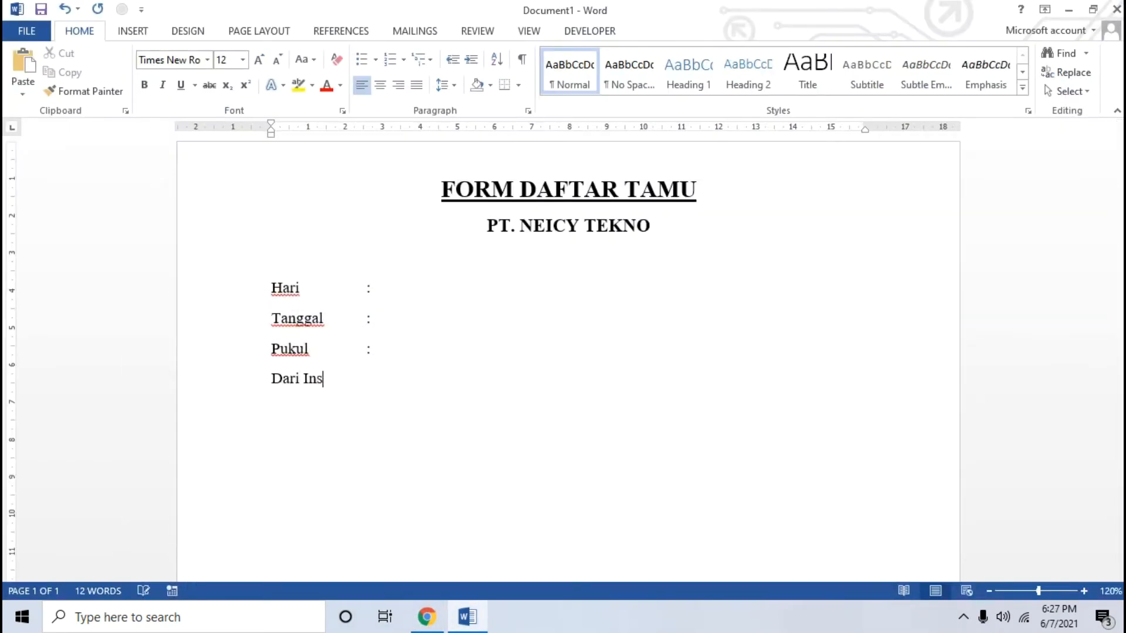
{"action": "type", "text": "tasn"}
{"action": "key", "text": "BackSpace"}
{"action": "key", "text": "BackSpace"}
{"action": "type", "text": "nsi"}
{"action": "key", "text": "Tab"}
{"action": "type", "text": ":"}
{"action": "key", "text": "Return"}
{"action": "type", "text": "Nama"}
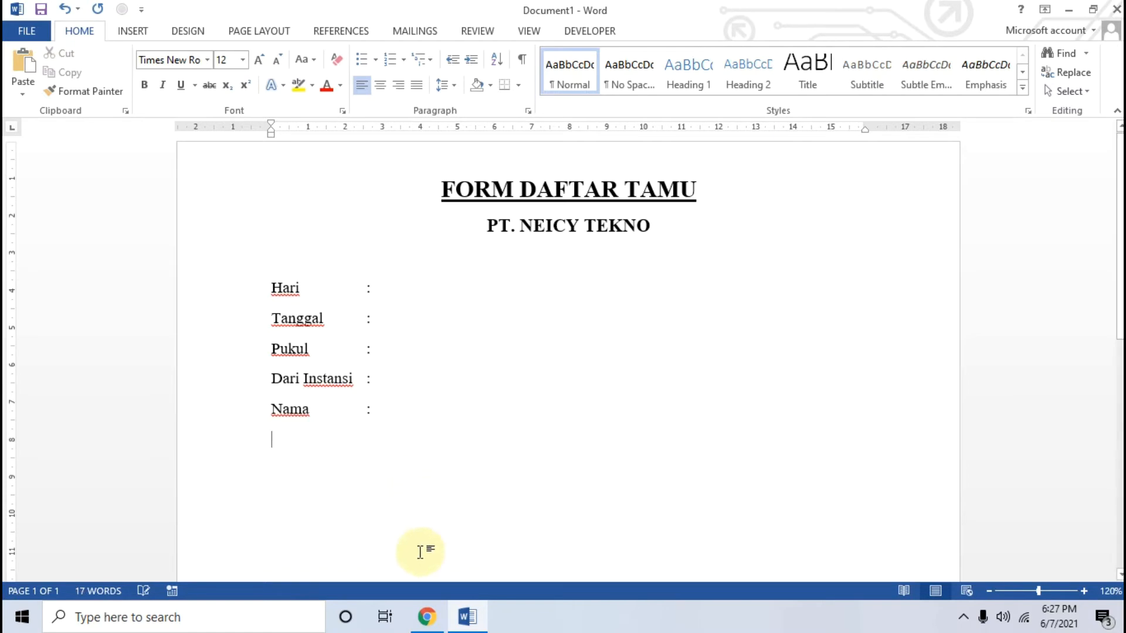
Add the labels "Alamat" and "Telepon" with tab-aligned colons from the sample image, then return to the image in Chrome
{"action": "left_click", "coordinate": [419, 626]}
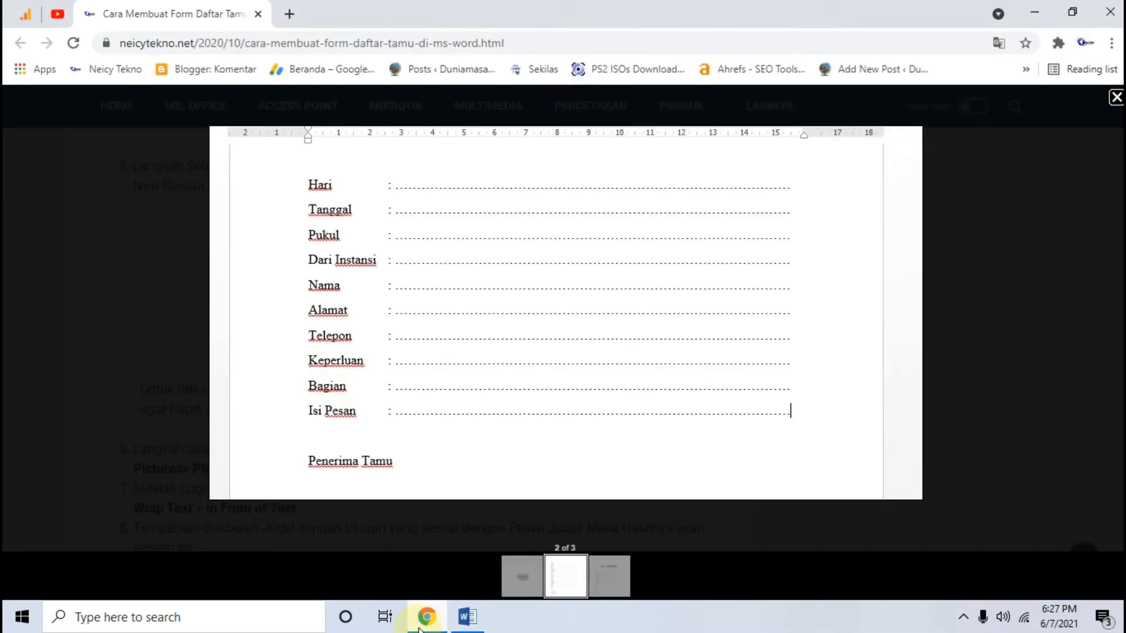
{"action": "left_click", "coordinate": [419, 629]}
{"action": "type", "text": "Alamat"}
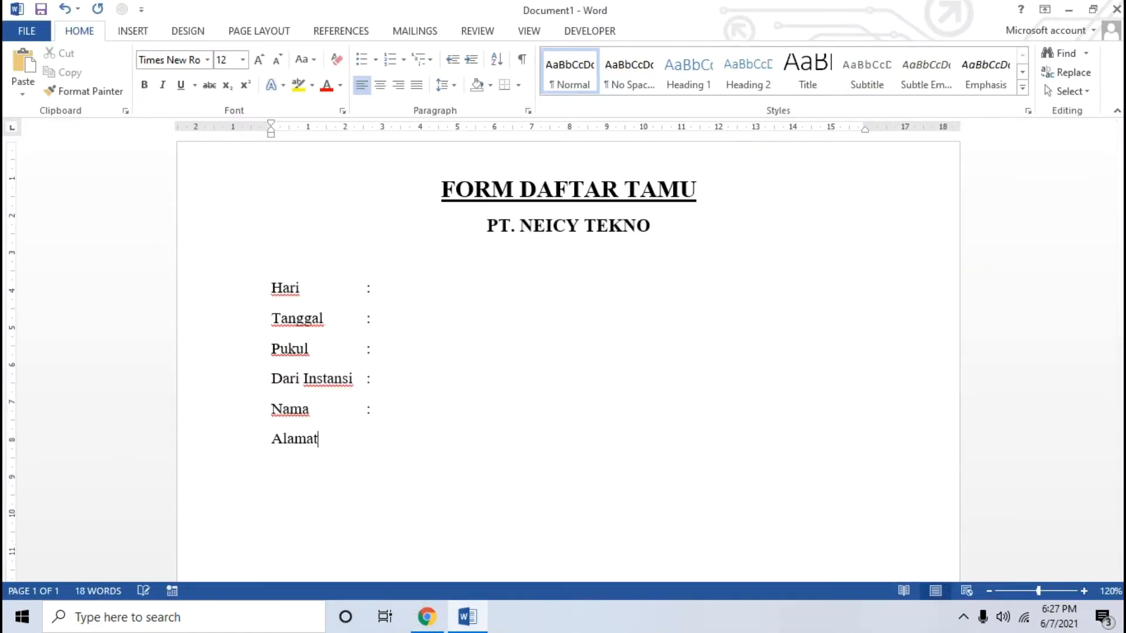
{"action": "key", "text": "Tab"}
{"action": "key", "text": "Tab"}
{"action": "type", "text": ":"}
{"action": "key", "text": "Return"}
{"action": "left_click", "coordinate": [427, 617]}
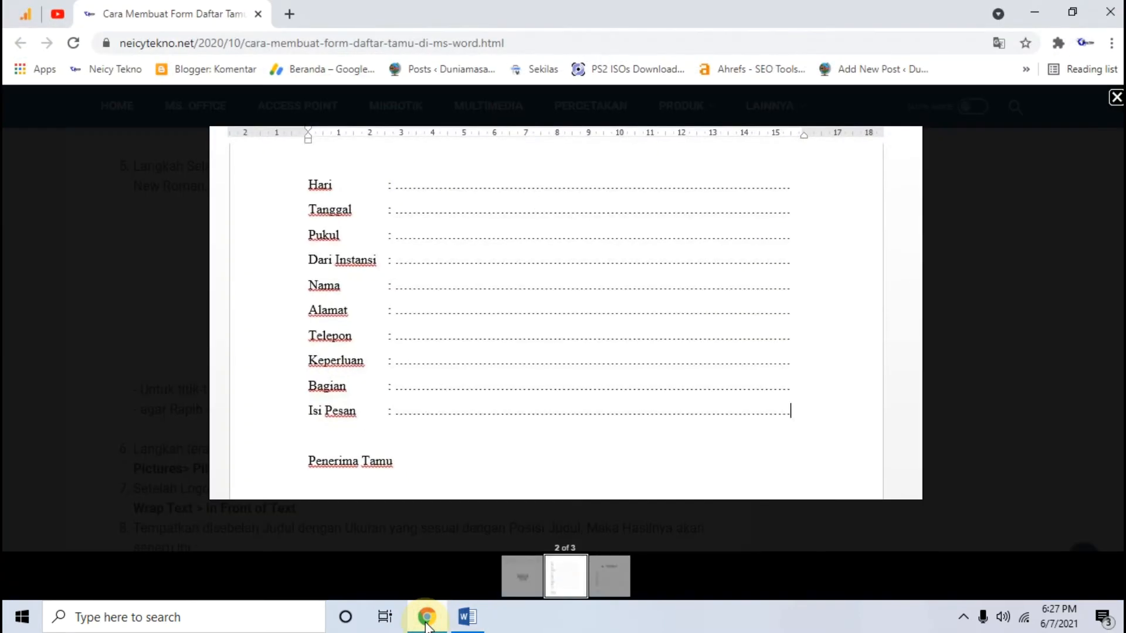
Add the labels "Keperluan" and "Bagian" below "Telepon" in Word with tab-aligned colons, checking the sample image in Chrome
{"action": "left_click", "coordinate": [426, 625]}
{"action": "type", "text": "Keper"}
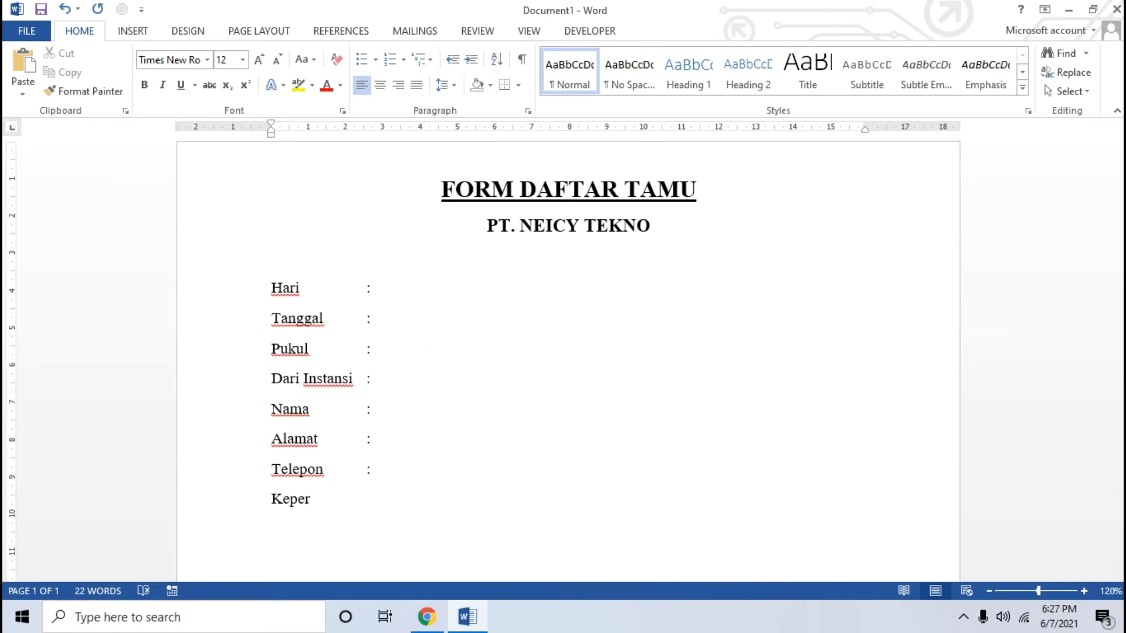
{"action": "type", "text": "luan"}
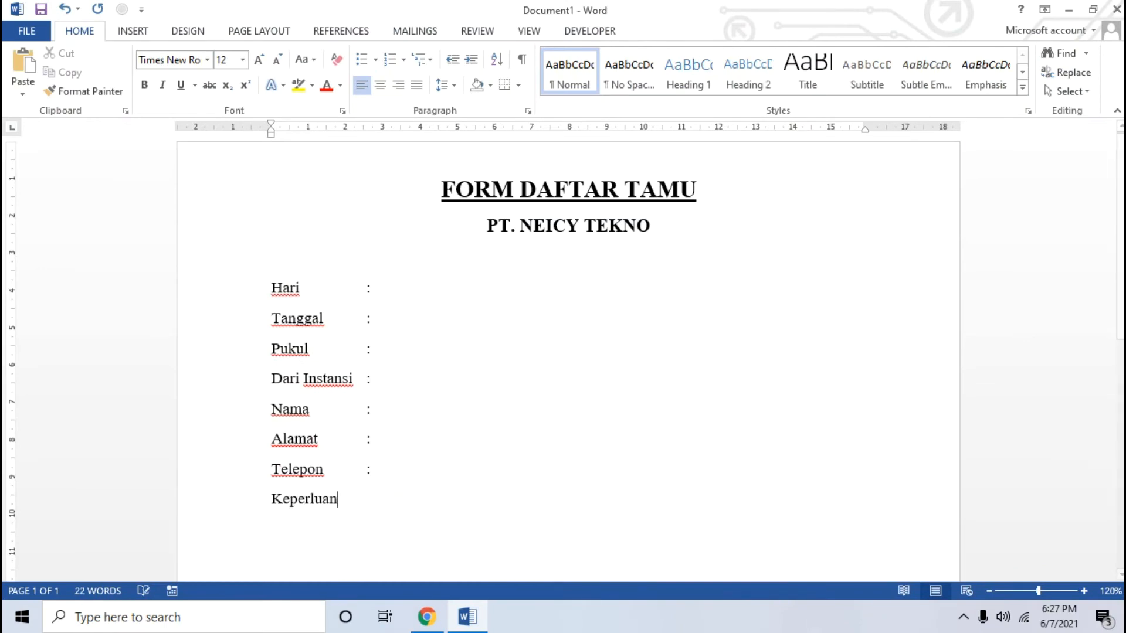
{"action": "key", "text": "Tab"}
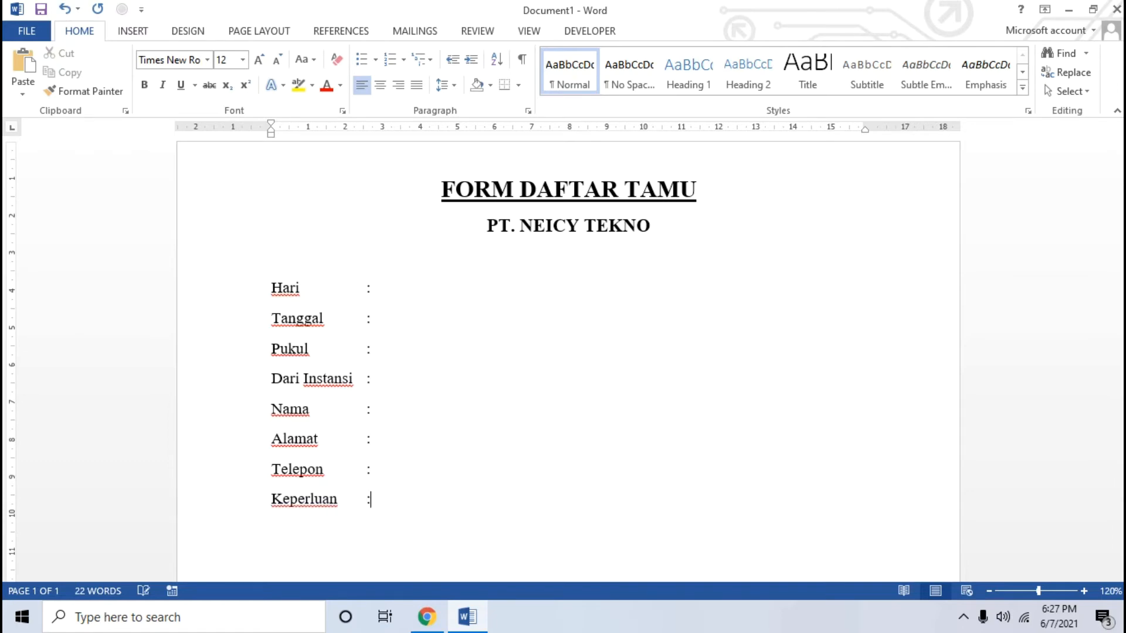
{"action": "left_click", "coordinate": [425, 616]}
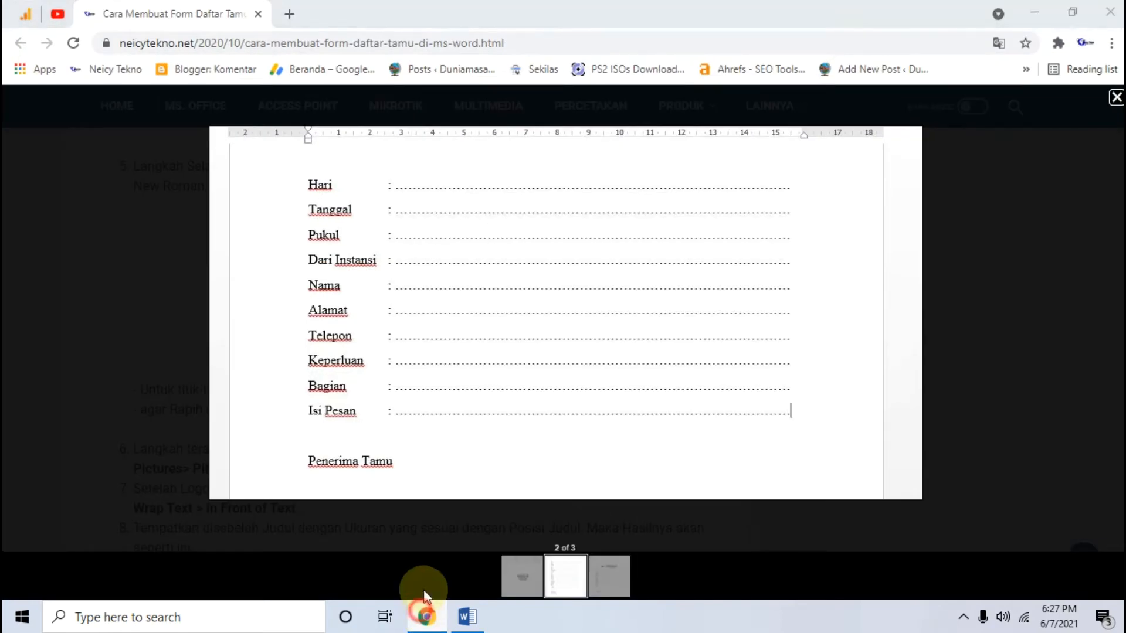
{"action": "left_click", "coordinate": [425, 616]}
{"action": "type", "text": "Bagian"}
{"action": "key", "text": "Tab"}
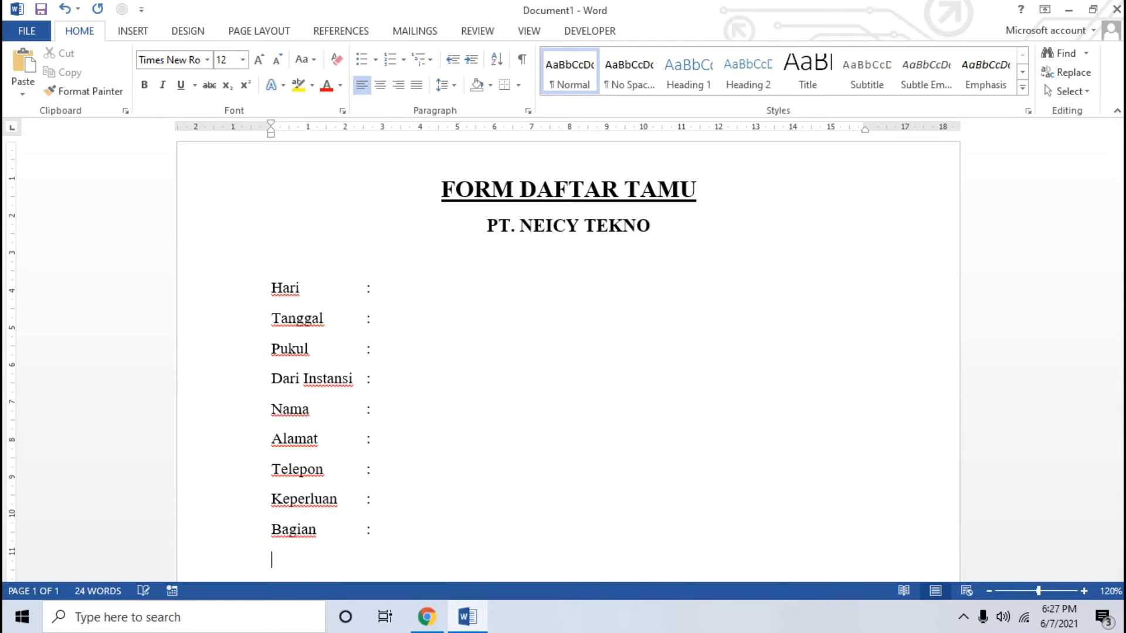
Add the label "Isi Pesan" with a tab-aligned colon on the line below "Bagian"
{"action": "scroll", "coordinate": [410, 378], "scroll_direction": "down", "scroll_amount": 3}
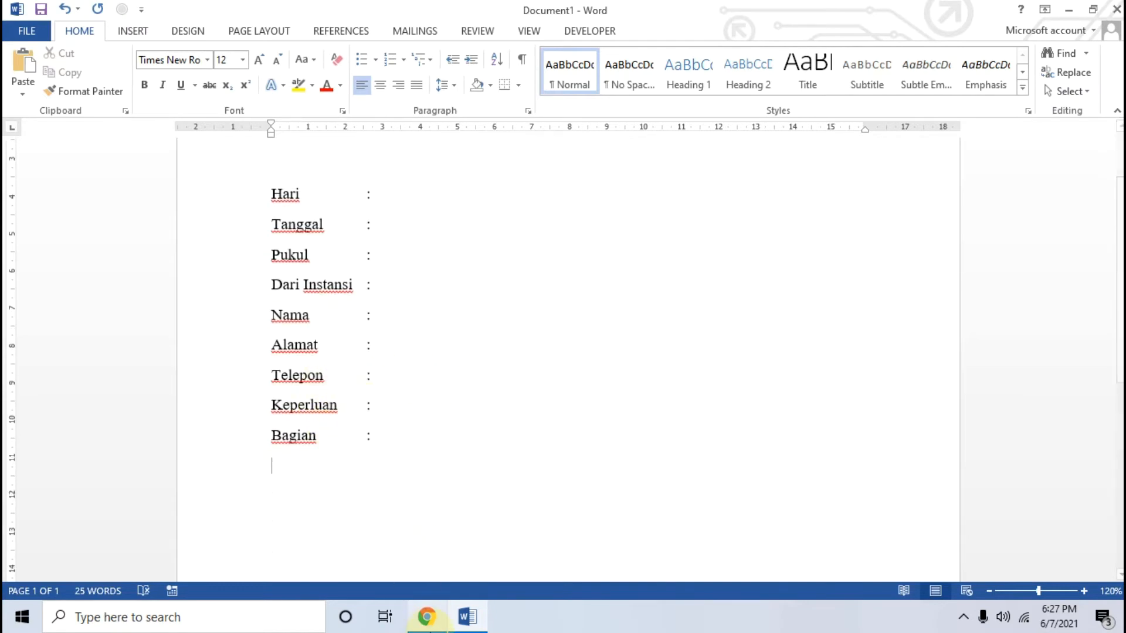
{"action": "type", "text": "Isi Pesan"}
{"action": "key", "text": "Tab"}
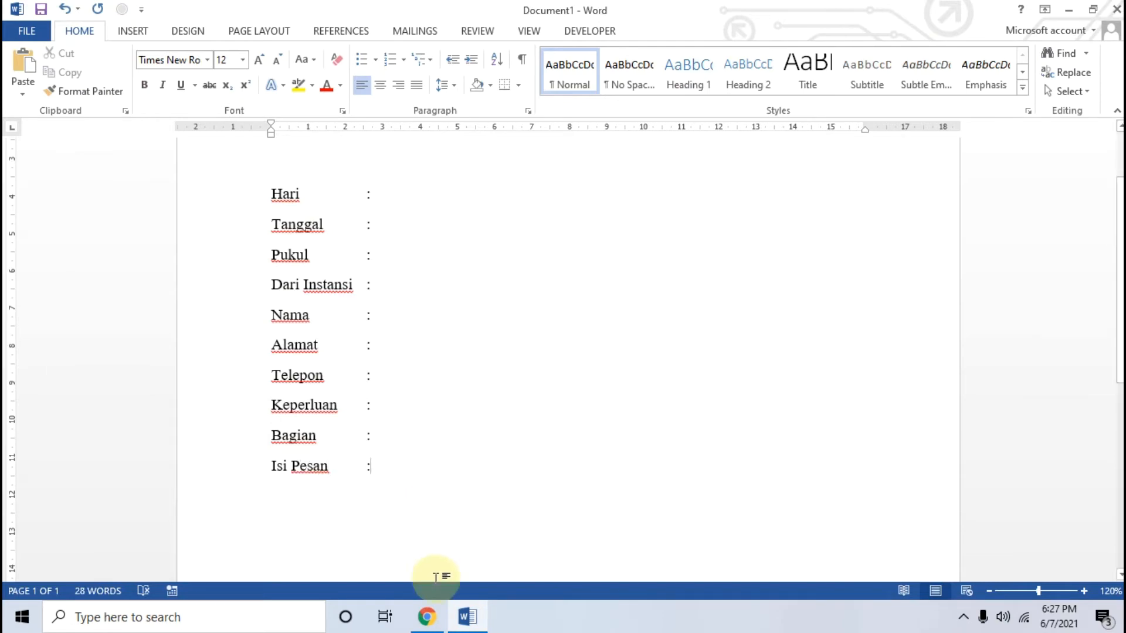
Check the sample image in Chrome, then fill the "Hari" line in Word with periods after its colon up to the right margin
{"action": "left_click", "coordinate": [428, 622]}
{"action": "left_click", "coordinate": [467, 617]}
{"action": "scroll", "coordinate": [396, 303], "scroll_direction": "up", "scroll_amount": 2}
{"action": "left_click", "coordinate": [395, 293]}
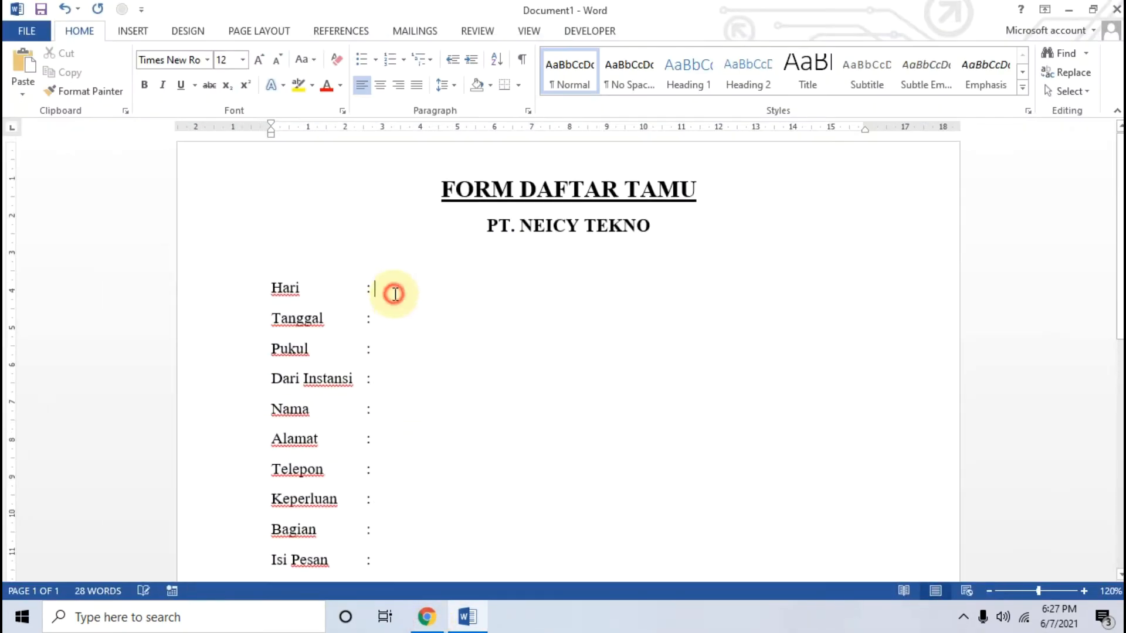
{"action": "type", "text": "..........."}
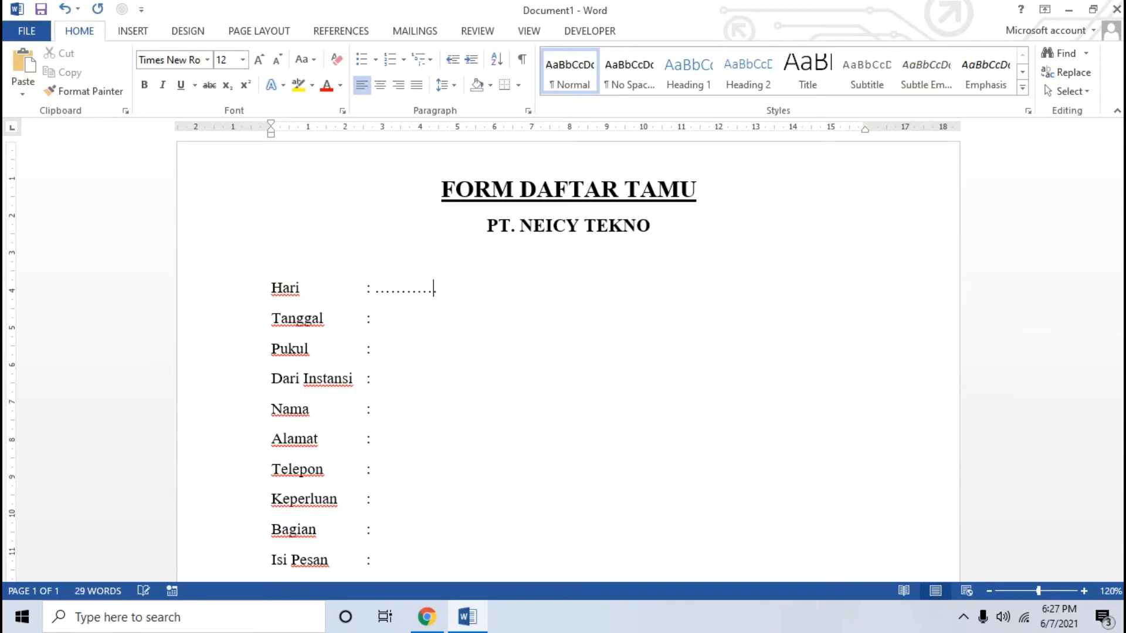
{"action": "type", "text": "..........."}
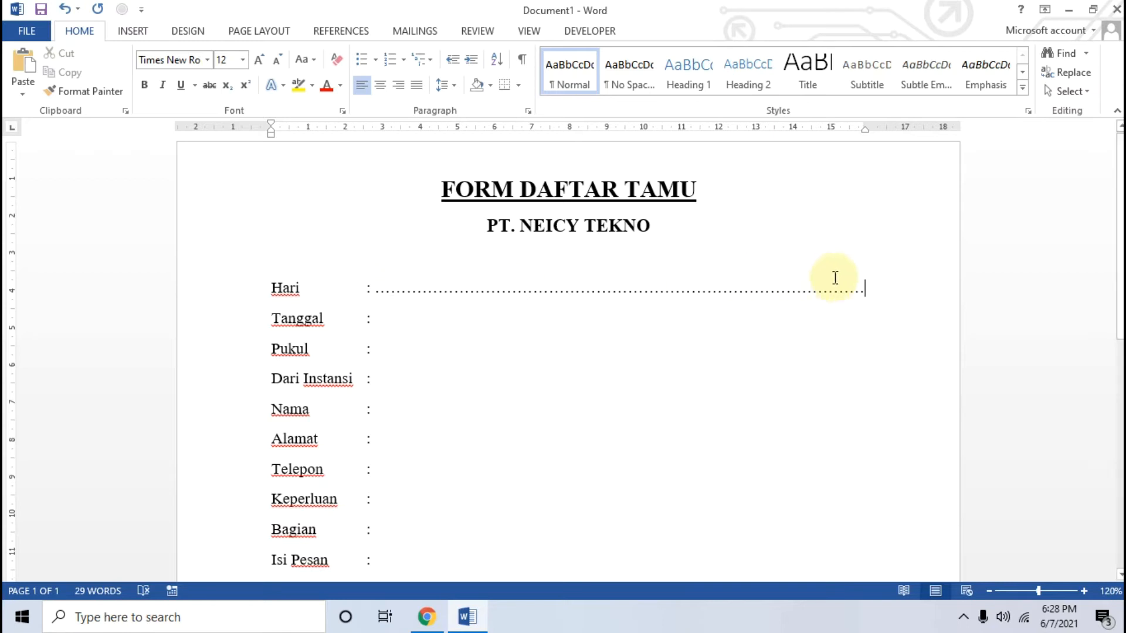
Copy the dotted line from "Hari" and paste it after the colons of "Tanggal", "Pukul" and "Dari Instansi"
{"action": "left_click_drag", "start_coordinate": [882, 288], "coordinate": [377, 296]}
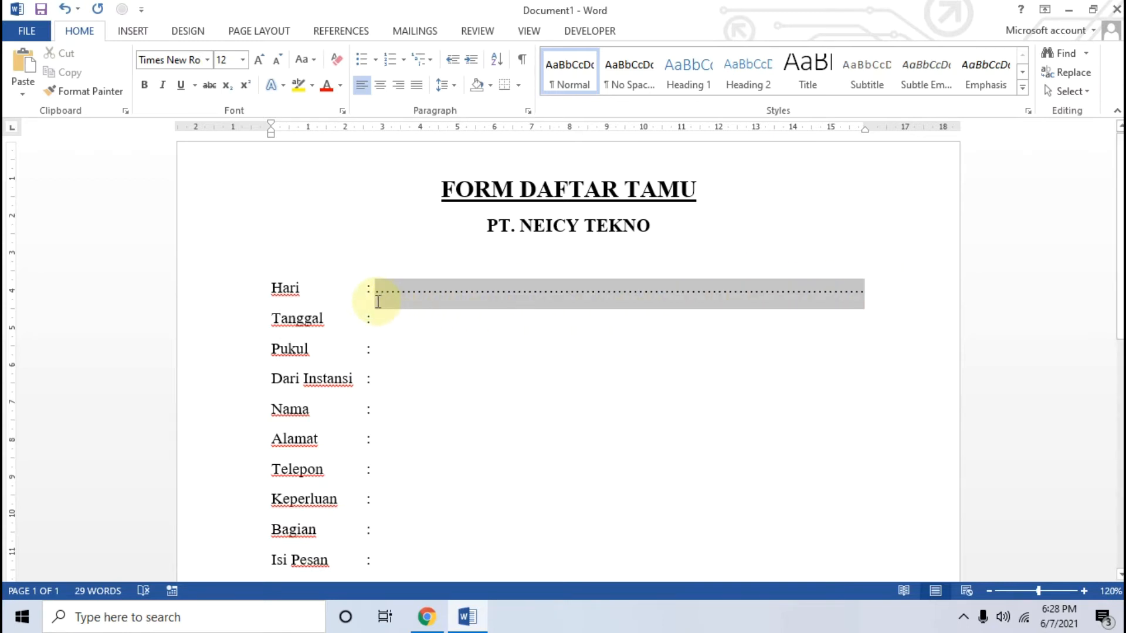
{"action": "left_click", "coordinate": [435, 318]}
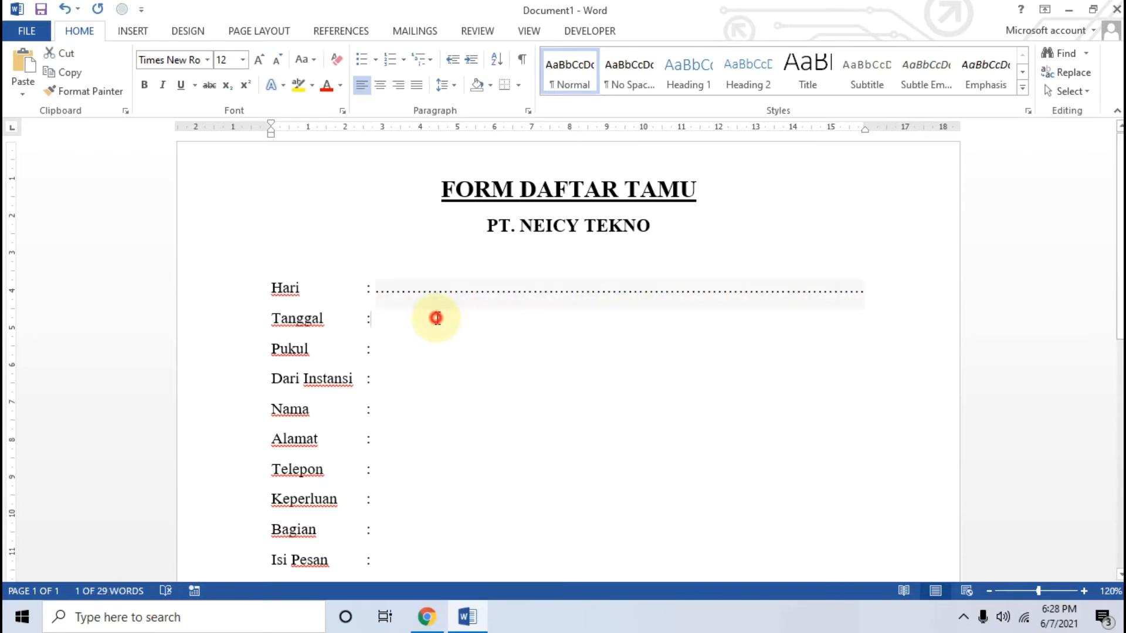
{"action": "key", "text": "ctrl+v"}
{"action": "left_click", "coordinate": [420, 347]}
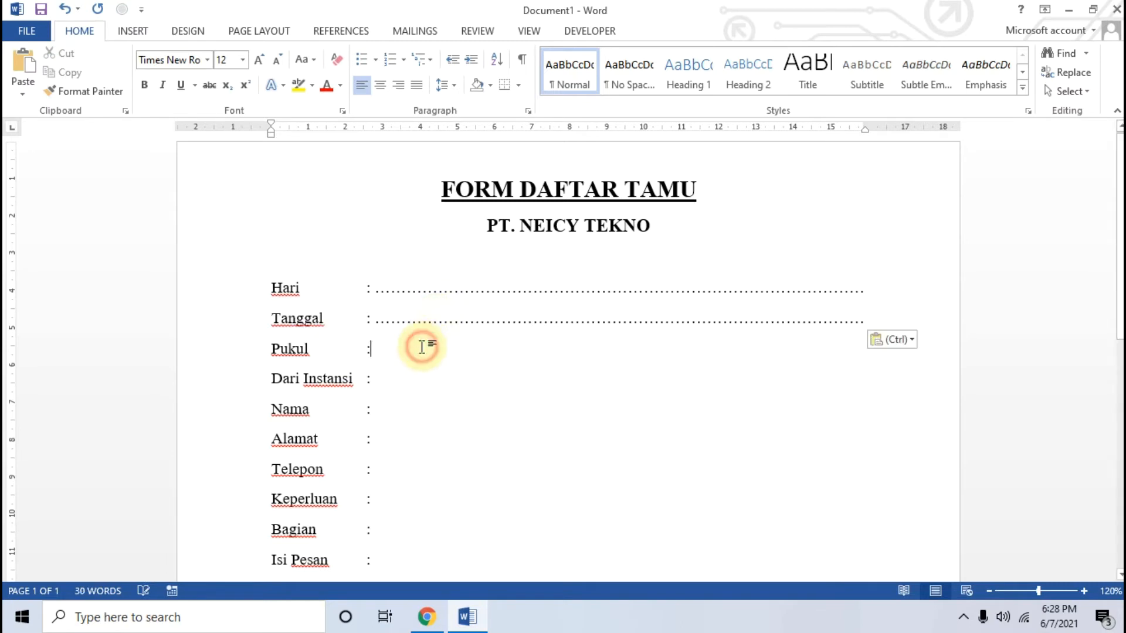
{"action": "key", "text": "ctrl+v"}
{"action": "left_click", "coordinate": [404, 377]}
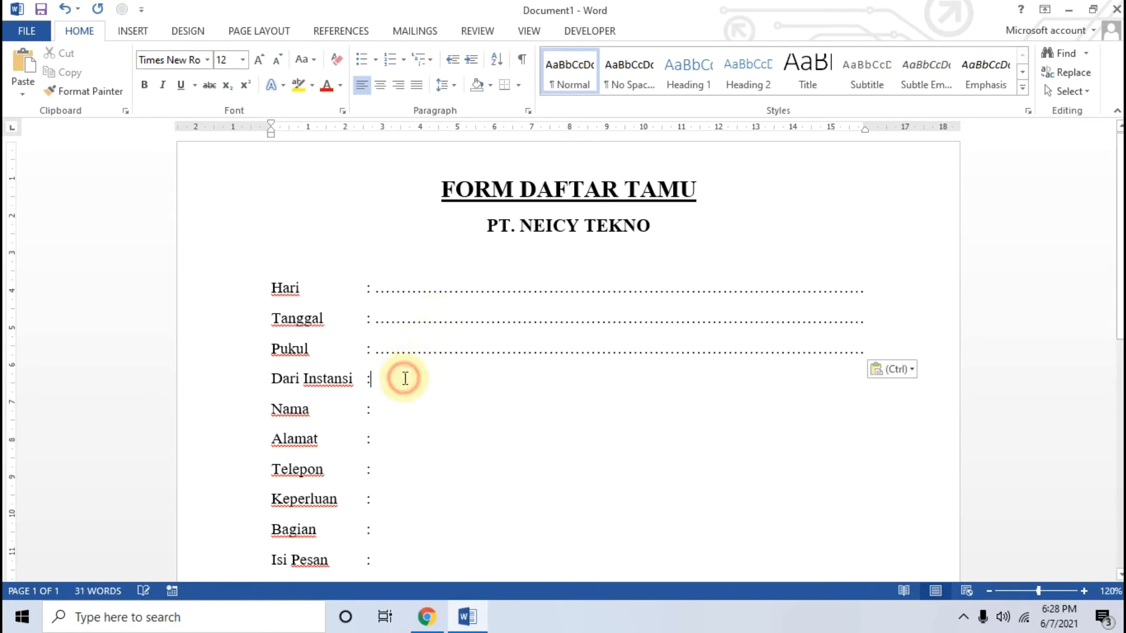
{"action": "key", "text": "ctrl+v"}
Paste the copied dotted line after the colons of "Nama", "Alamat" and "Telepon"
{"action": "scroll", "coordinate": [409, 375], "scroll_direction": "down", "scroll_amount": 3}
{"action": "left_click", "coordinate": [397, 315]}
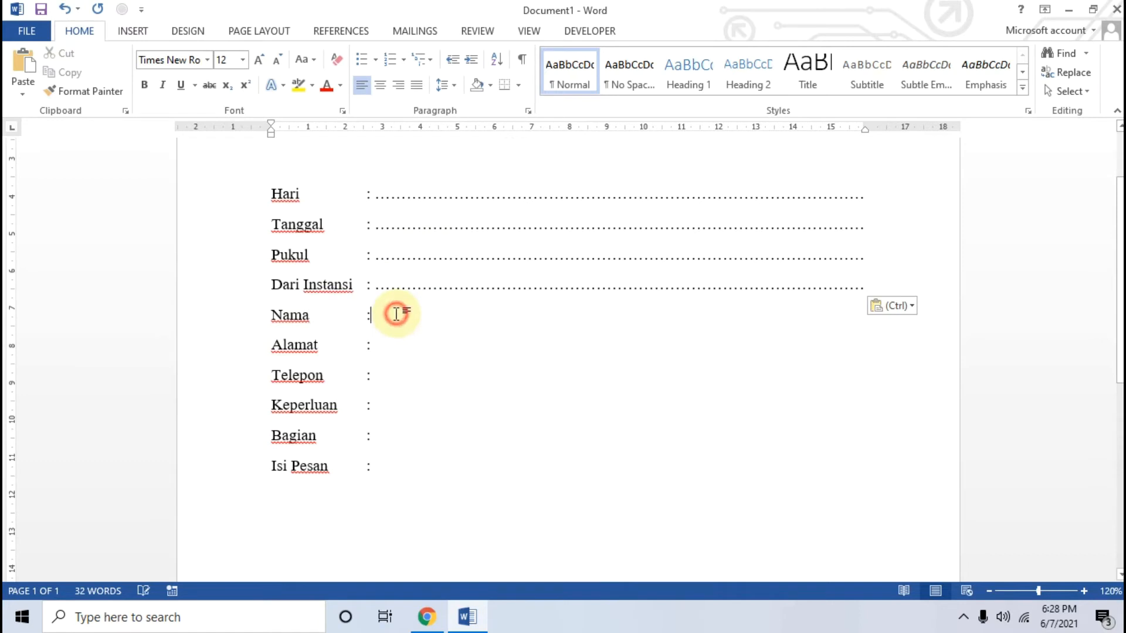
{"action": "key", "text": "ctrl+v"}
{"action": "scroll", "coordinate": [398, 315], "scroll_direction": "down", "scroll_amount": 2}
{"action": "left_click", "coordinate": [396, 304]}
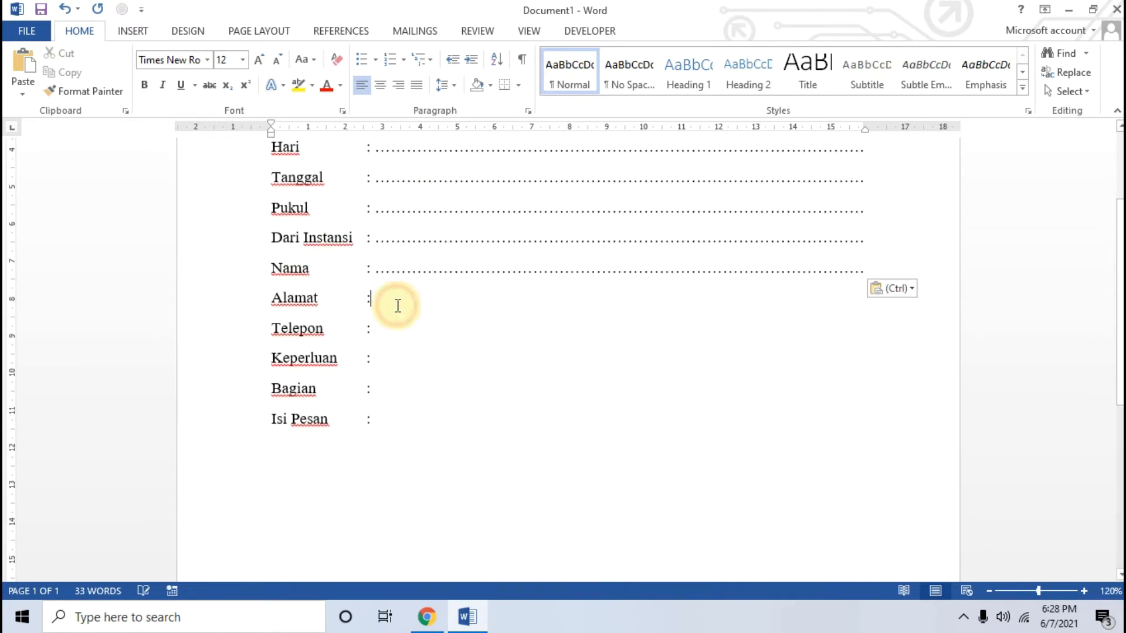
{"action": "key", "text": "ctrl+v"}
{"action": "scroll", "coordinate": [397, 305], "scroll_direction": "down", "scroll_amount": 1}
{"action": "scroll", "coordinate": [398, 305], "scroll_direction": "down", "scroll_amount": 1}
{"action": "left_click", "coordinate": [398, 279]}
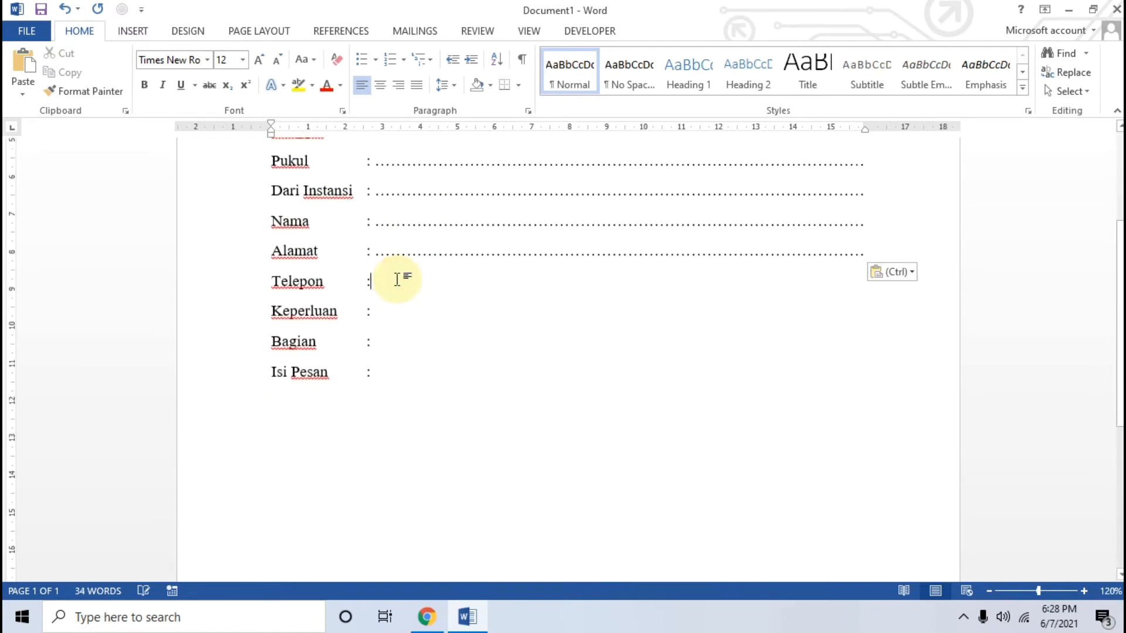
{"action": "key", "text": "ctrl+v"}
Paste the copied dotted line after the colons of "Keperluan", "Bagian" and "Isi Pesan"
{"action": "left_click", "coordinate": [398, 315]}
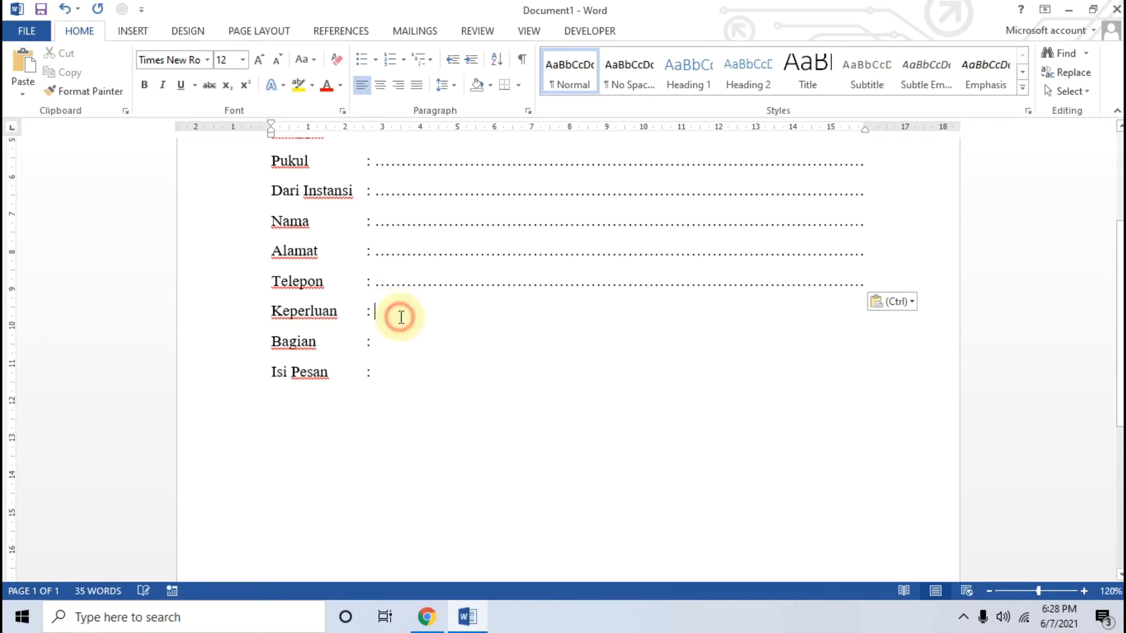
{"action": "key", "text": "ctrl+v"}
{"action": "left_click", "coordinate": [401, 337]}
{"action": "key", "text": "ctrl+v"}
{"action": "left_click", "coordinate": [398, 376]}
{"action": "key", "text": "ctrl+v"}
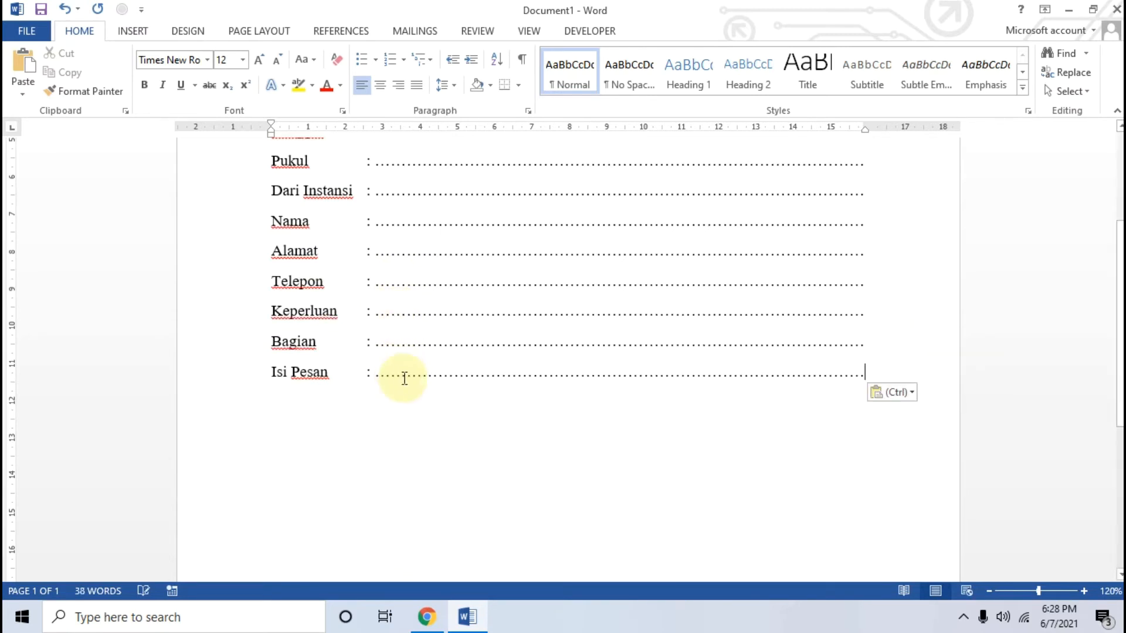
View the third sample image in Chrome, then add "Penerima Tamu" in Word two blank lines below "Isi Pesan"
{"action": "scroll", "coordinate": [405, 379], "scroll_direction": "up", "scroll_amount": 4}
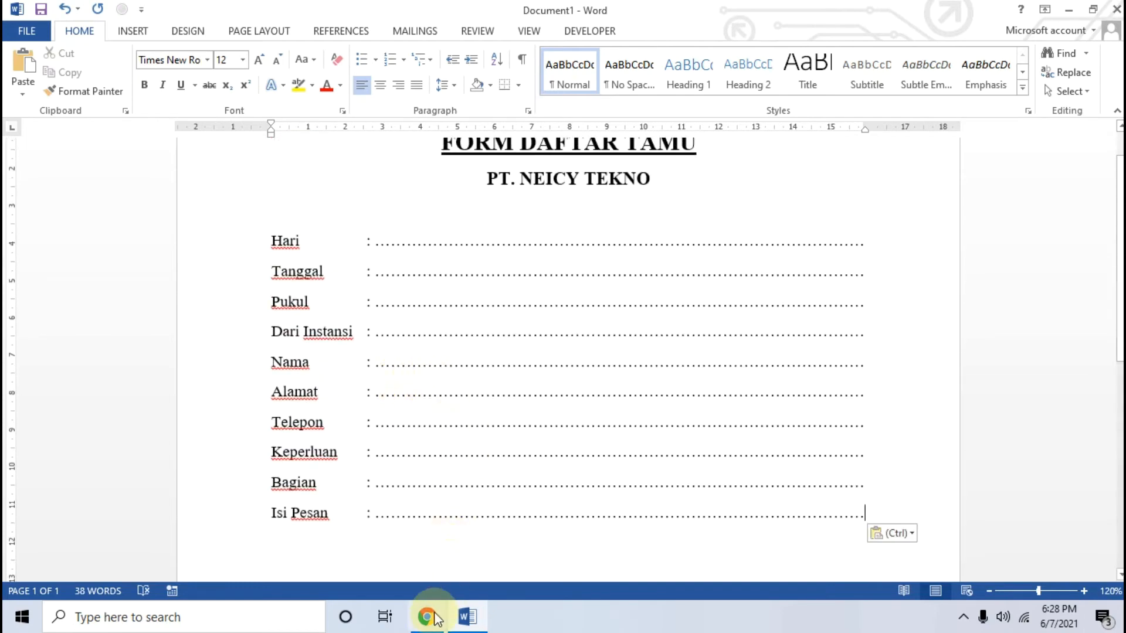
{"action": "left_click", "coordinate": [428, 616]}
{"action": "left_click", "coordinate": [601, 563]}
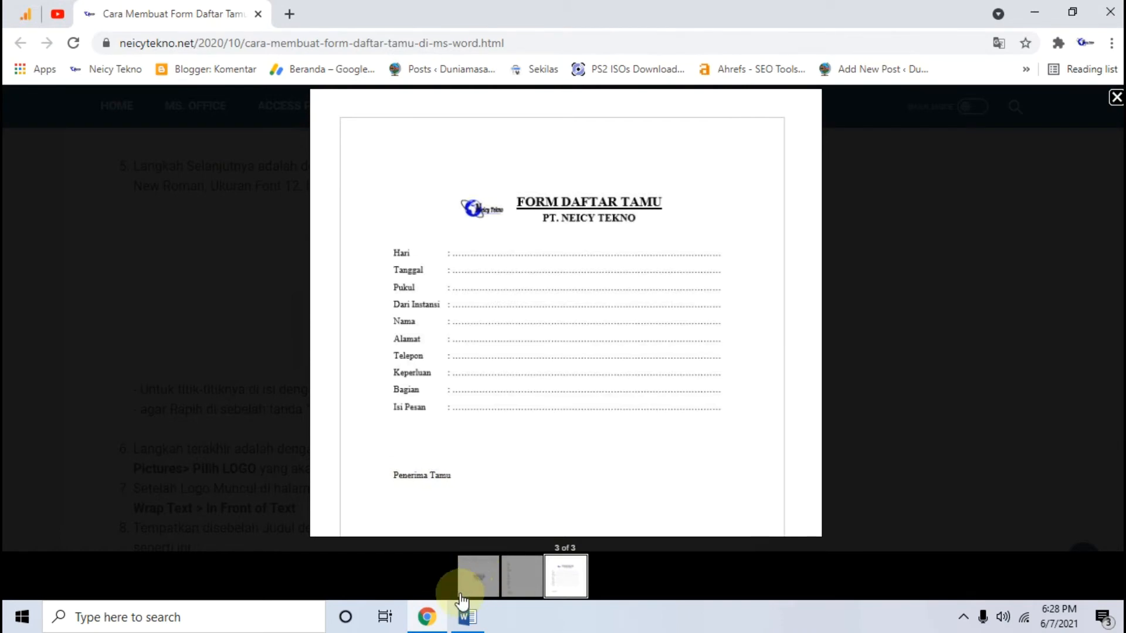
{"action": "left_click", "coordinate": [427, 617]}
{"action": "scroll", "coordinate": [478, 460], "scroll_direction": "down", "scroll_amount": 4}
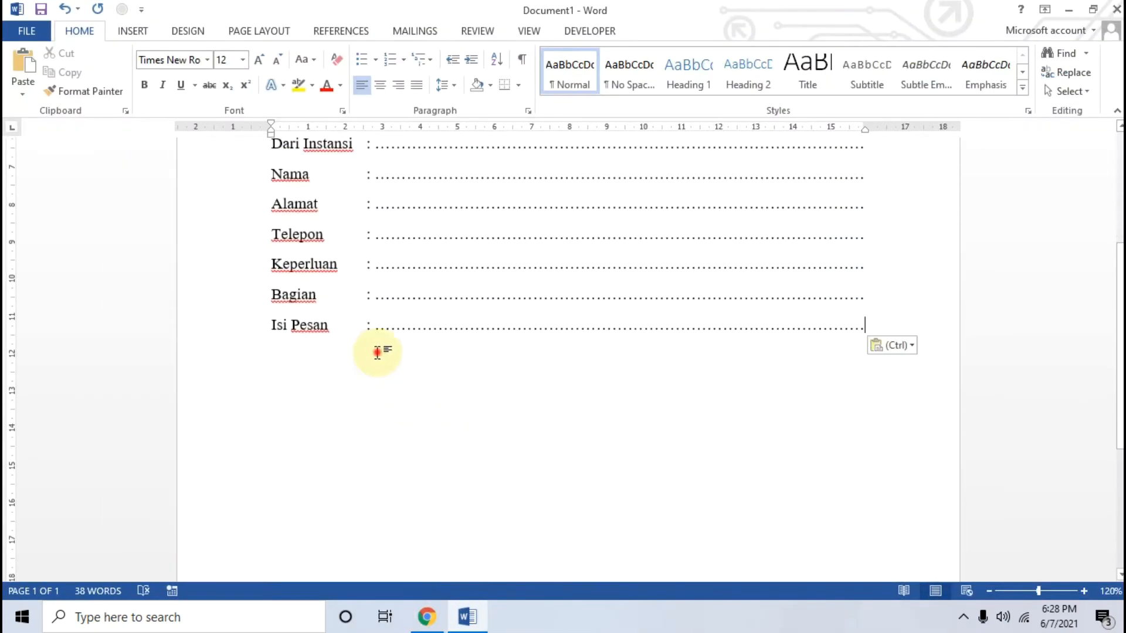
{"action": "left_click", "coordinate": [907, 323]}
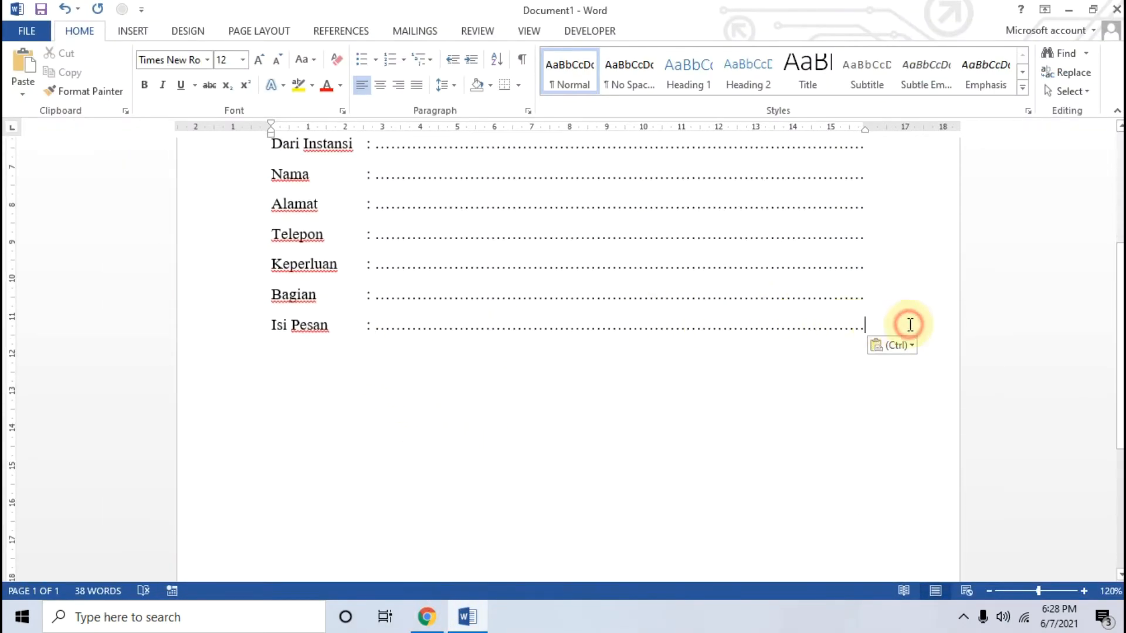
{"action": "key", "text": "Return"}
{"action": "key", "text": "Return"}
{"action": "type", "text": "Penerima Tamu"}
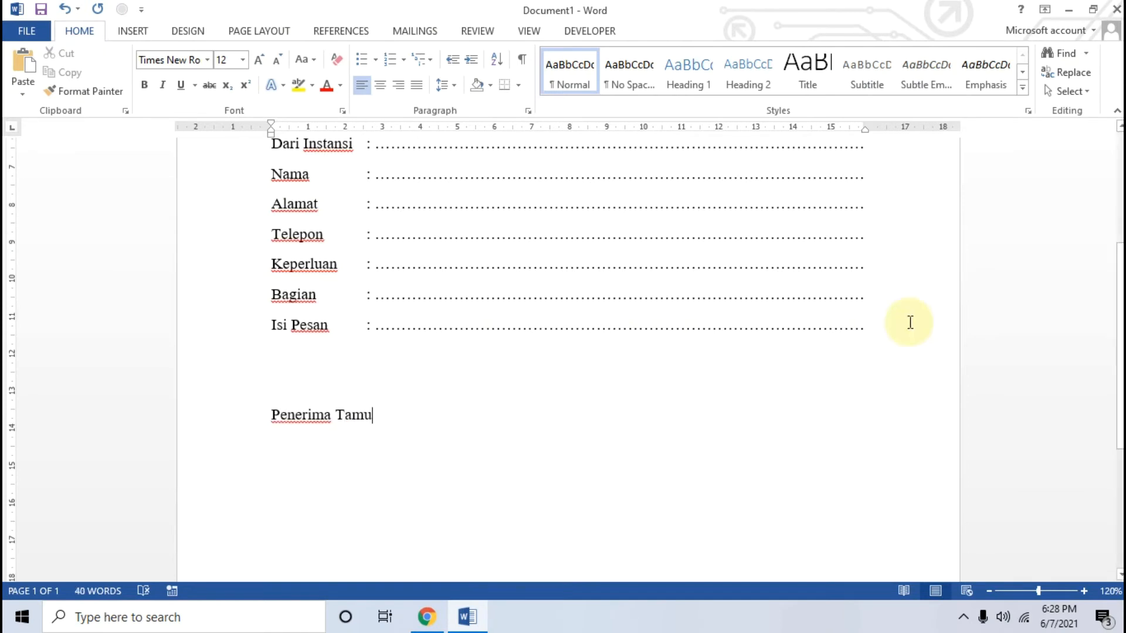
Compare the form with the final sample image in Chrome, then close the image and read the article's closing steps about the logo
{"action": "left_click", "coordinate": [431, 616]}
{"action": "left_click", "coordinate": [468, 616]}
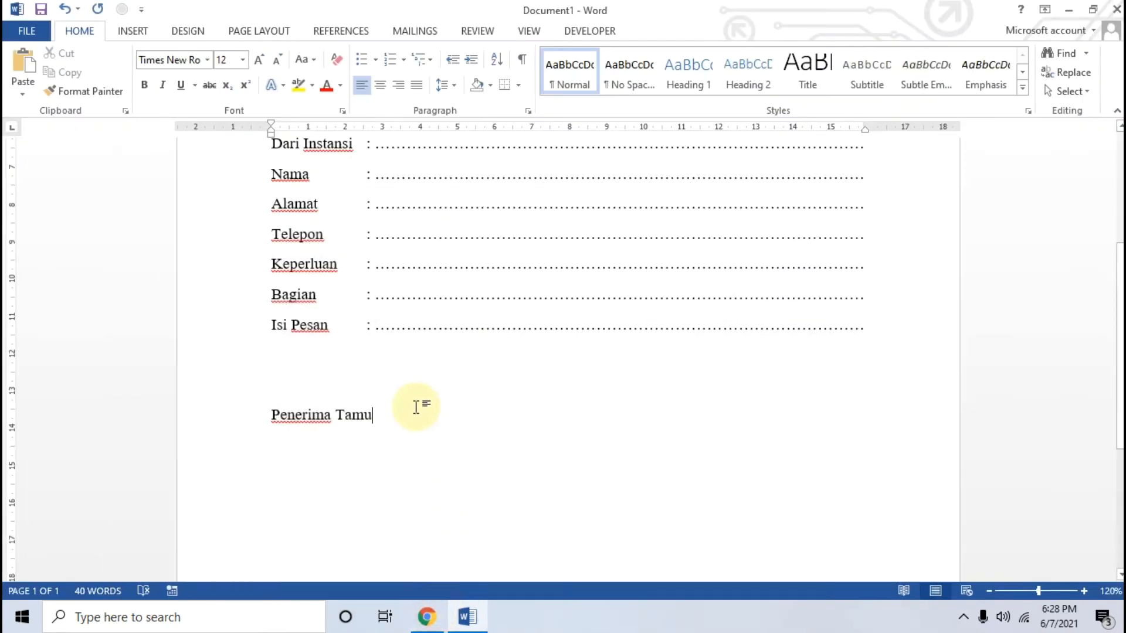
{"action": "scroll", "coordinate": [415, 407], "scroll_direction": "down", "scroll_amount": 1}
{"action": "left_click", "coordinate": [425, 616]}
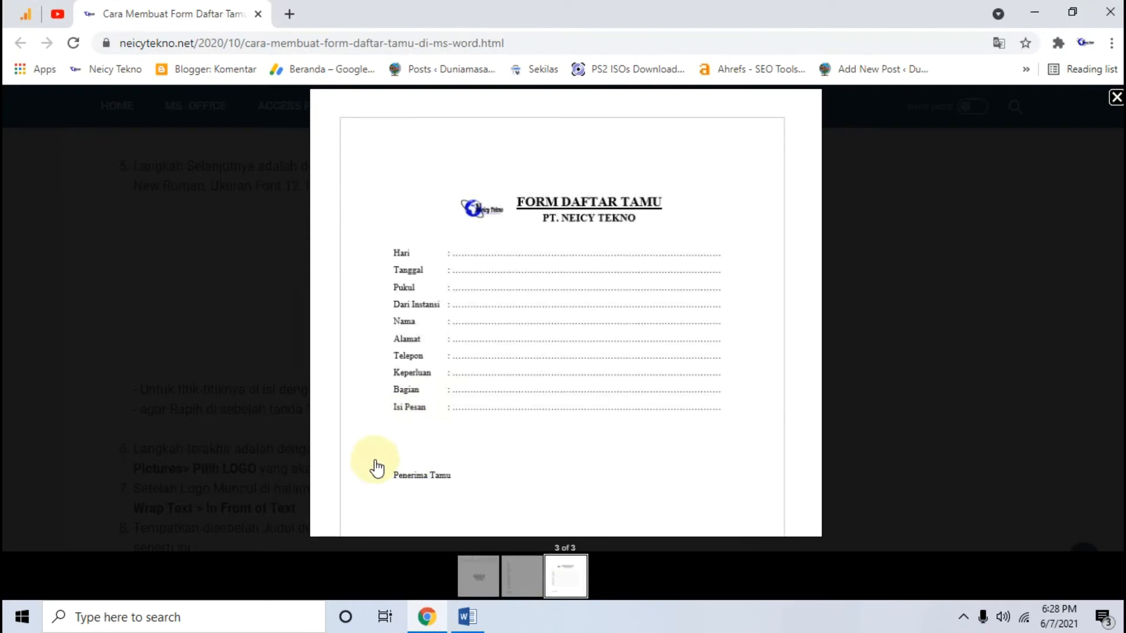
{"action": "left_click", "coordinate": [258, 432]}
{"action": "scroll", "coordinate": [322, 407], "scroll_direction": "down", "scroll_amount": 7}
{"action": "scroll", "coordinate": [382, 394], "scroll_direction": "down", "scroll_amount": 2}
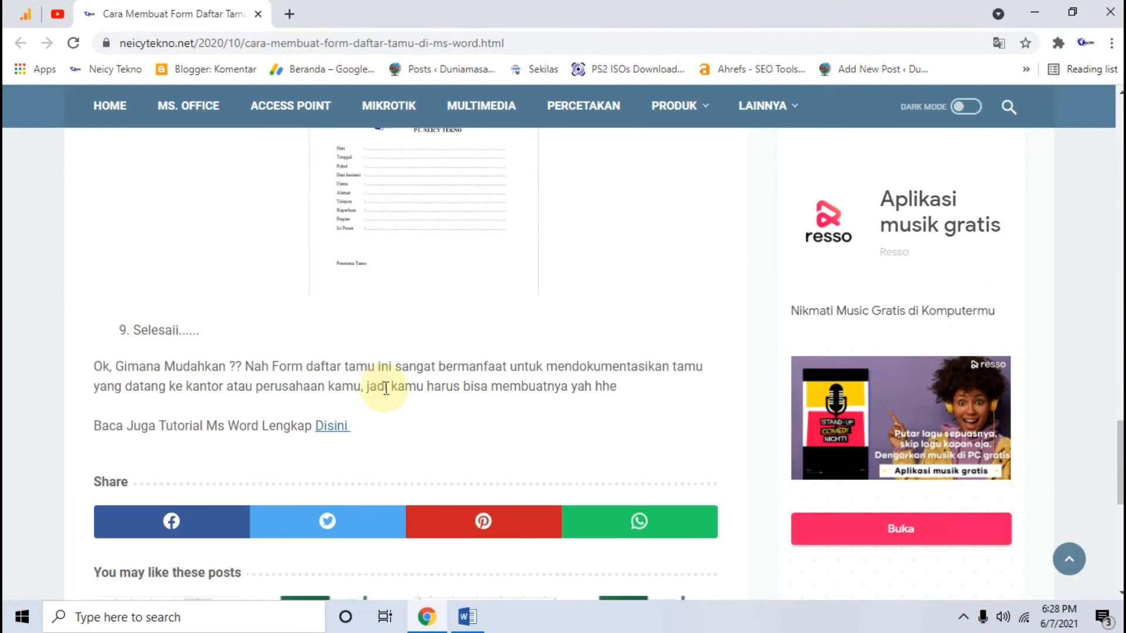
{"action": "scroll", "coordinate": [552, 357], "scroll_direction": "up", "scroll_amount": 4}
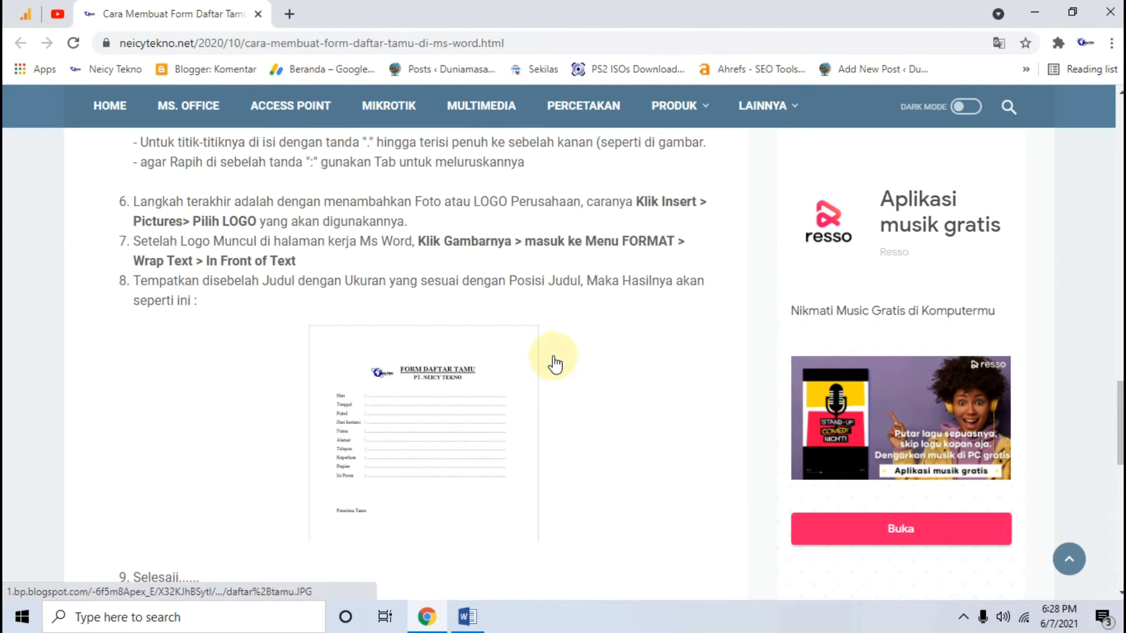
Review the form in Word from its title down to "Penerima Tamu", then return to the article's instructions in Chrome
{"action": "left_click", "coordinate": [466, 614]}
{"action": "scroll", "coordinate": [480, 302], "scroll_direction": "up", "scroll_amount": 3}
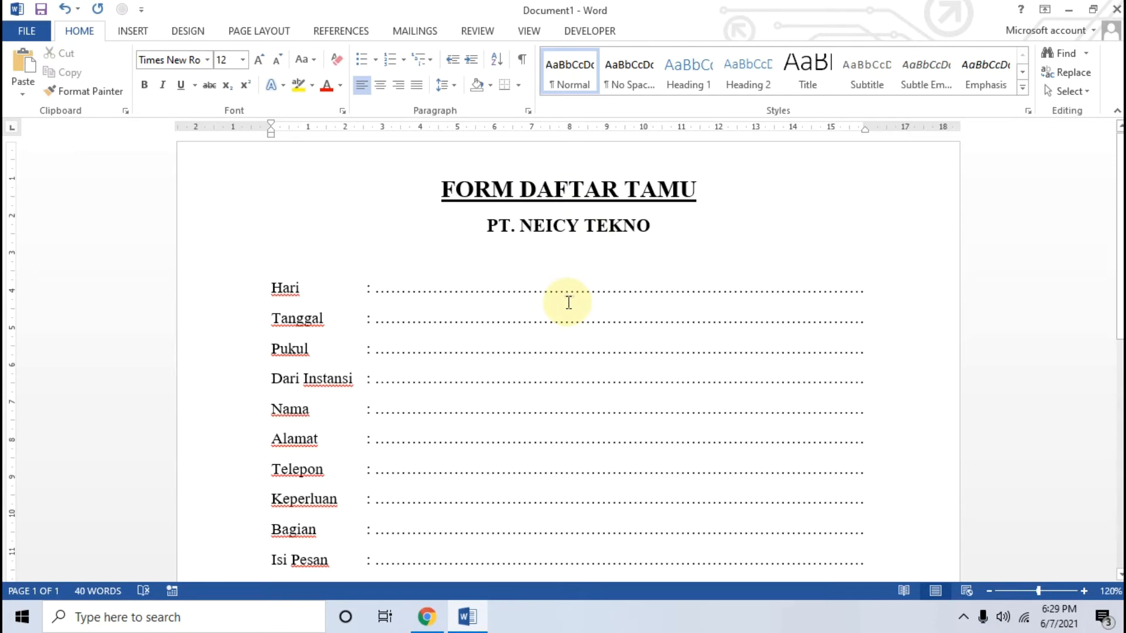
{"action": "scroll", "coordinate": [402, 271], "scroll_direction": "down", "scroll_amount": 1}
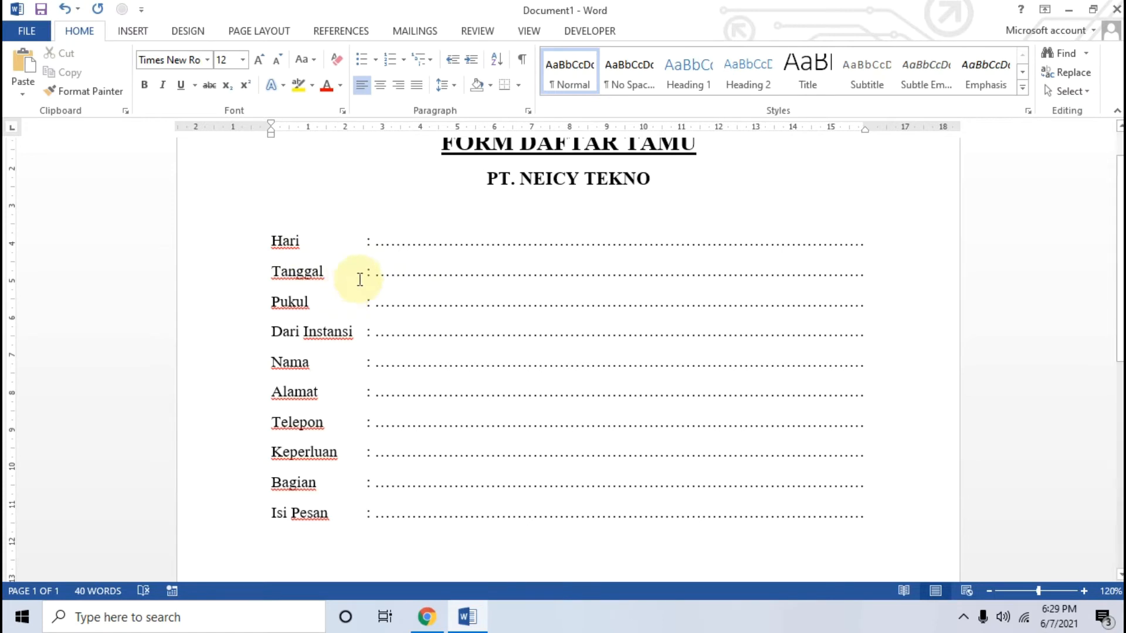
{"action": "left_click", "coordinate": [321, 331]}
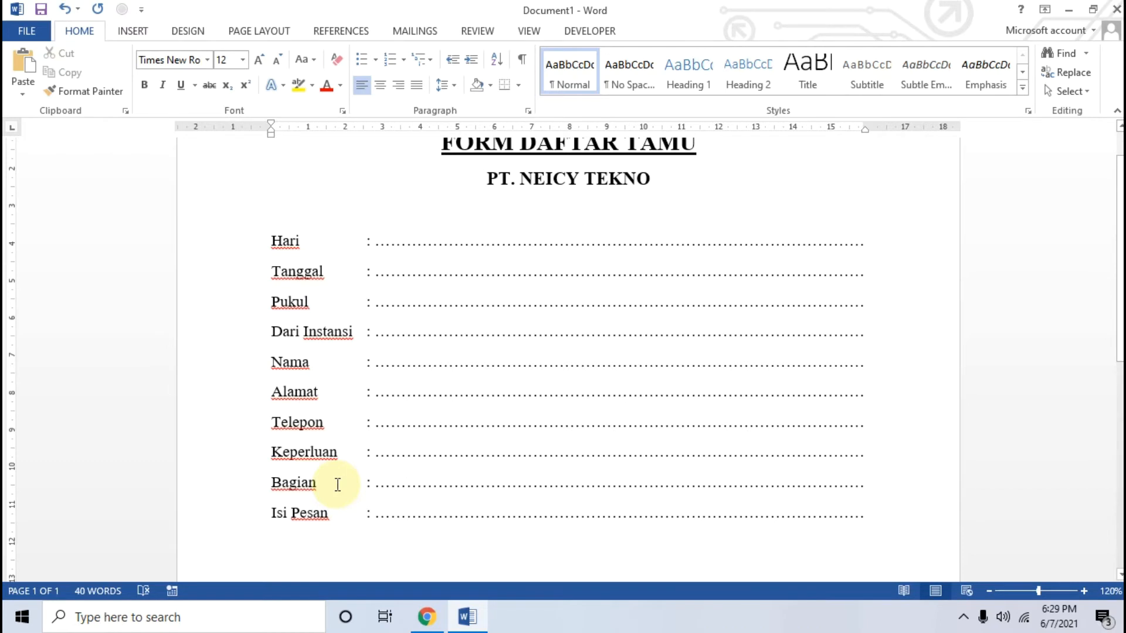
{"action": "scroll", "coordinate": [394, 469], "scroll_direction": "down", "scroll_amount": 1}
{"action": "scroll", "coordinate": [393, 469], "scroll_direction": "down", "scroll_amount": 4}
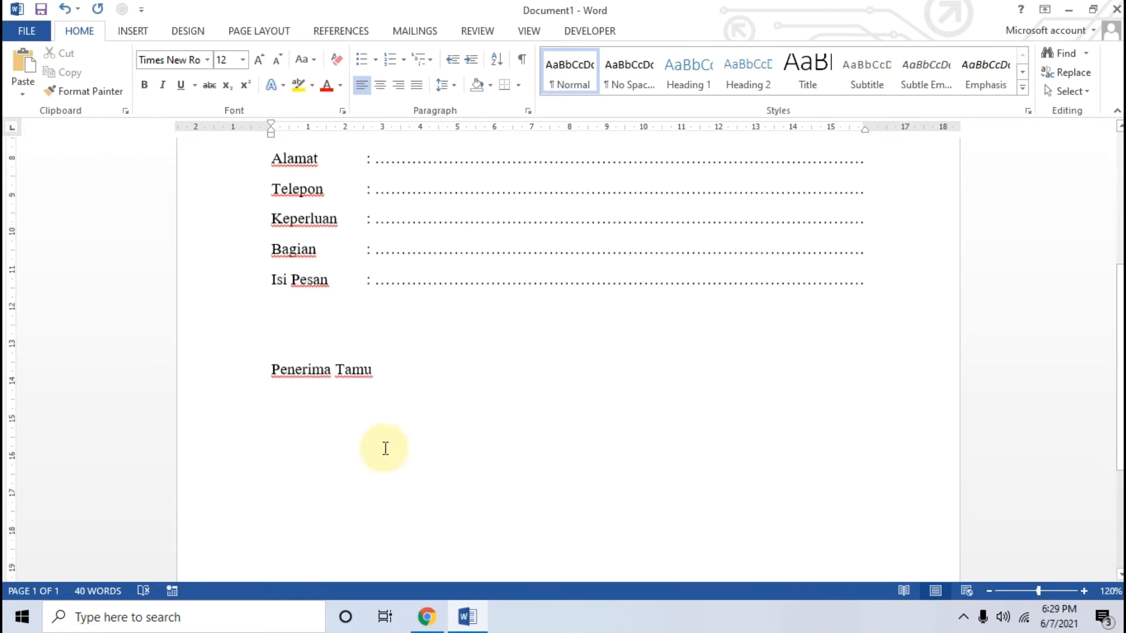
{"action": "left_click", "coordinate": [382, 371]}
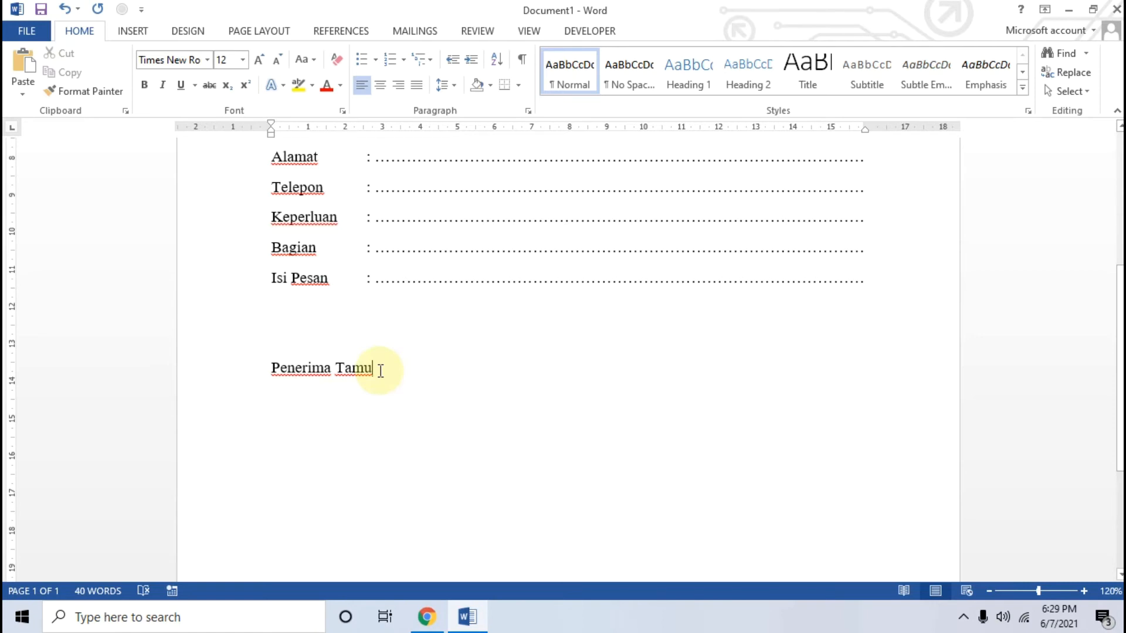
{"action": "scroll", "coordinate": [405, 358], "scroll_direction": "up", "scroll_amount": 5}
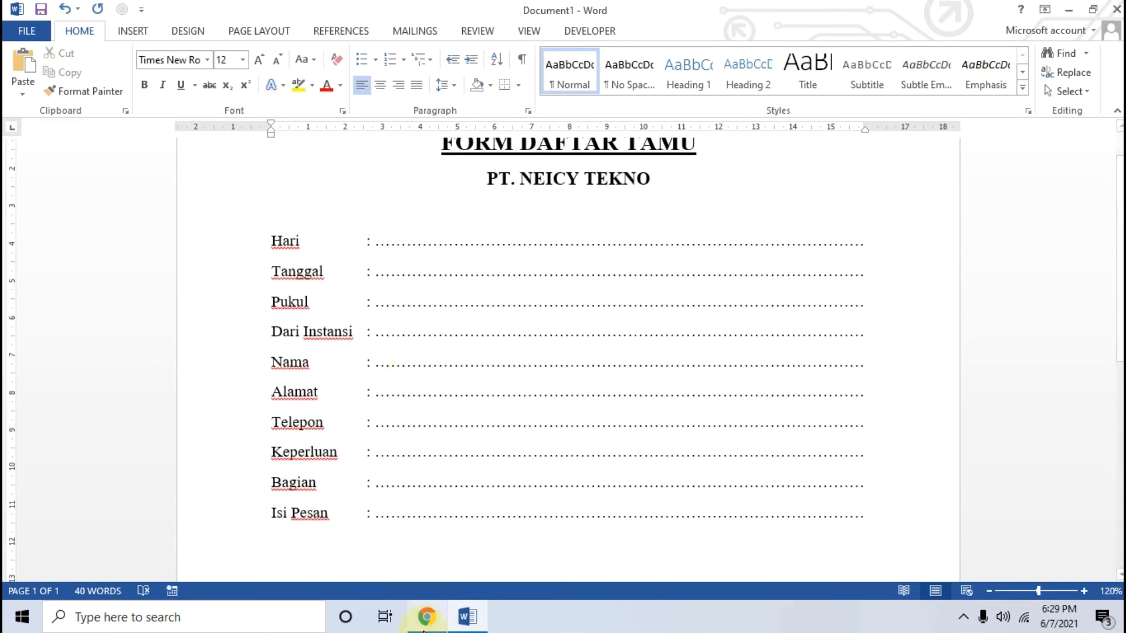
{"action": "left_click", "coordinate": [427, 617]}
{"action": "scroll", "coordinate": [451, 375], "scroll_direction": "up", "scroll_amount": 15}
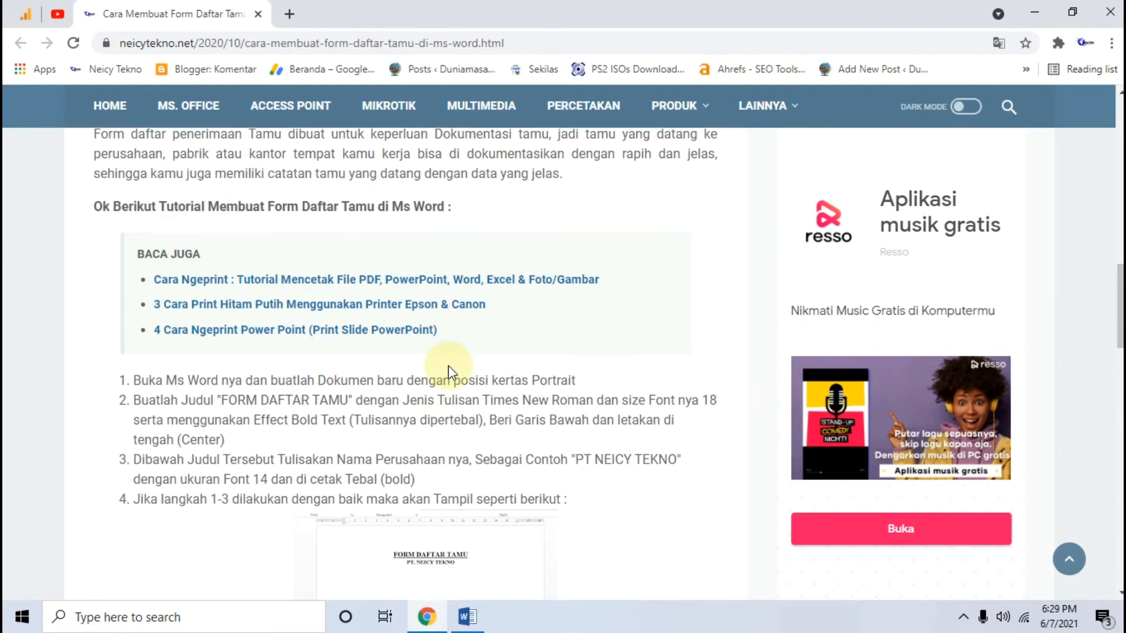
Read the article's logo instructions in Chrome and compare the final sample image with the form in Word
{"action": "scroll", "coordinate": [450, 371], "scroll_direction": "up", "scroll_amount": 4}
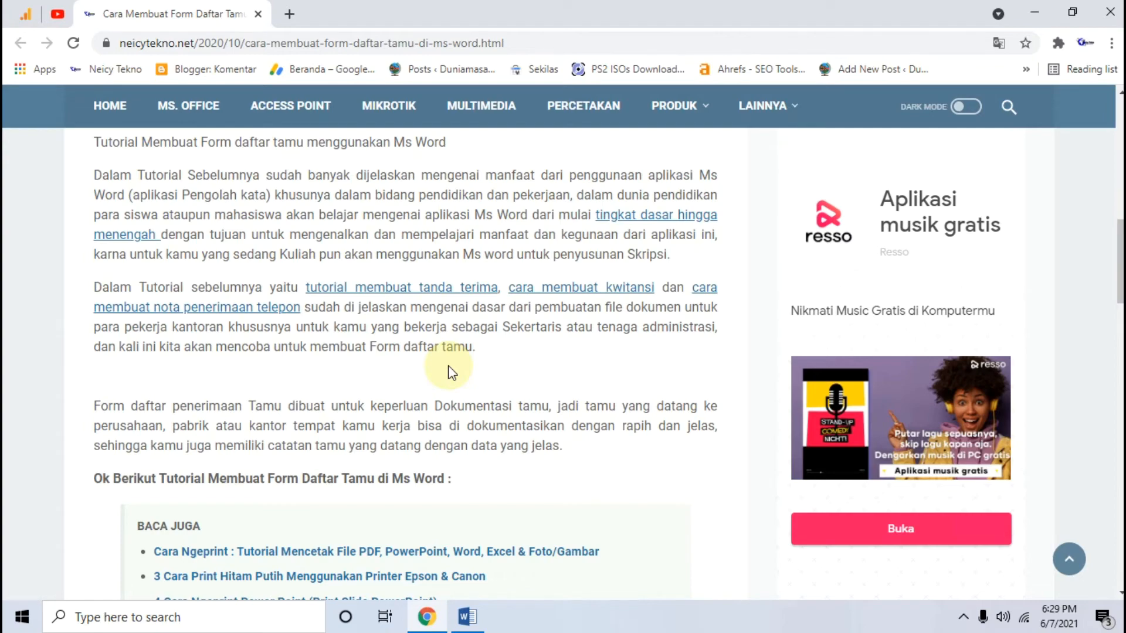
{"action": "scroll", "coordinate": [448, 367], "scroll_direction": "down", "scroll_amount": 15}
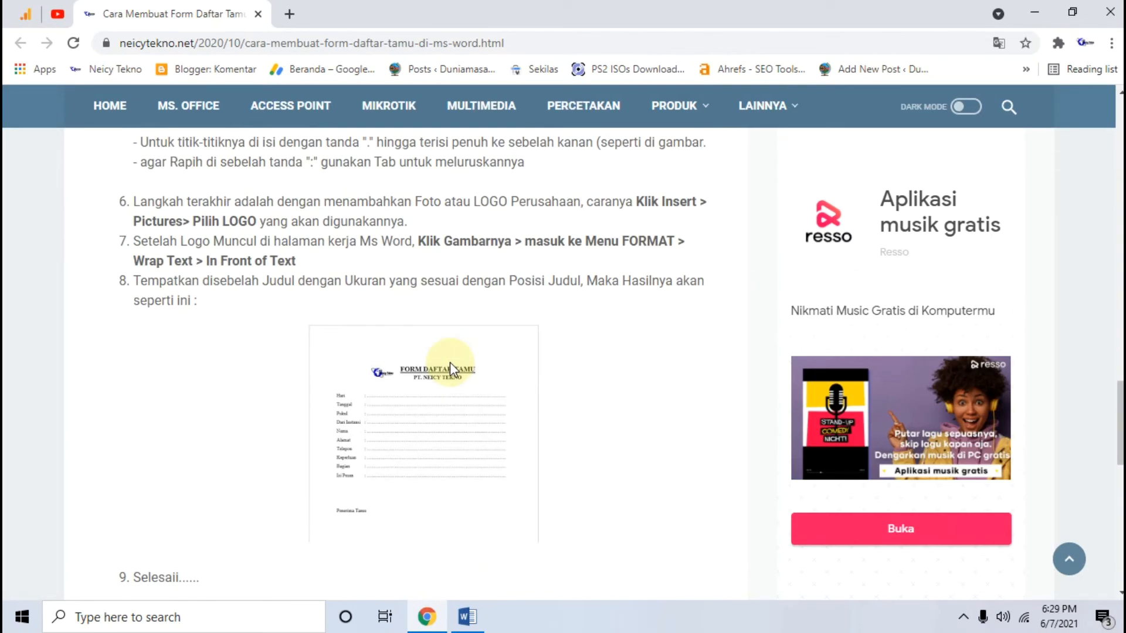
{"action": "left_click", "coordinate": [439, 322]}
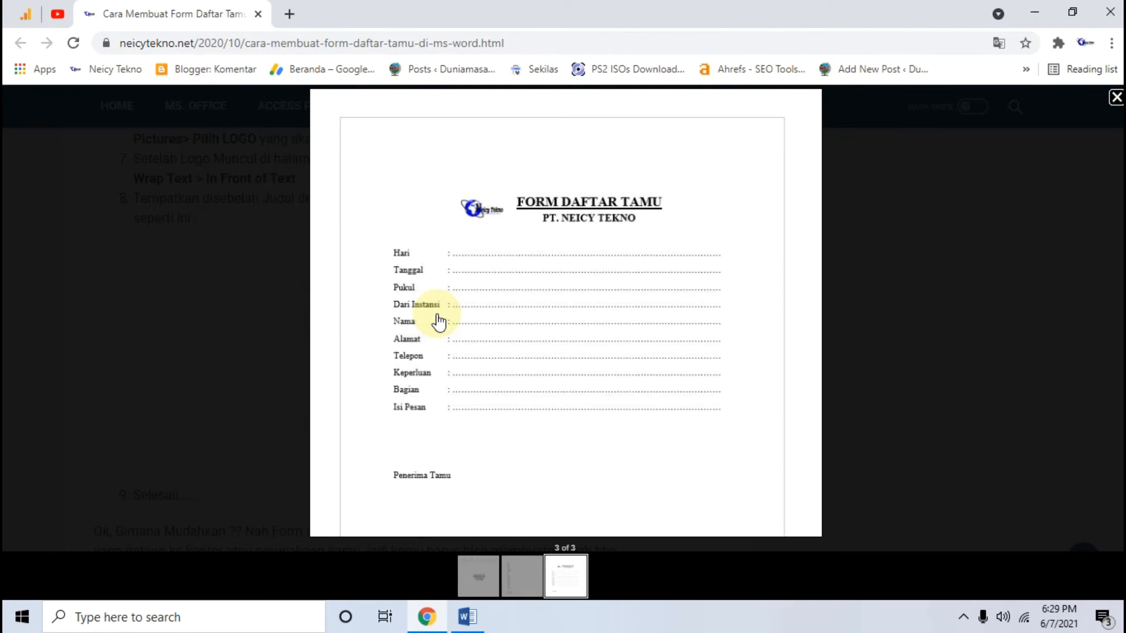
{"action": "left_click", "coordinate": [459, 623]}
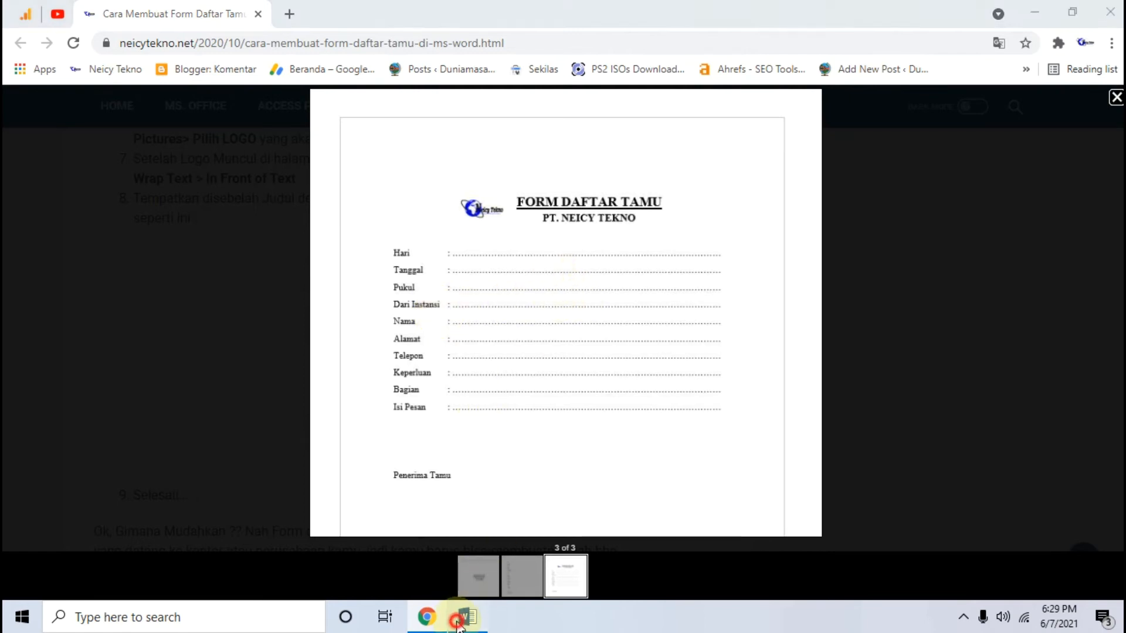
{"action": "scroll", "coordinate": [424, 377], "scroll_direction": "up", "scroll_amount": 2}
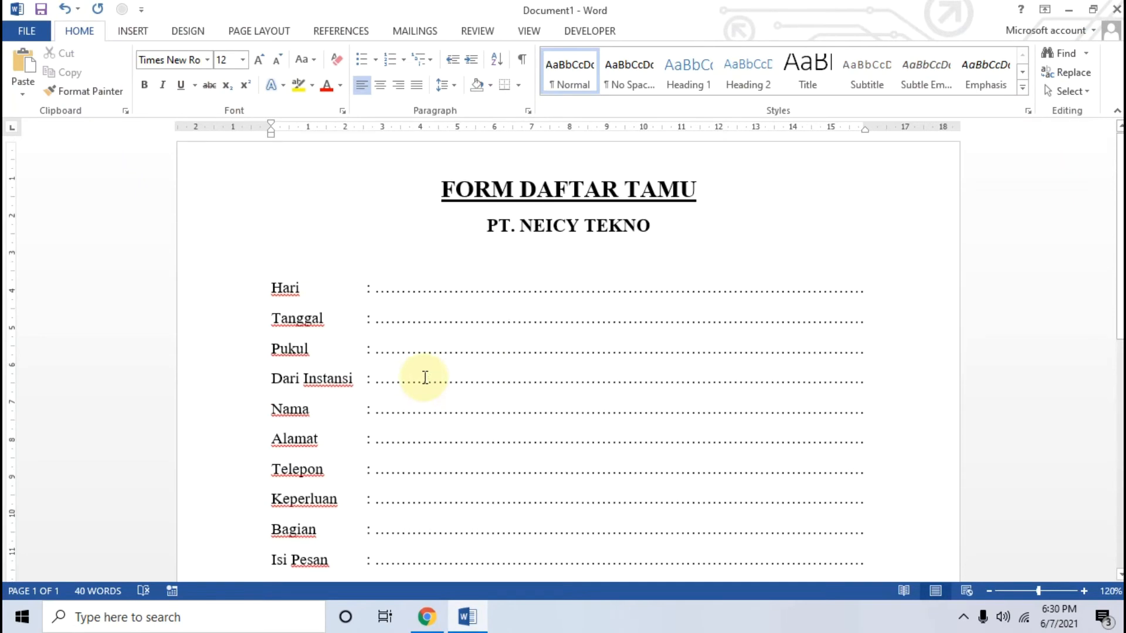
{"action": "left_click", "coordinate": [427, 617]}
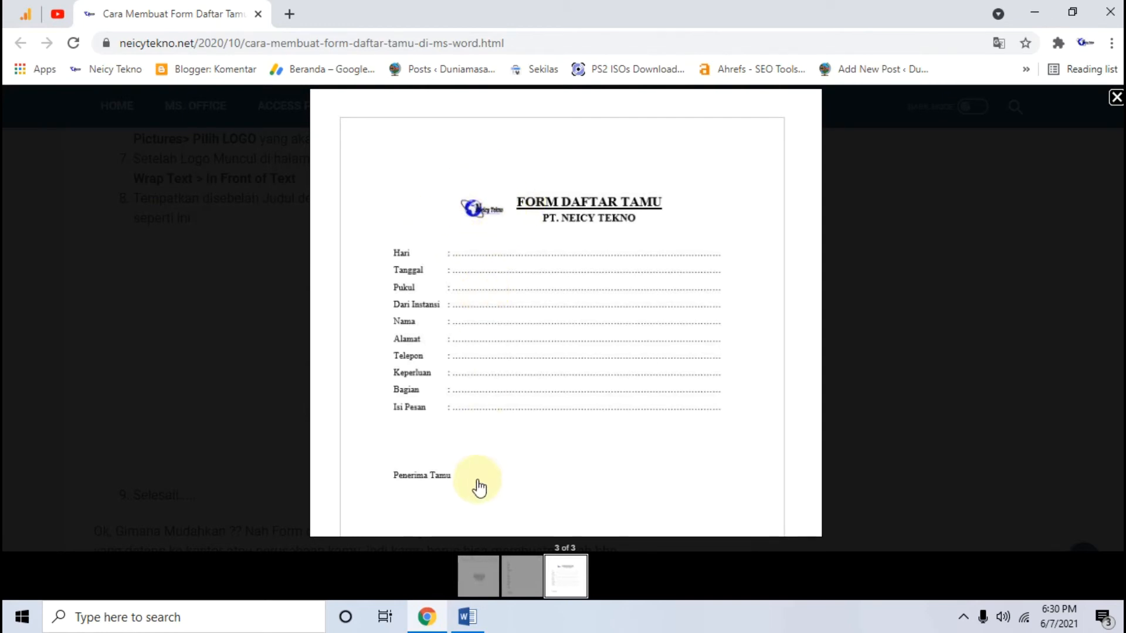
{"action": "left_click", "coordinate": [467, 616]}
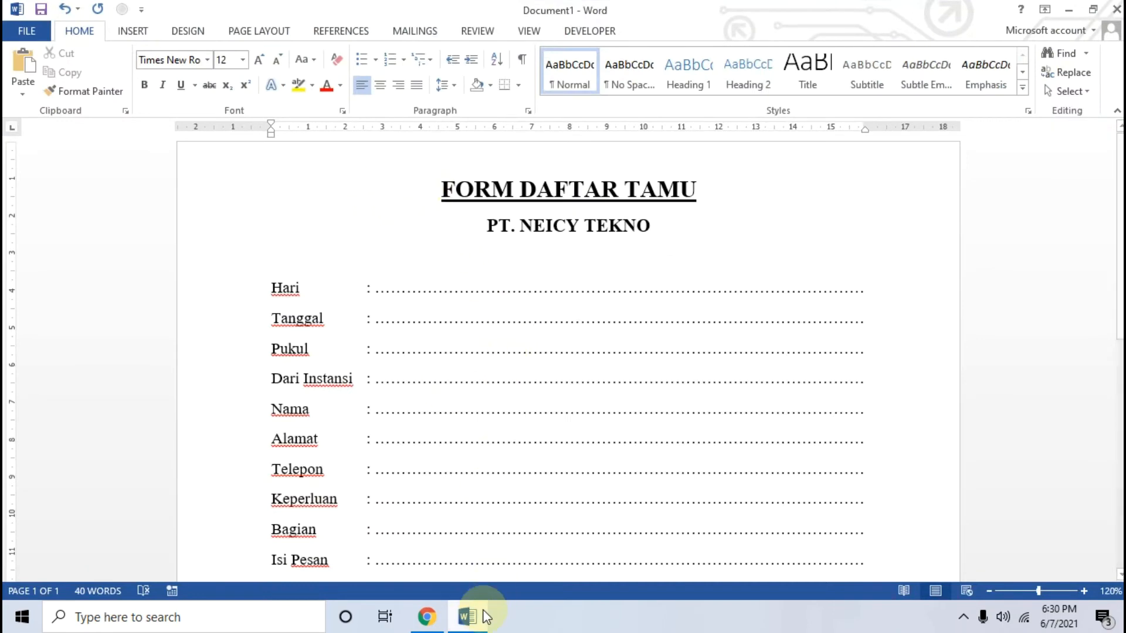
{"action": "left_click", "coordinate": [427, 616]}
{"action": "left_click", "coordinate": [433, 628]}
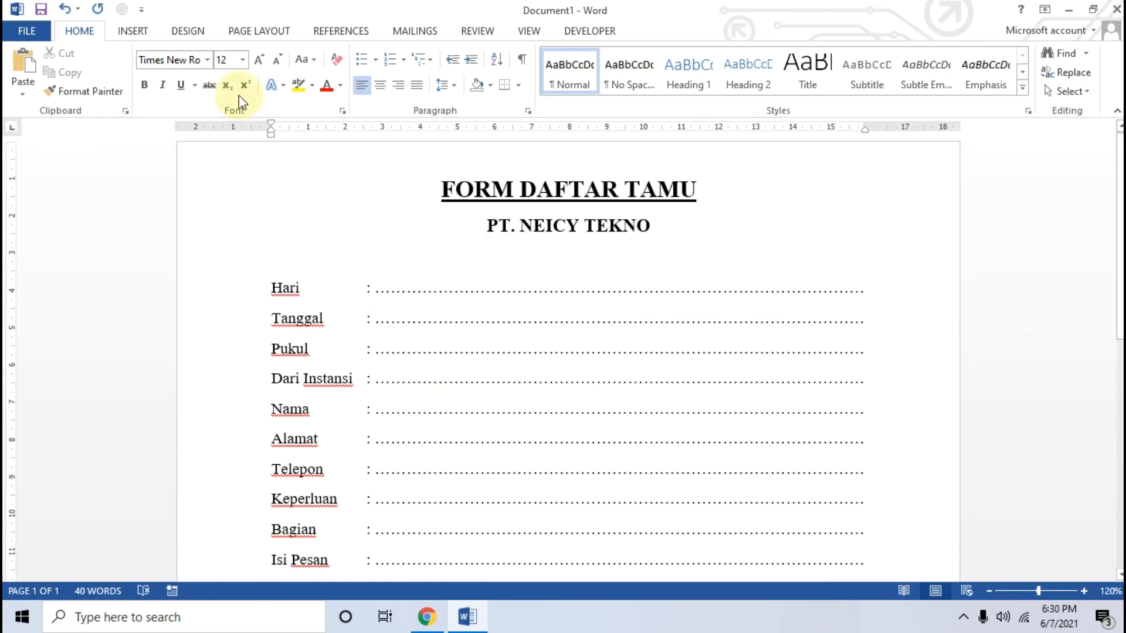
Insert the Neicy Tekno logo PNG from the Videos folder into the document
{"action": "left_click", "coordinate": [133, 31]}
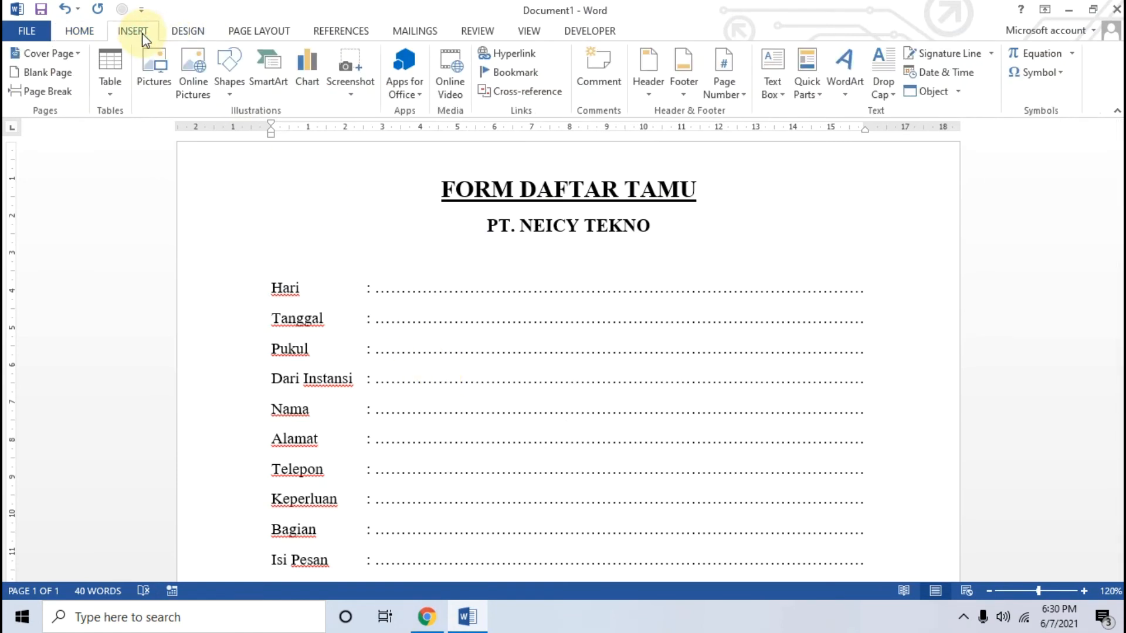
{"action": "left_click", "coordinate": [153, 74]}
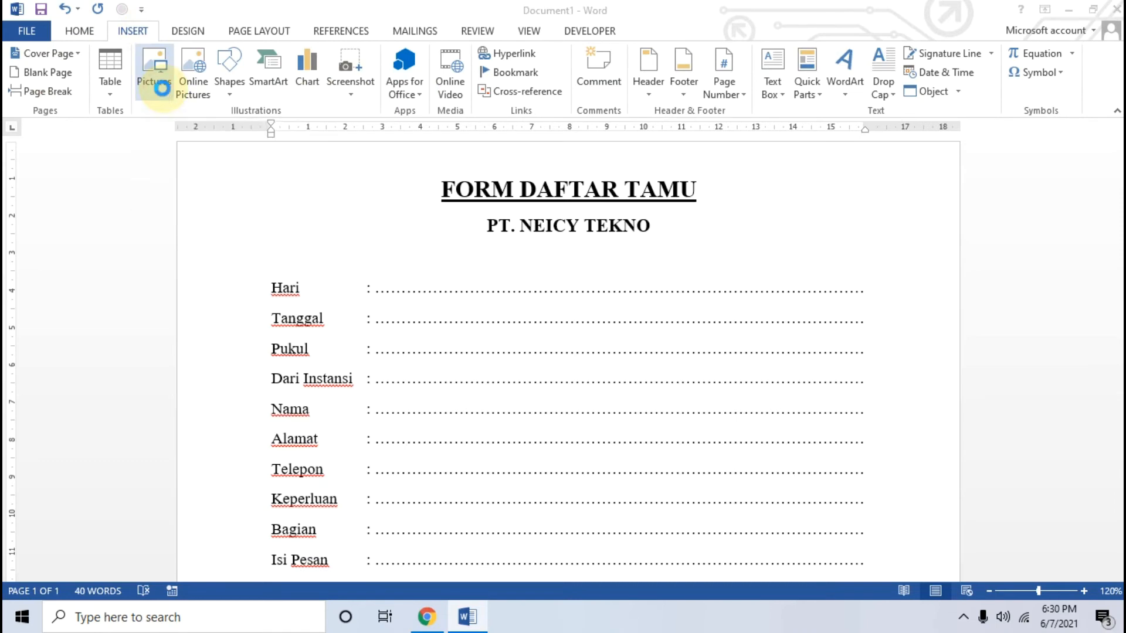
{"action": "scroll", "coordinate": [323, 202], "scroll_direction": "down", "scroll_amount": 3}
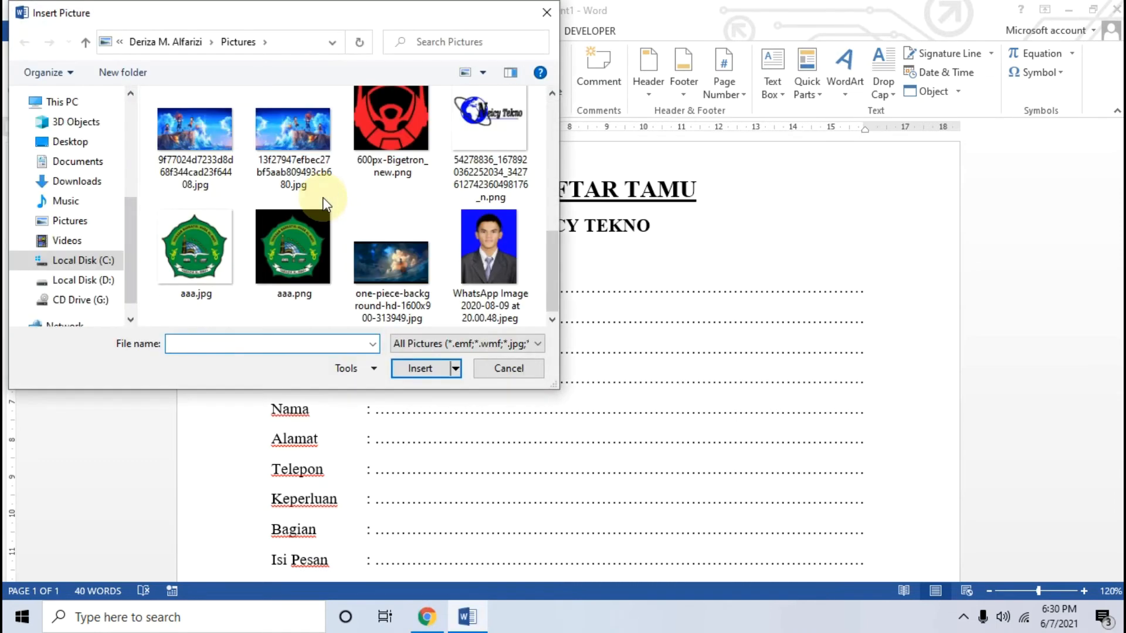
{"action": "scroll", "coordinate": [97, 258], "scroll_direction": "up", "scroll_amount": 1}
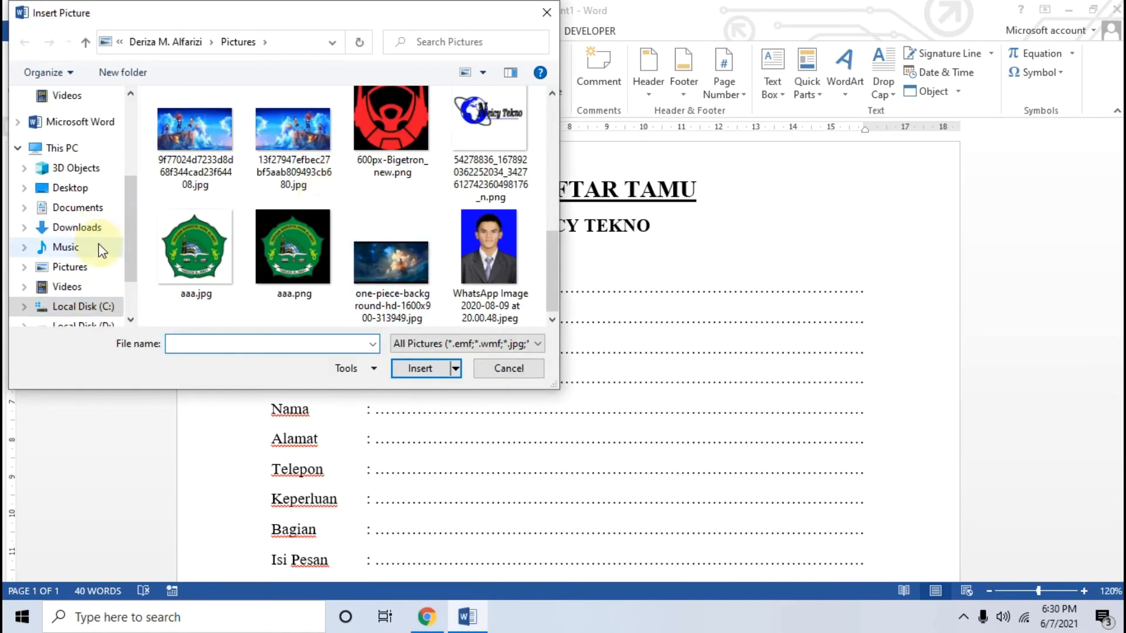
{"action": "left_click", "coordinate": [75, 293]}
{"action": "left_click", "coordinate": [398, 234]}
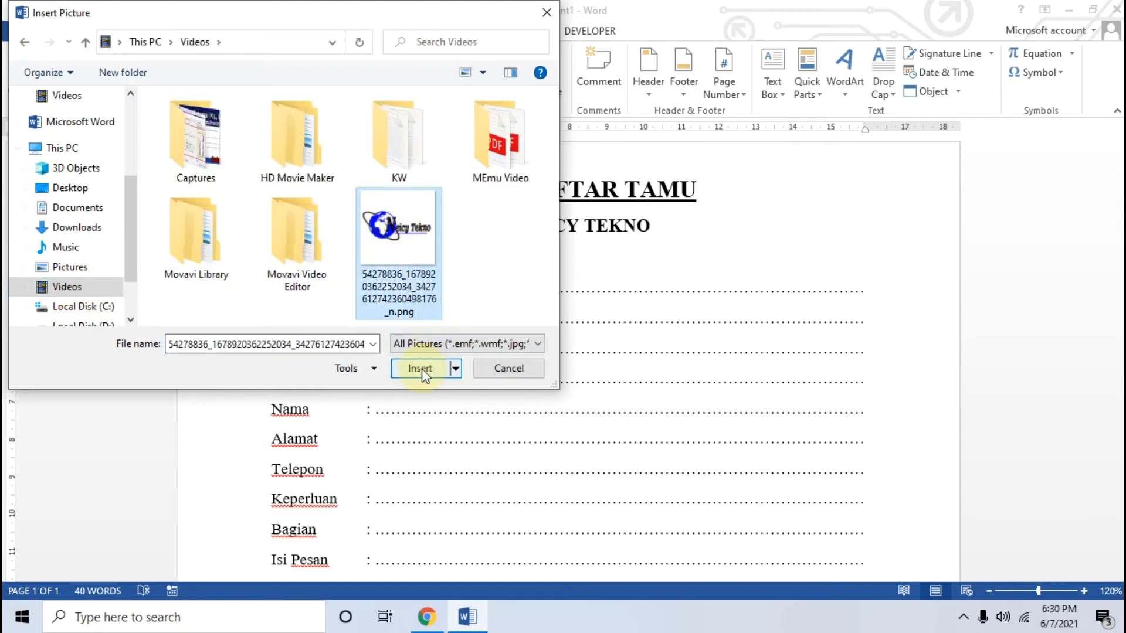
{"action": "left_click", "coordinate": [422, 370]}
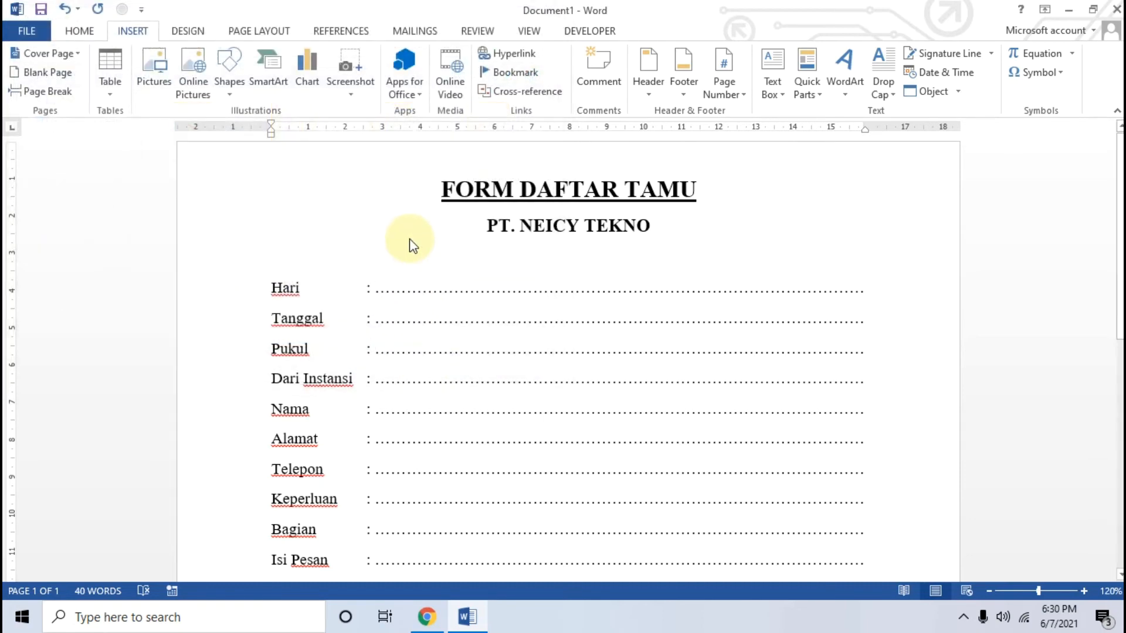
Set the inserted logo's text wrapping to Behind Text
{"action": "left_click", "coordinate": [485, 324]}
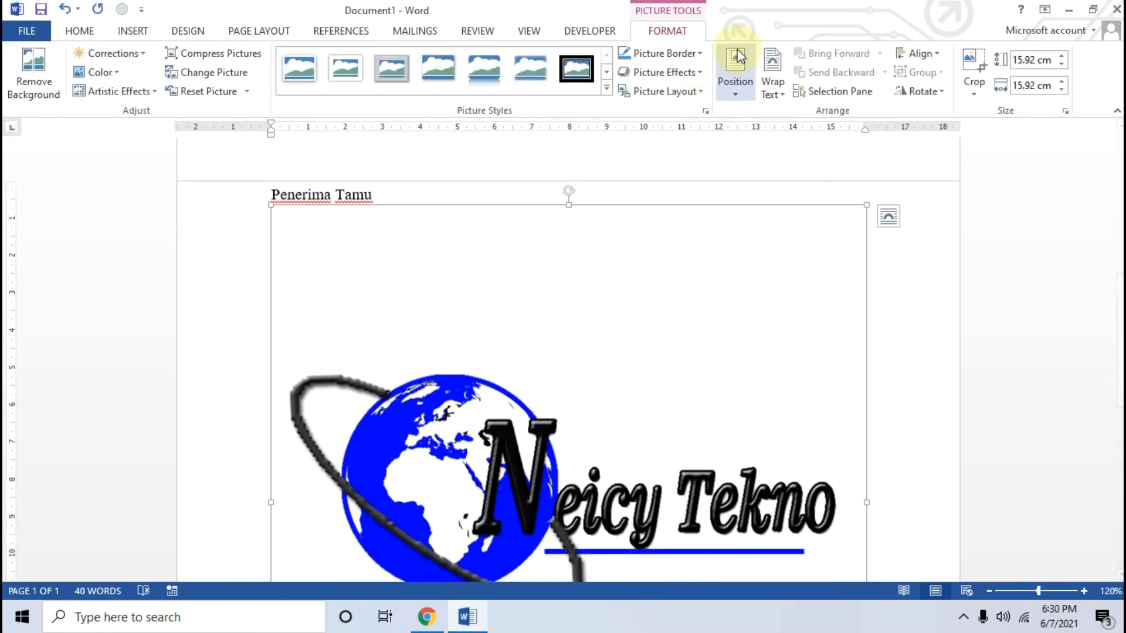
{"action": "left_click", "coordinate": [735, 76]}
{"action": "left_click", "coordinate": [768, 88]}
{"action": "left_click", "coordinate": [769, 88]}
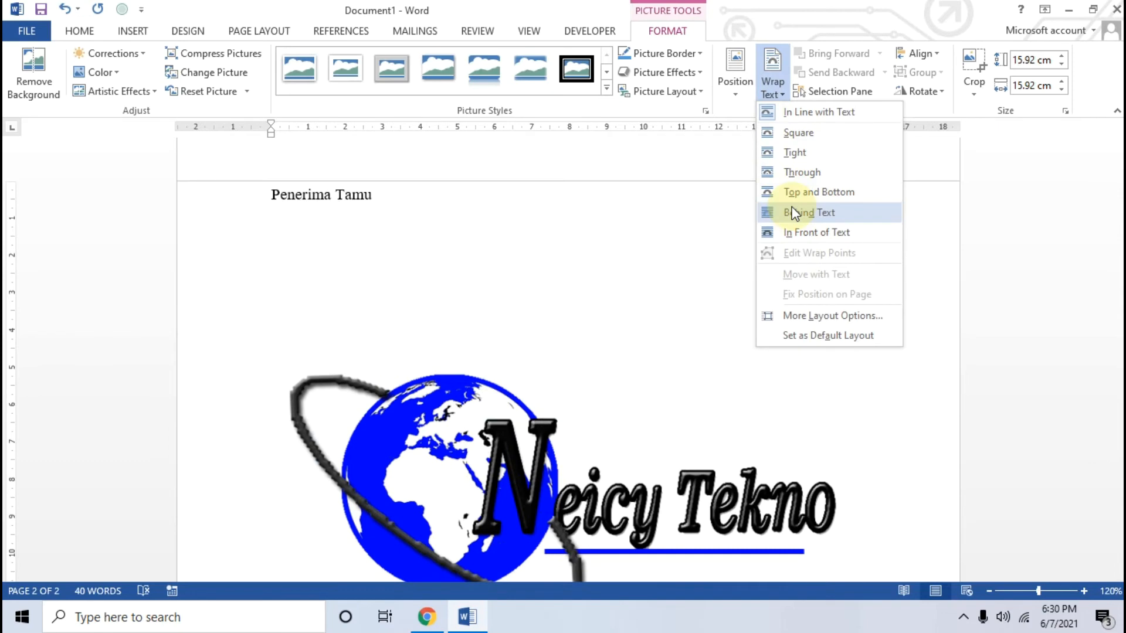
{"action": "left_click", "coordinate": [795, 212]}
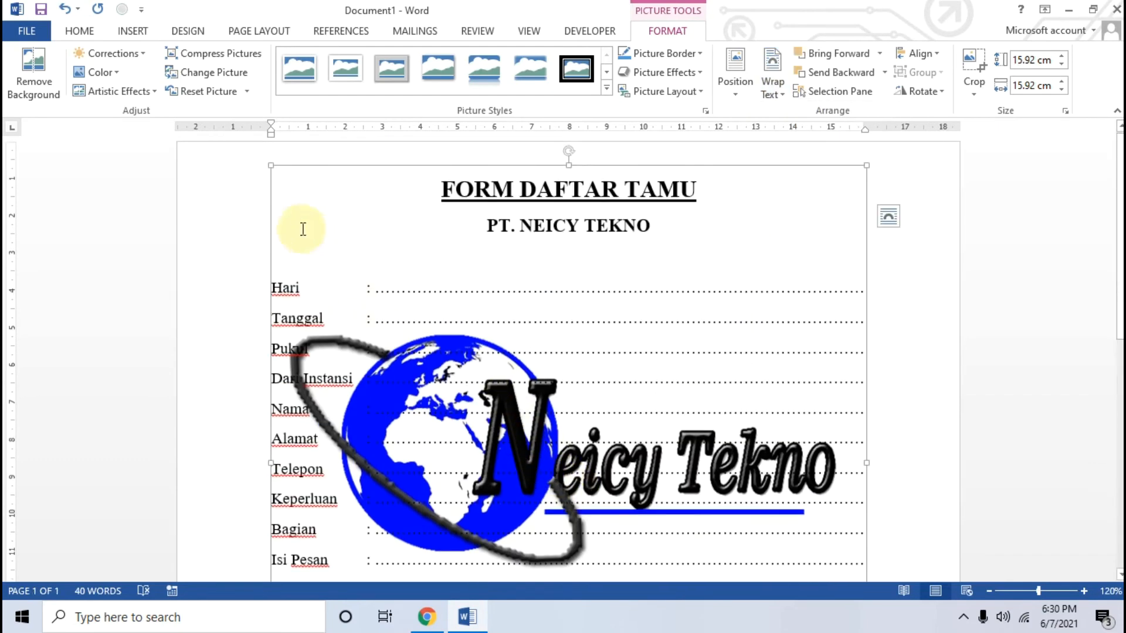
Shrink the logo to about 3.51 cm square and move it up over the form's rows
{"action": "left_click_drag", "start_coordinate": [269, 167], "coordinate": [516, 404]}
{"action": "scroll", "coordinate": [628, 484], "scroll_direction": "down", "scroll_amount": 5}
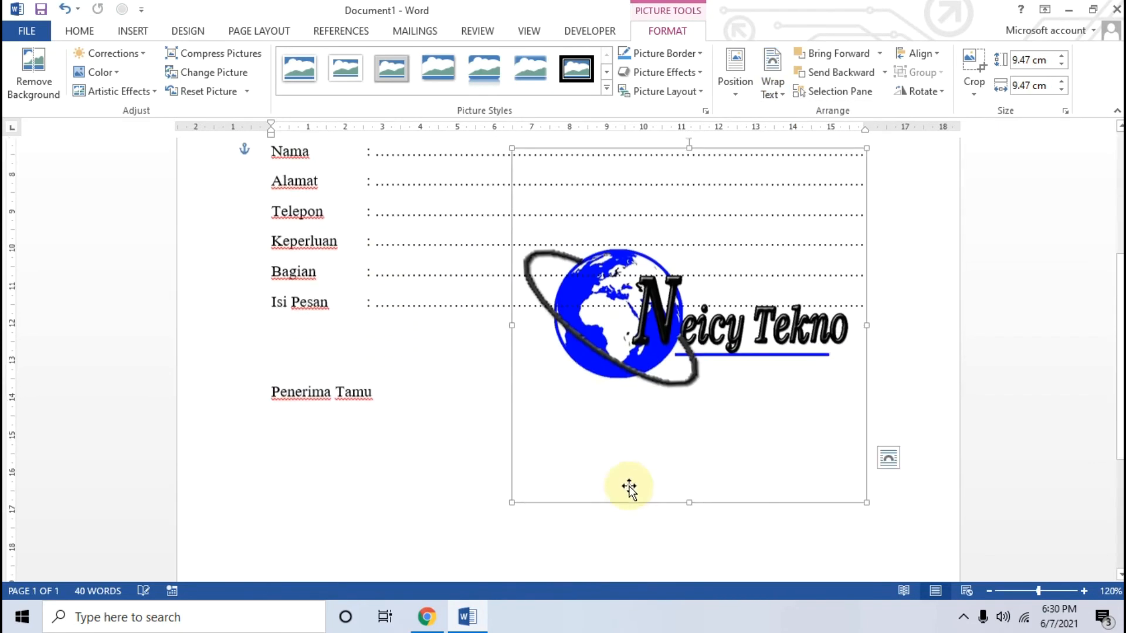
{"action": "left_click_drag", "start_coordinate": [620, 332], "coordinate": [498, 266]}
{"action": "scroll", "coordinate": [498, 266], "scroll_direction": "up", "scroll_amount": 3}
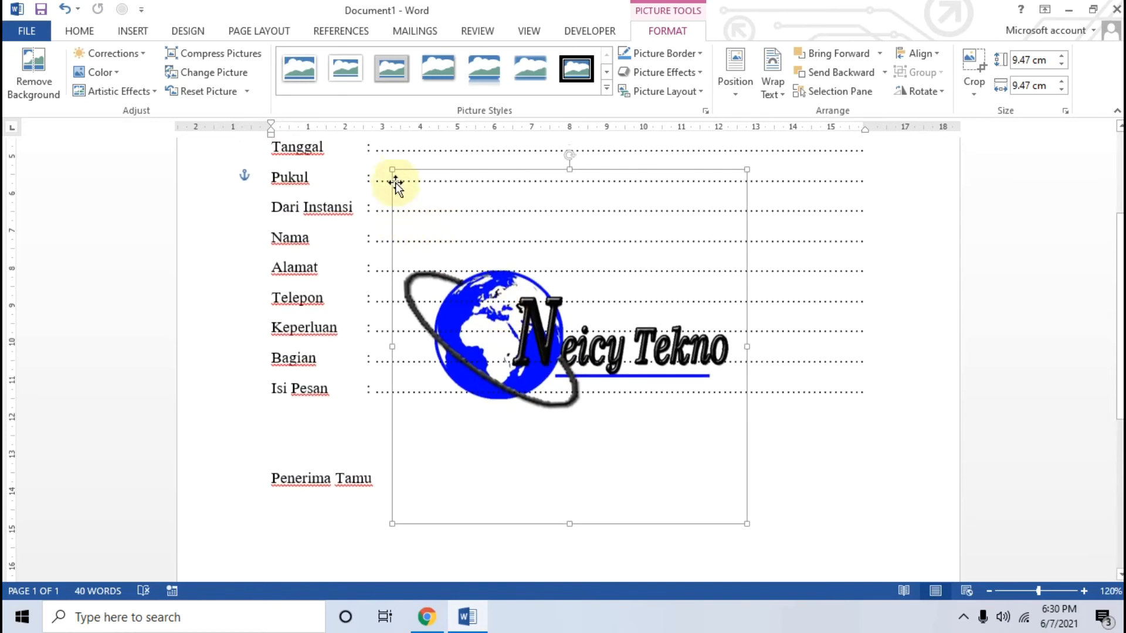
{"action": "left_click_drag", "start_coordinate": [392, 170], "coordinate": [614, 388]}
{"action": "left_click_drag", "start_coordinate": [510, 305], "coordinate": [440, 219]}
Move the logo up to the left of the title "FORM DAFTAR TAMU"
{"action": "scroll", "coordinate": [448, 249], "scroll_direction": "up", "scroll_amount": 3}
{"action": "left_click_drag", "start_coordinate": [468, 380], "coordinate": [380, 199]}
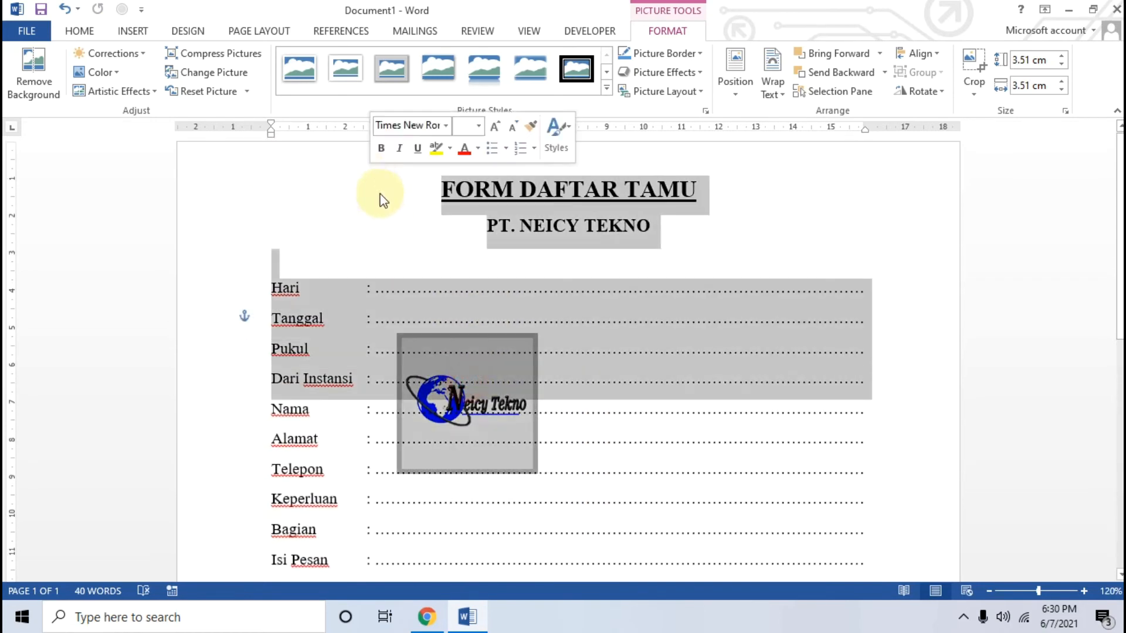
{"action": "left_click", "coordinate": [495, 409]}
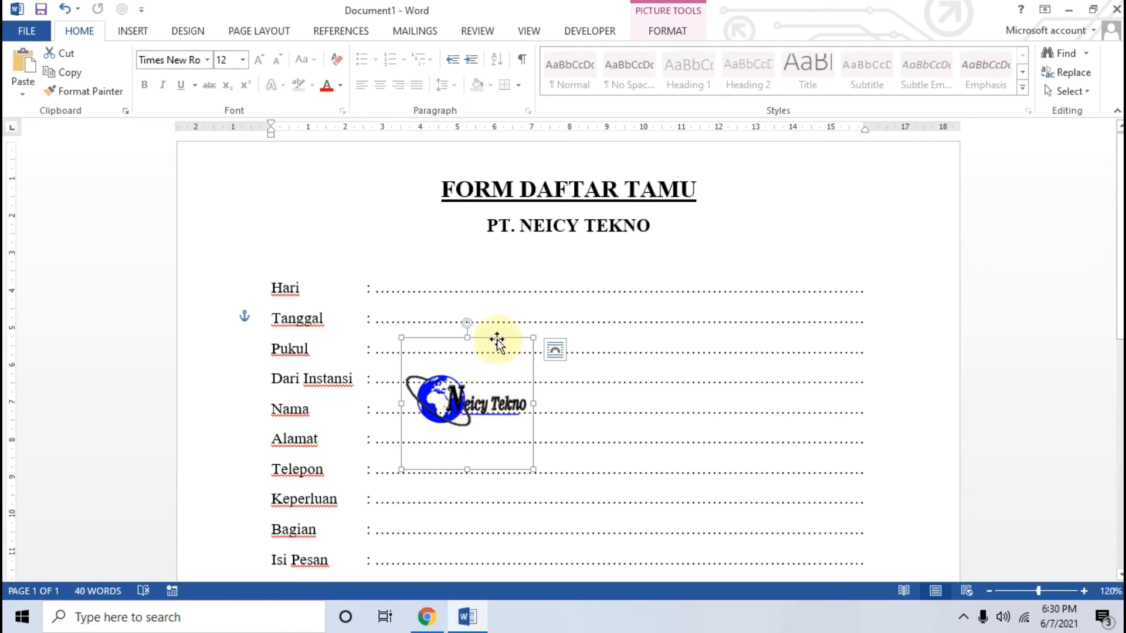
{"action": "mouse_move", "coordinate": [494, 338]}
{"action": "left_mouse_down"}
{"action": "mouse_move", "coordinate": [427, 244]}
{"action": "mouse_move", "coordinate": [402, 160]}
{"action": "mouse_move", "coordinate": [393, 170]}
{"action": "left_mouse_up"}
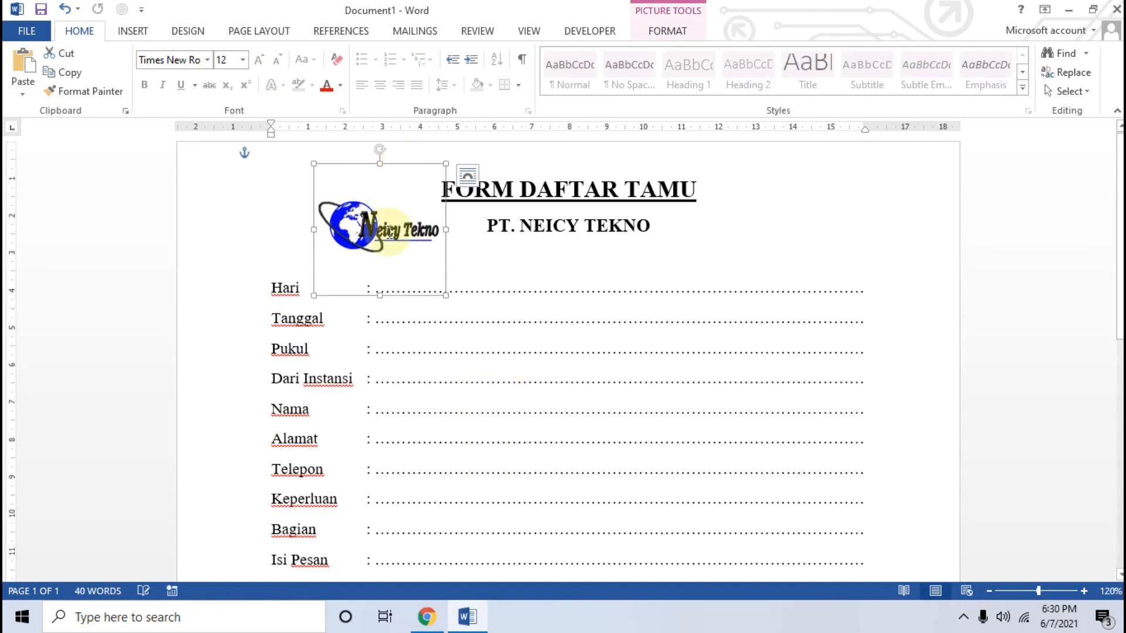
{"action": "left_click", "coordinate": [375, 223]}
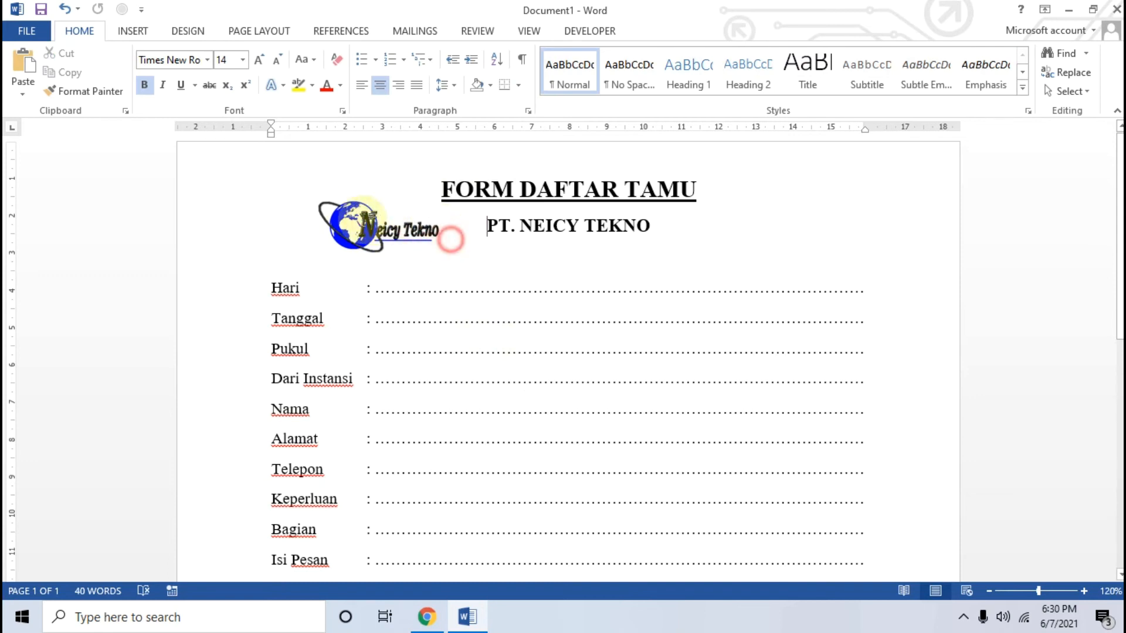
Change the logo's text wrapping to Square
{"action": "left_click", "coordinate": [294, 186]}
{"action": "left_click", "coordinate": [361, 237]}
{"action": "right_click", "coordinate": [365, 233]}
{"action": "key", "text": "Escape"}
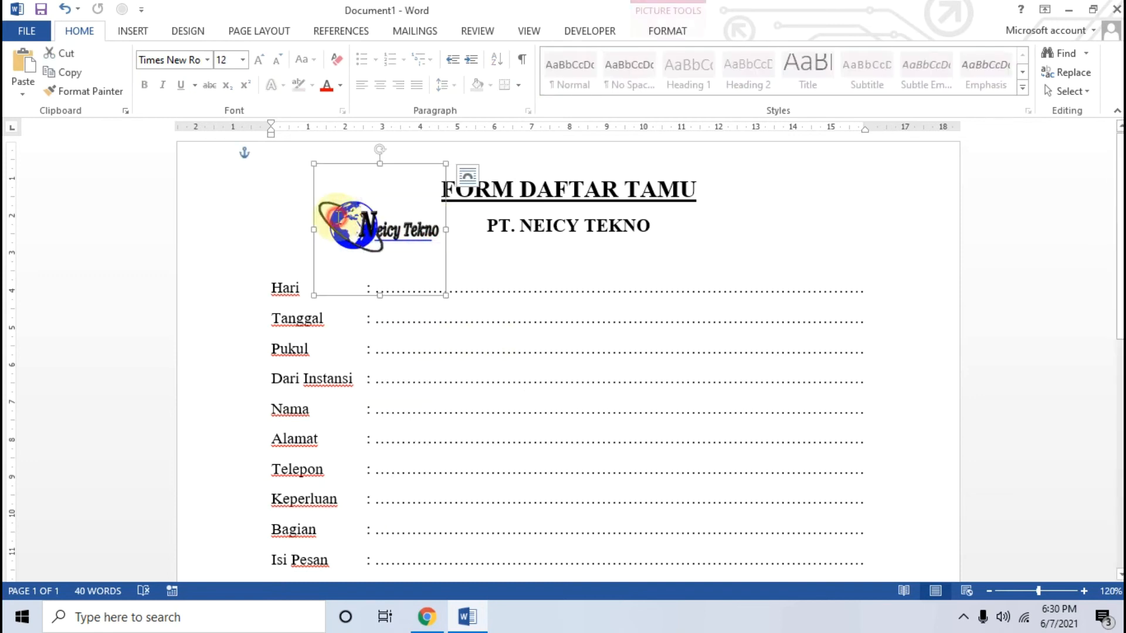
{"action": "left_click", "coordinate": [667, 30]}
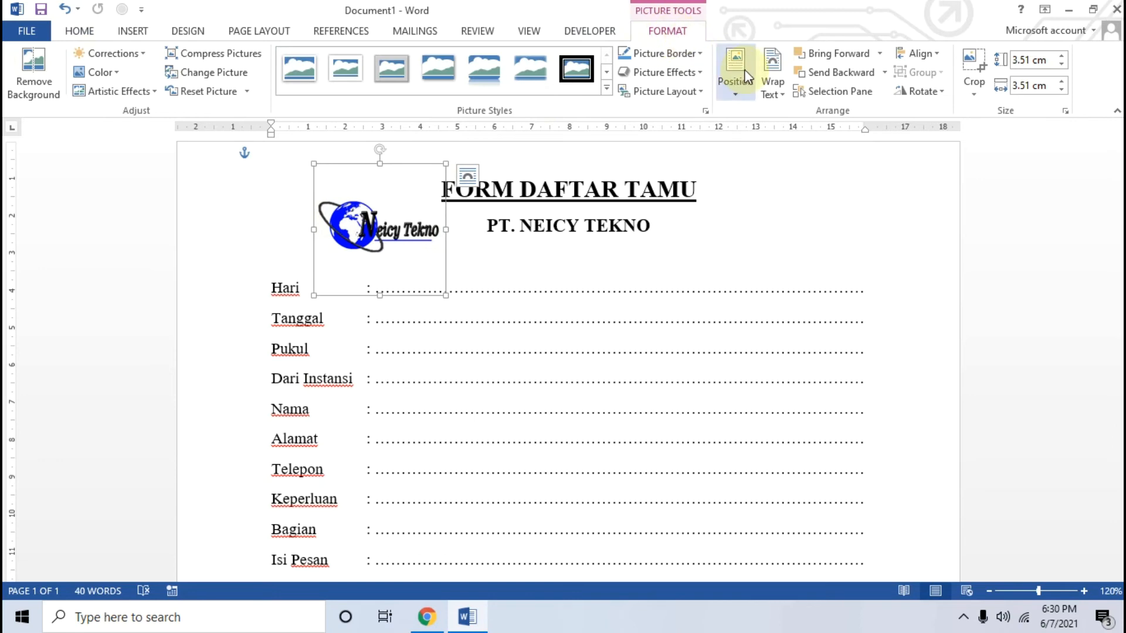
{"action": "left_click", "coordinate": [773, 87]}
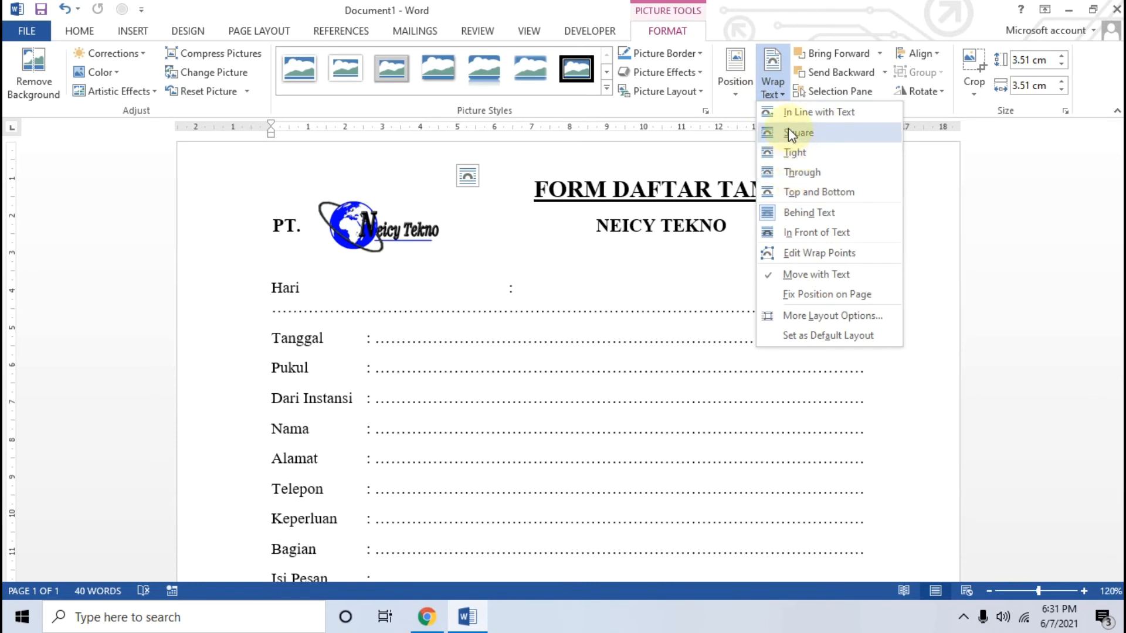
{"action": "left_click", "coordinate": [822, 134]}
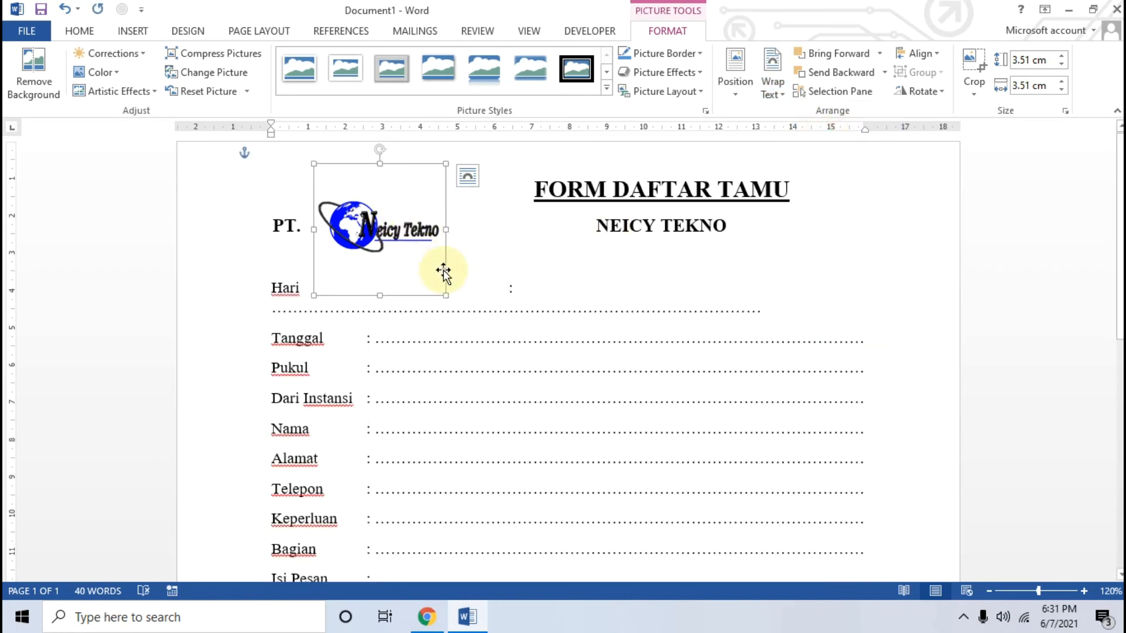
Reduce the logo to about 2.61 cm square and move it to the left margin beside the title
{"action": "left_click_drag", "start_coordinate": [444, 296], "coordinate": [413, 262]}
{"action": "left_click_drag", "start_coordinate": [369, 216], "coordinate": [344, 214]}
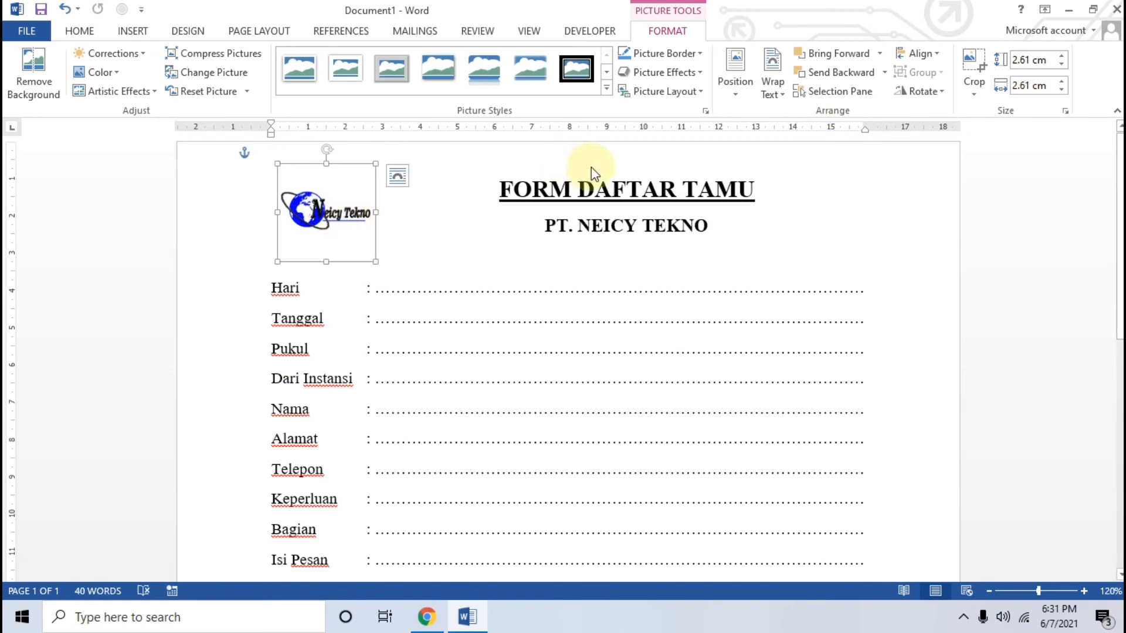
Apply the top-left page position with text wrapping to the logo and shift it slightly
{"action": "left_click", "coordinate": [736, 74]}
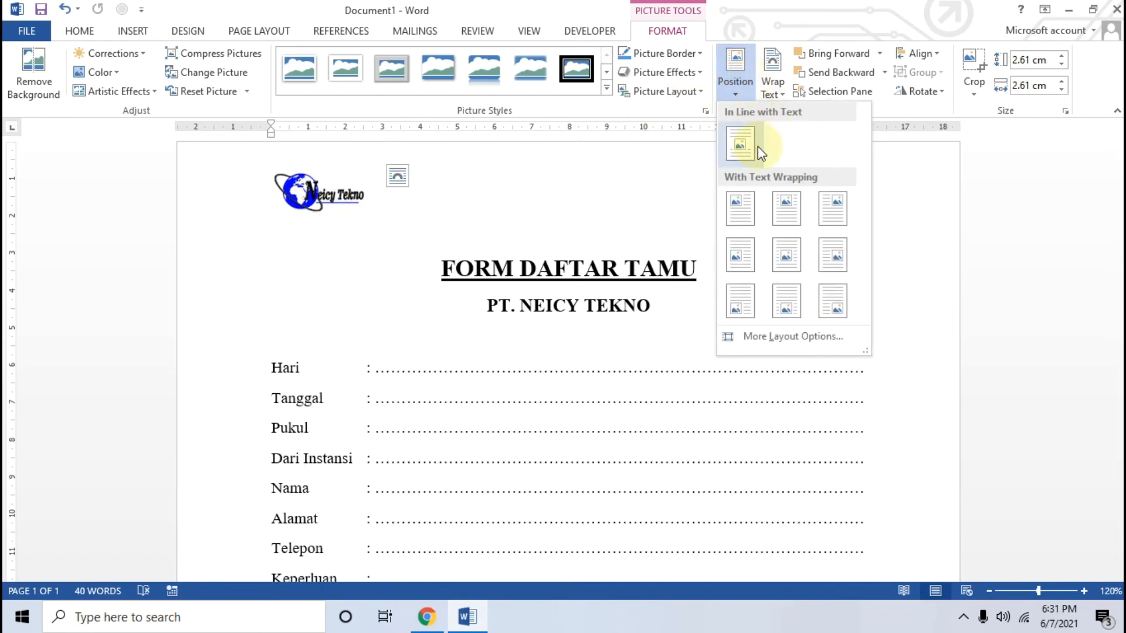
{"action": "left_click", "coordinate": [740, 212]}
{"action": "mouse_move", "coordinate": [327, 201]}
{"action": "left_mouse_down"}
{"action": "mouse_move", "coordinate": [442, 202]}
{"action": "mouse_move", "coordinate": [343, 199]}
{"action": "left_mouse_up"}
Set the logo's text wrapping to In Front of Text and move it right, next to "FORM DAFTAR TAMU"
{"action": "left_click", "coordinate": [768, 85]}
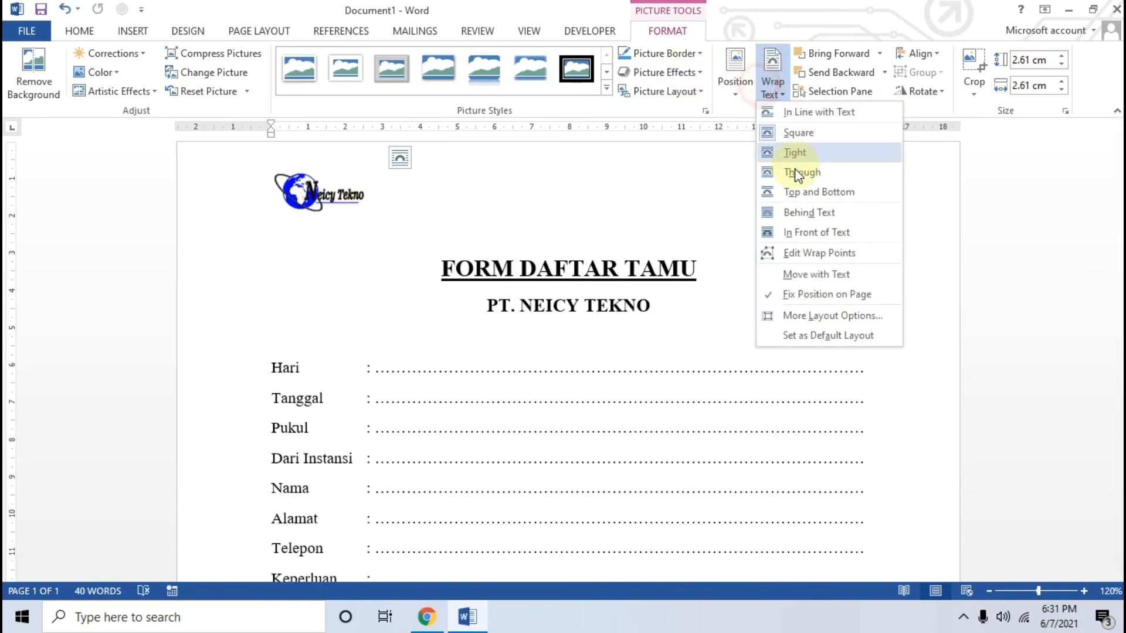
{"action": "left_click", "coordinate": [788, 233]}
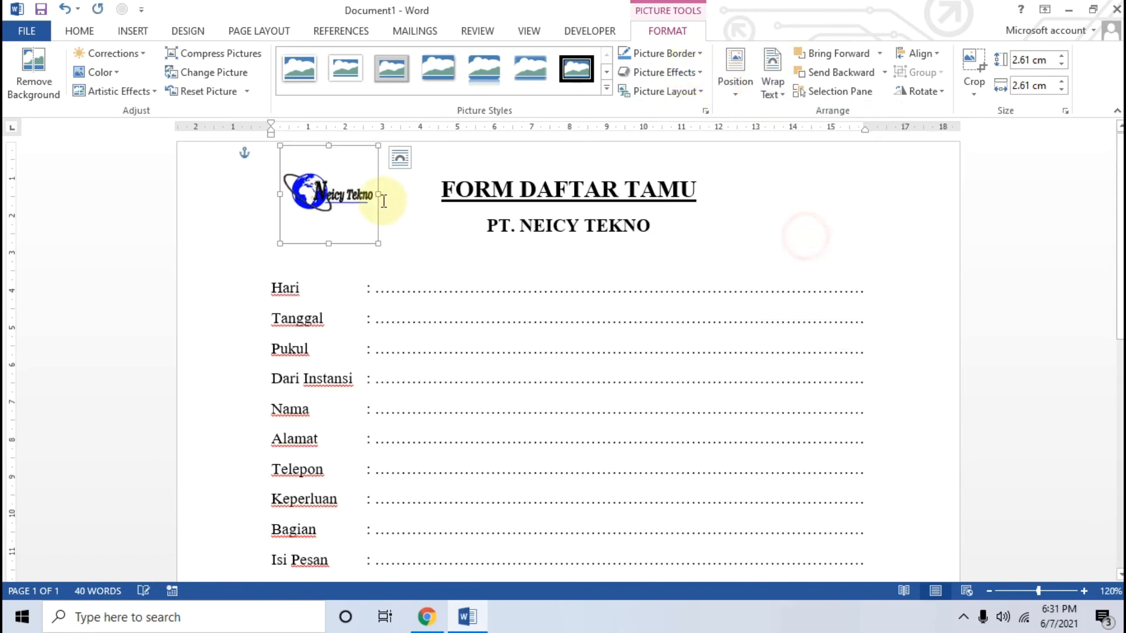
{"action": "left_click_drag", "start_coordinate": [333, 197], "coordinate": [388, 202]}
Indent the two title lines "FORM DAFTAR TAMU" and "PT. NEICY TEKNO" from the left by about 1.5 cm
{"action": "left_click_drag", "start_coordinate": [271, 134], "coordinate": [299, 141]}
{"action": "left_click", "coordinate": [432, 173]}
{"action": "left_click_drag", "start_coordinate": [443, 186], "coordinate": [658, 224]}
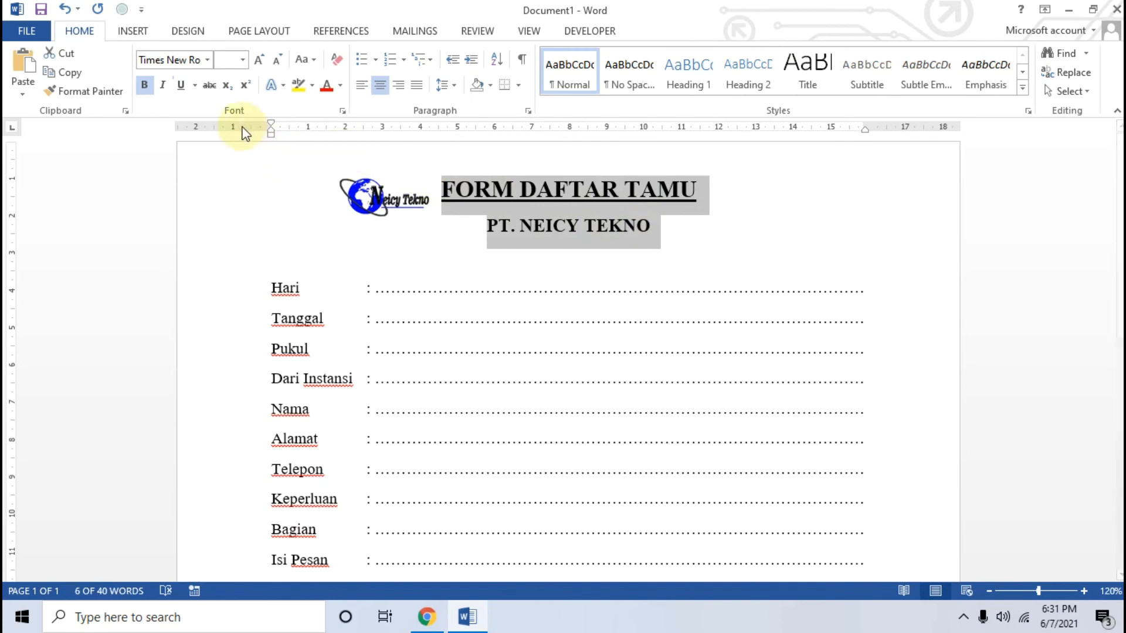
{"action": "left_click_drag", "start_coordinate": [271, 138], "coordinate": [324, 139]}
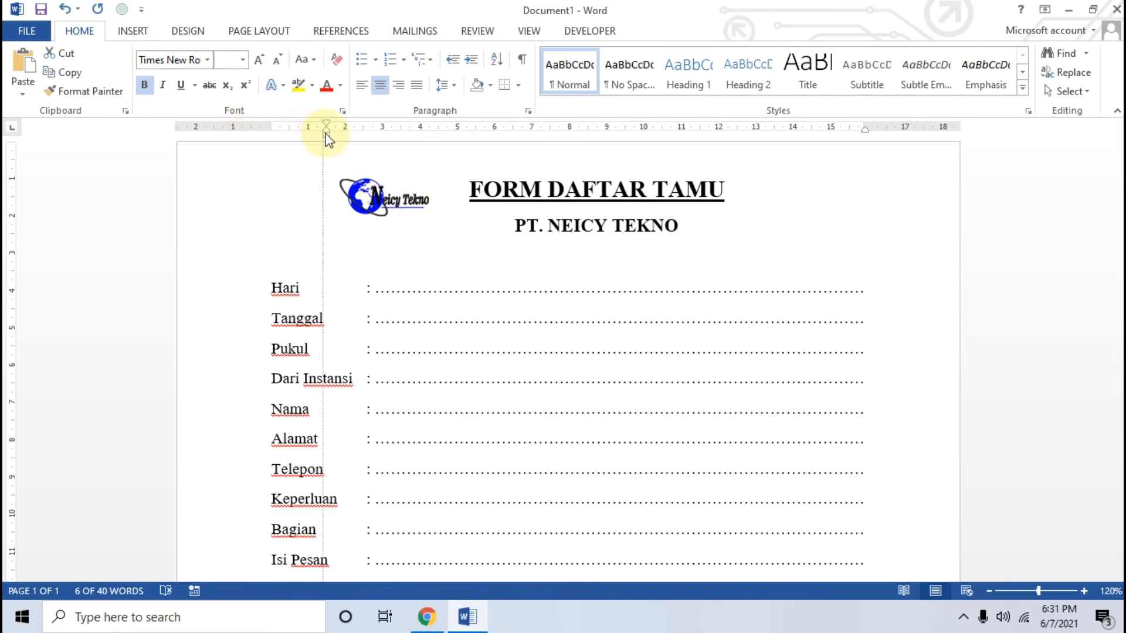
Nudge the logo slightly right, closer to the indented title, and deselect it
{"action": "left_click", "coordinate": [382, 203]}
{"action": "left_click_drag", "start_coordinate": [381, 201], "coordinate": [394, 193]}
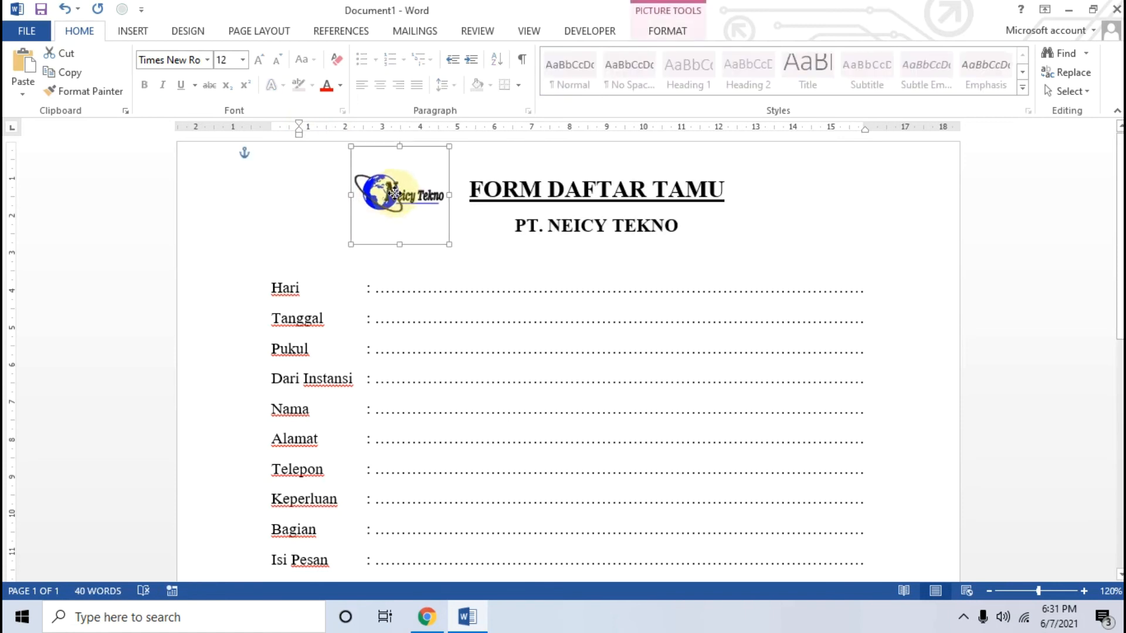
{"action": "left_click", "coordinate": [708, 243]}
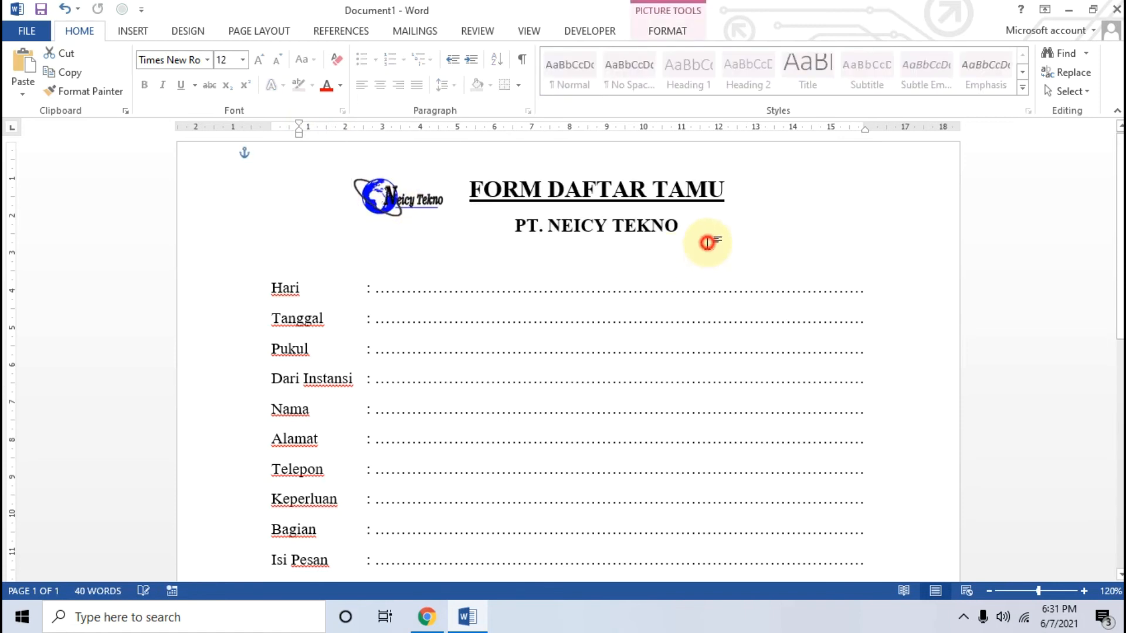
{"action": "left_click", "coordinate": [636, 262]}
{"action": "key", "text": "Return"}
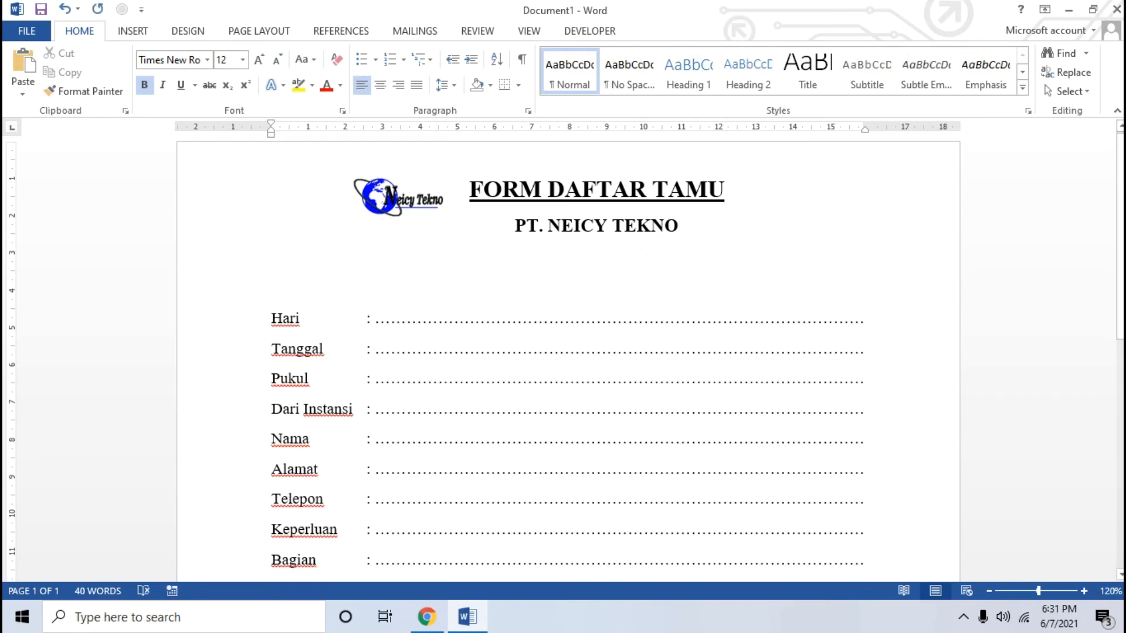
{"action": "key", "text": "BackSpace"}
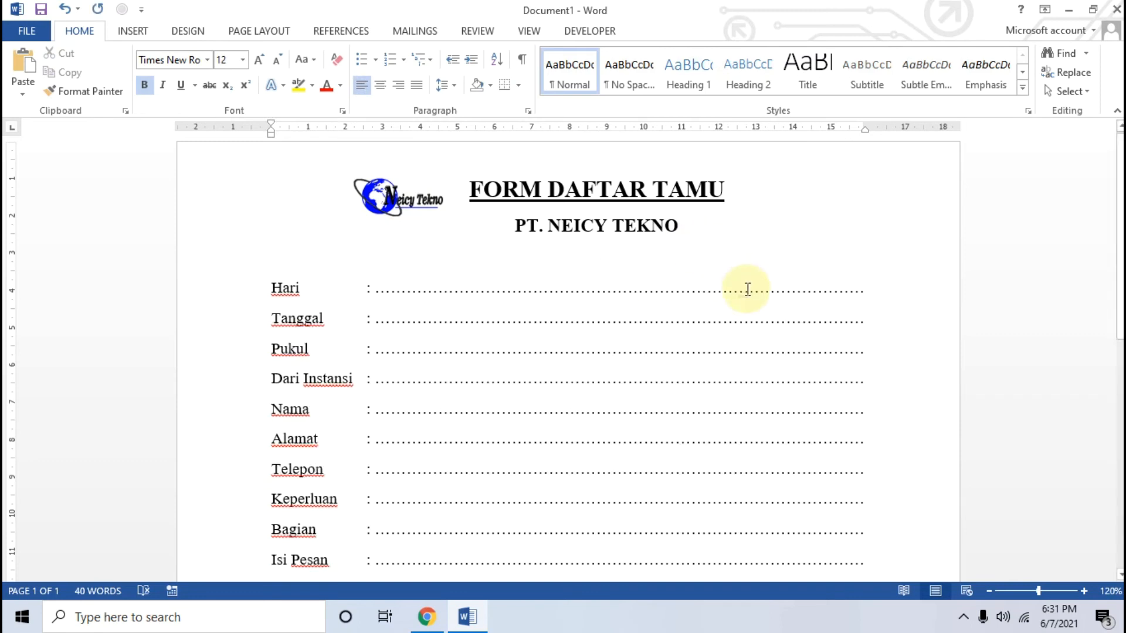
Nudge the logo slightly down so it lines up with the two title lines beside it
{"action": "left_click", "coordinate": [415, 204]}
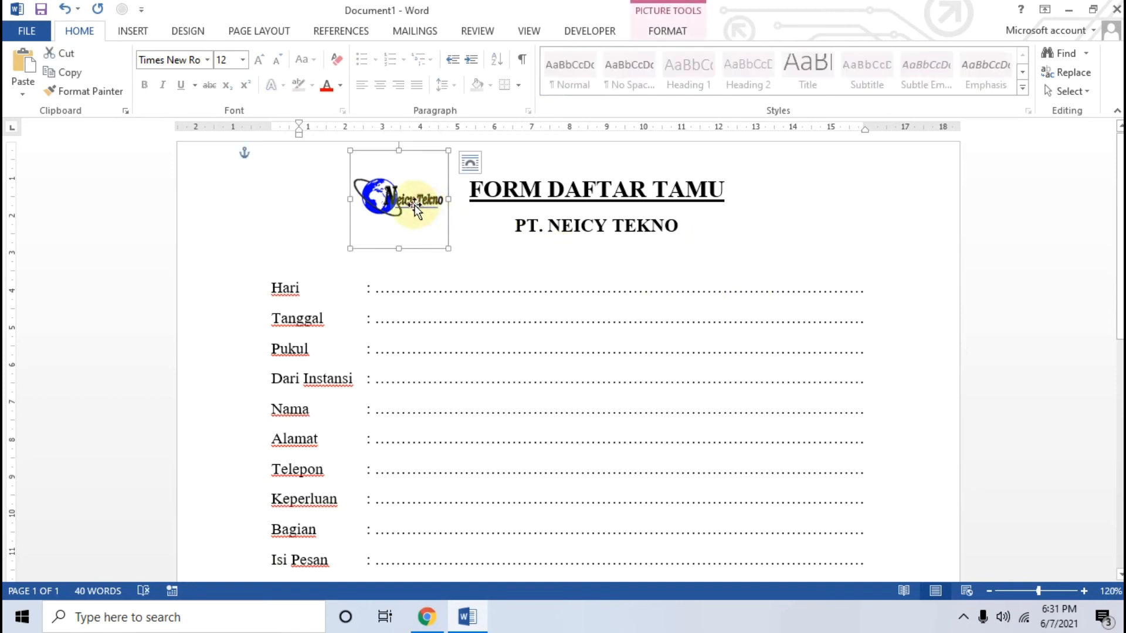
{"action": "key", "text": "Down"}
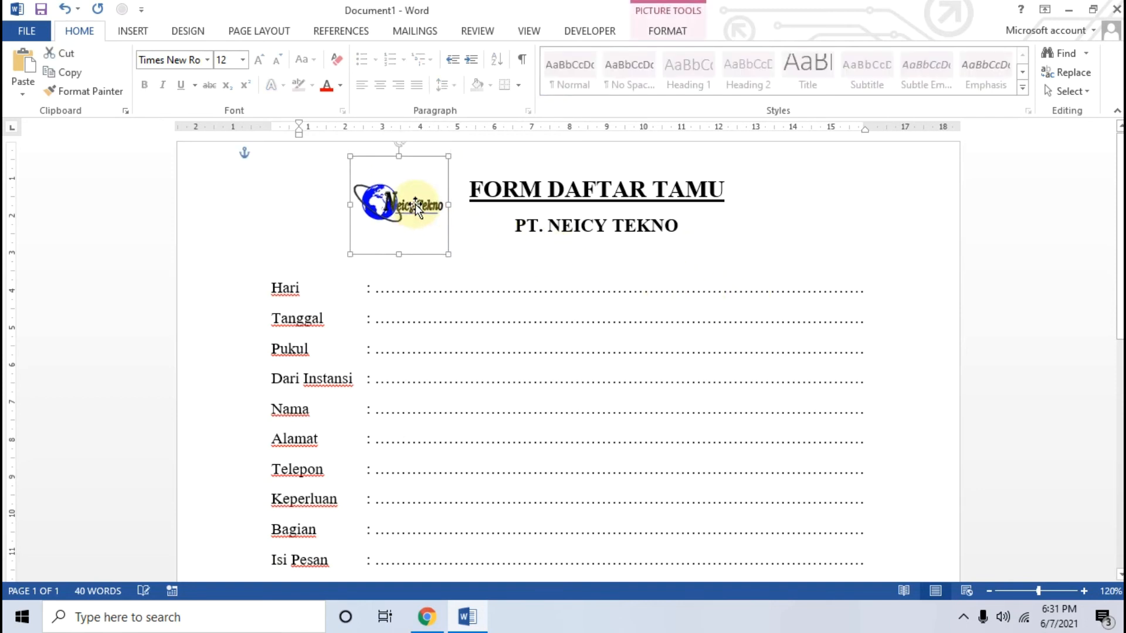
{"action": "key", "text": "ctrl+Down"}
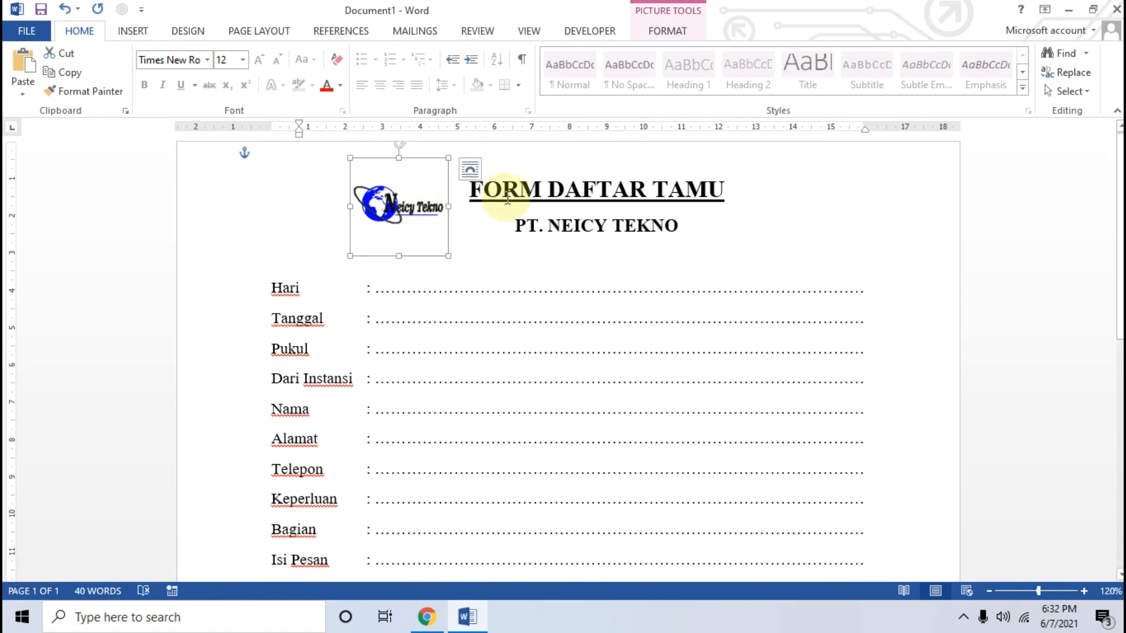
{"action": "scroll", "coordinate": [458, 241], "scroll_direction": "down", "scroll_amount": 3}
{"action": "scroll", "coordinate": [459, 241], "scroll_direction": "up", "scroll_amount": 3}
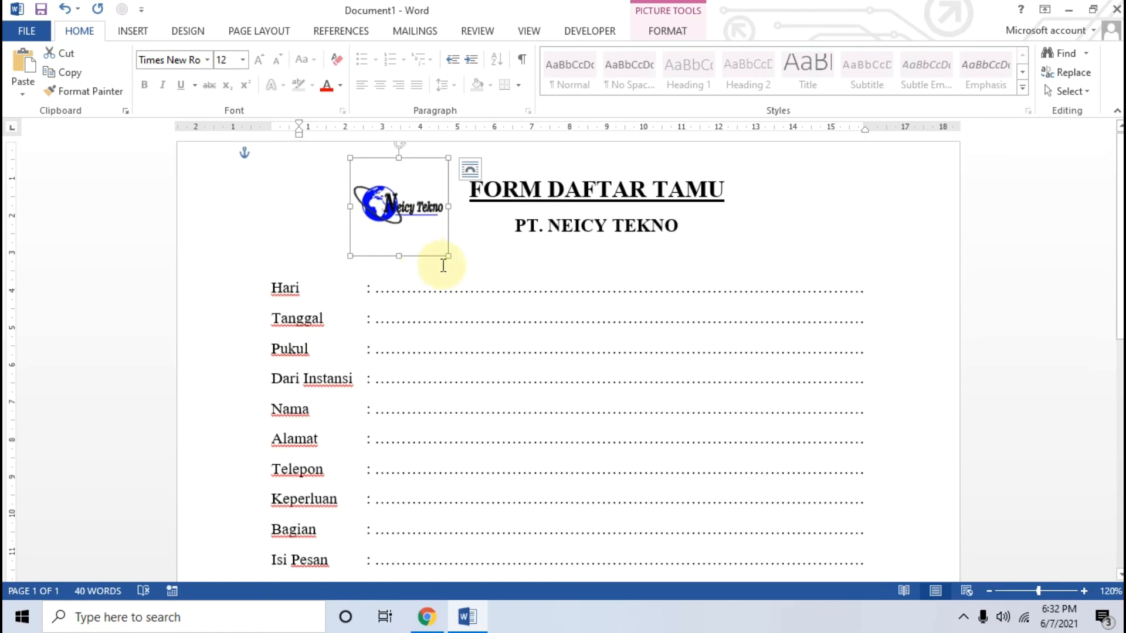
Compare the form with the finished example image in Chrome, then return to Word and deselect the logo
{"action": "left_click", "coordinate": [427, 616]}
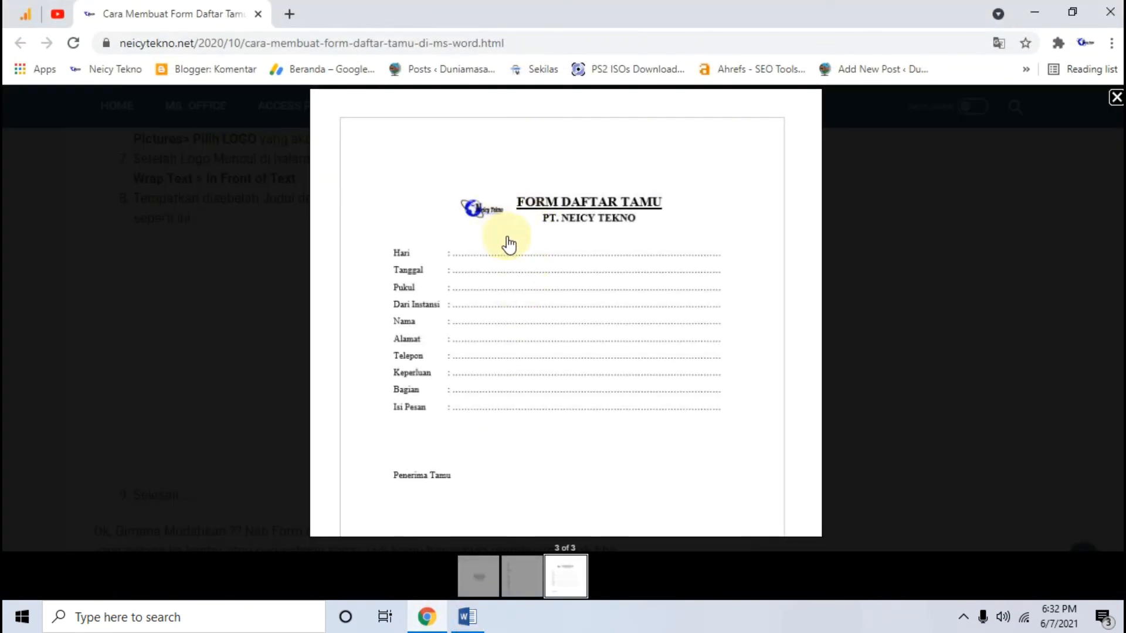
{"action": "left_click", "coordinate": [467, 616]}
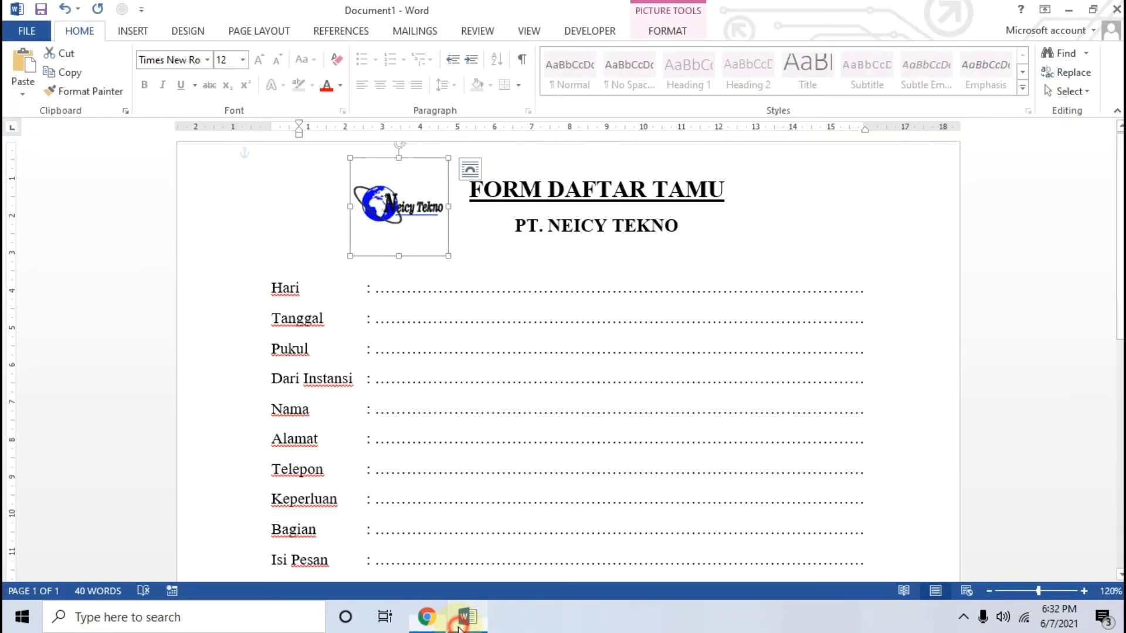
{"action": "left_click", "coordinate": [960, 246]}
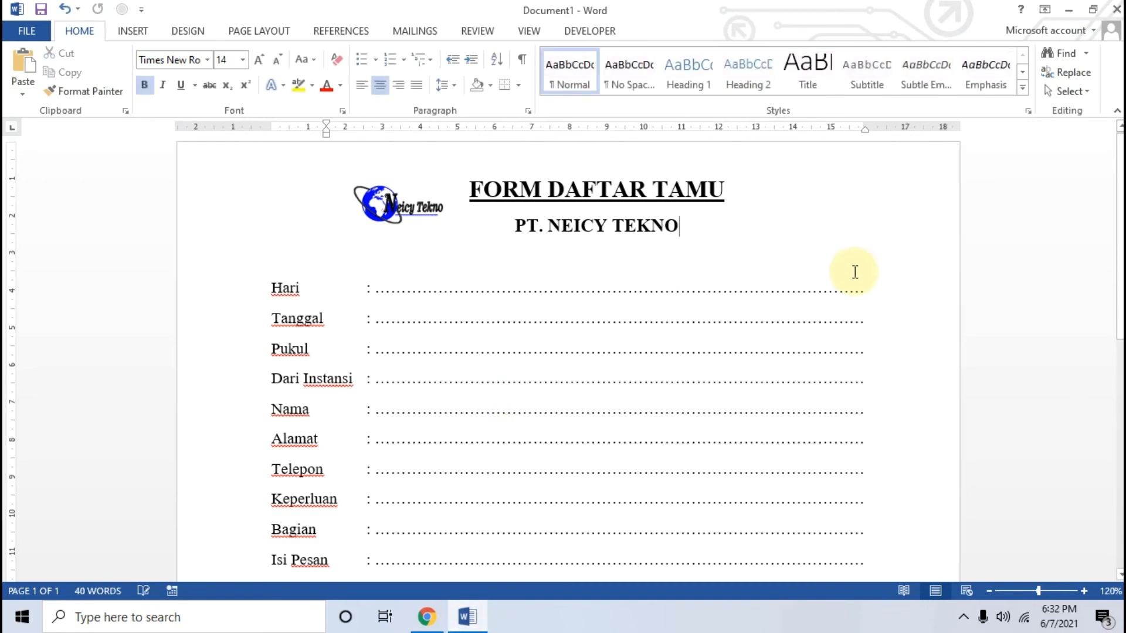
Open the print preview of the form and examine the page layout at 80% zoom
{"action": "scroll", "coordinate": [791, 284], "scroll_direction": "down", "scroll_amount": 5}
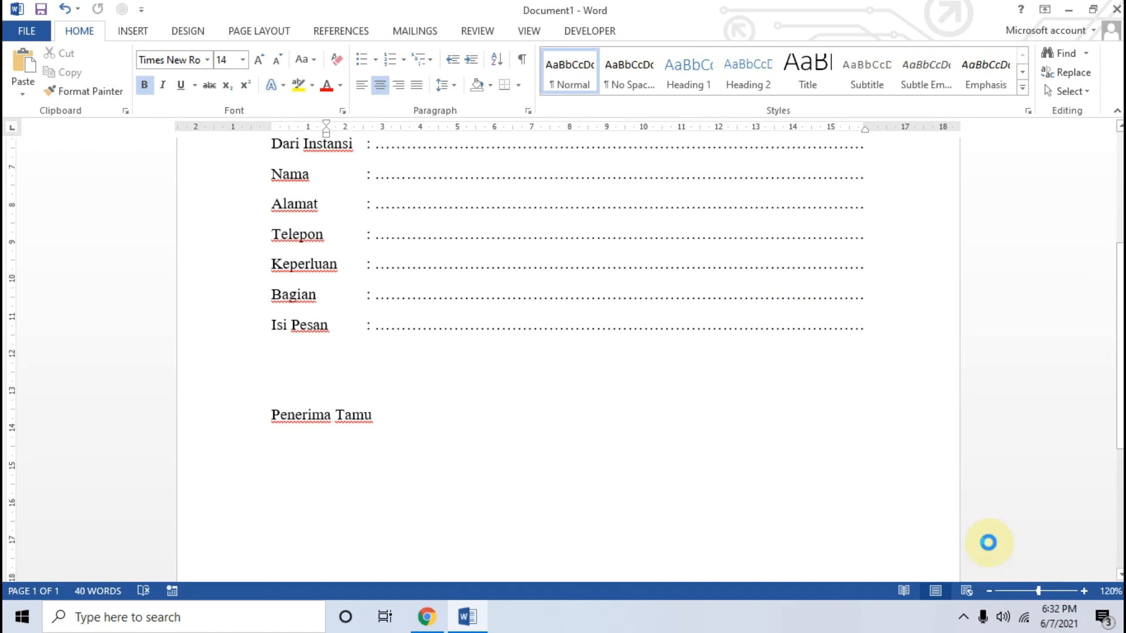
{"action": "key", "text": "ctrl+p"}
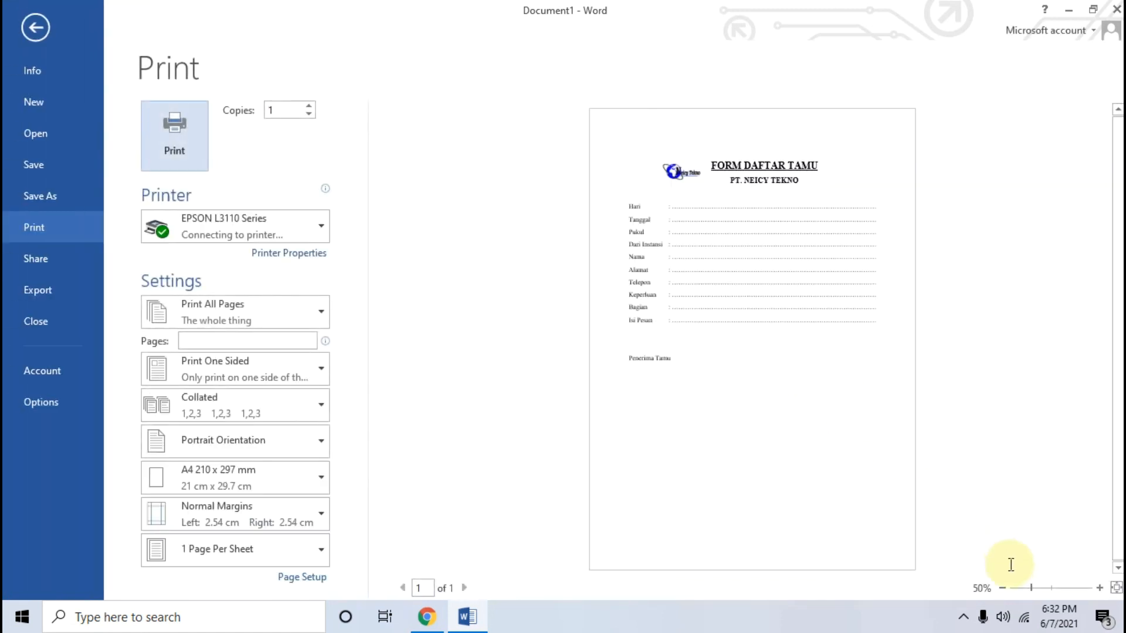
{"action": "left_click", "coordinate": [1054, 590]}
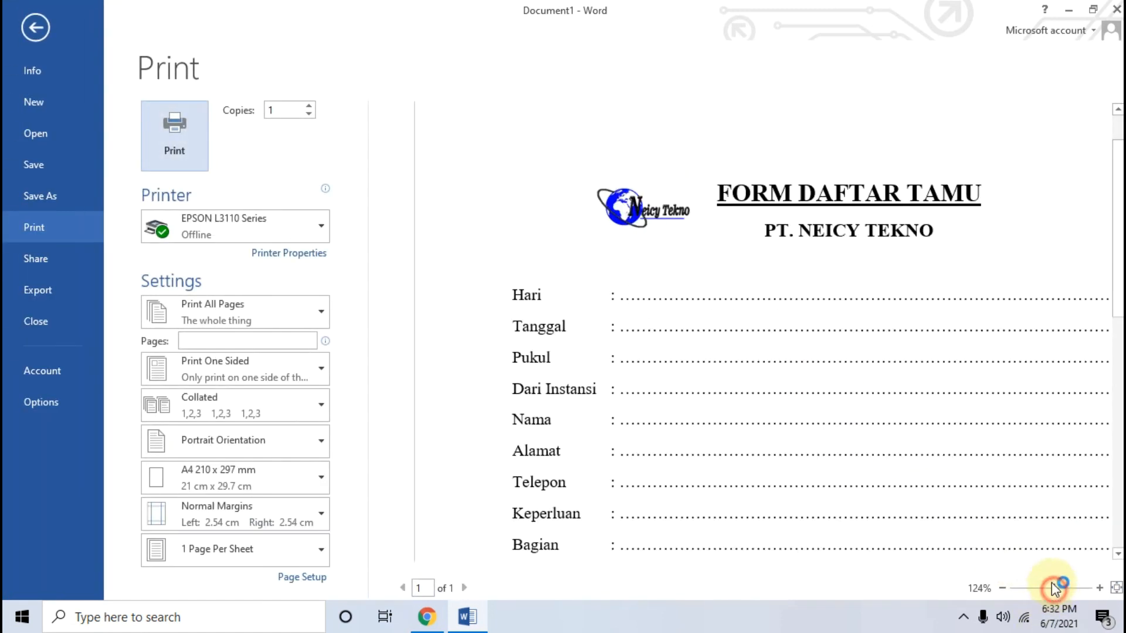
{"action": "left_click", "coordinate": [1002, 588]}
{"action": "left_click", "coordinate": [1002, 588]}
{"action": "left_click", "coordinate": [1002, 589]}
{"action": "left_click", "coordinate": [1002, 589]}
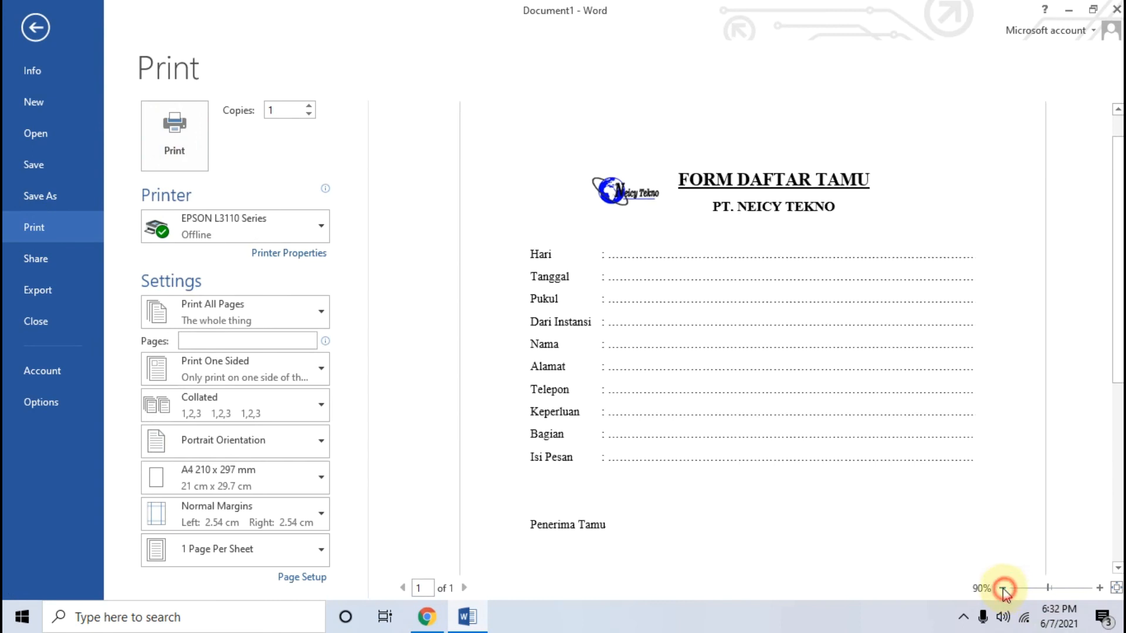
{"action": "left_click", "coordinate": [1002, 589]}
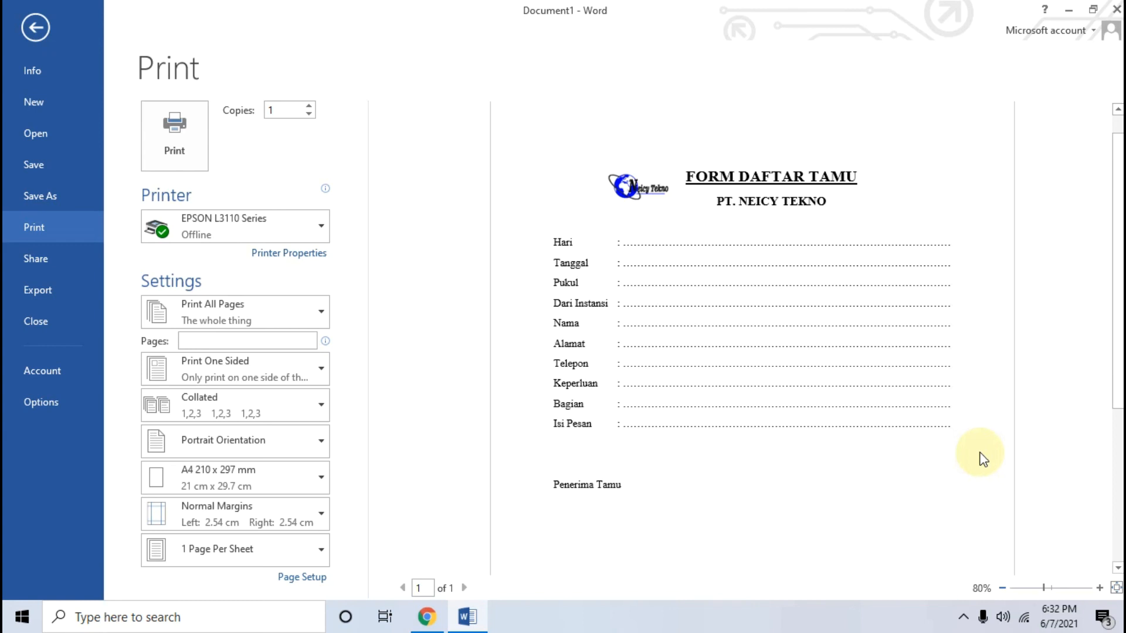
Minimize the Chrome and Word windows to show the desktop
{"action": "left_click", "coordinate": [420, 624]}
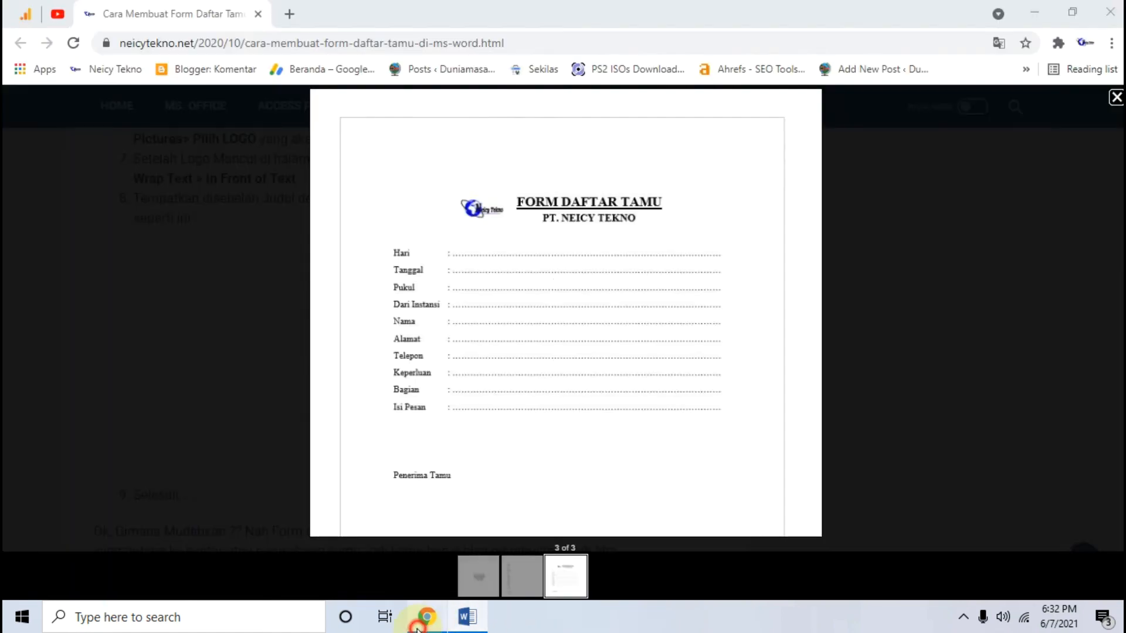
{"action": "left_click", "coordinate": [1034, 9]}
{"action": "left_click", "coordinate": [1068, 9]}
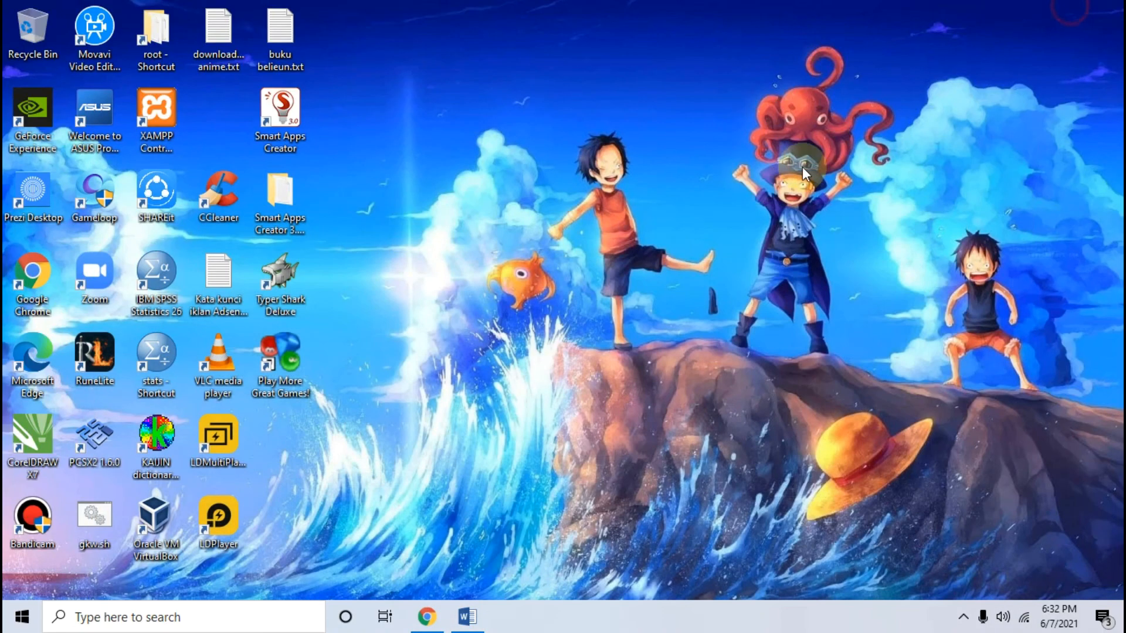
{"action": "right_click", "coordinate": [462, 87]}
{"action": "left_click", "coordinate": [505, 140]}
{"action": "right_click", "coordinate": [443, 121]}
{"action": "left_click", "coordinate": [493, 168]}
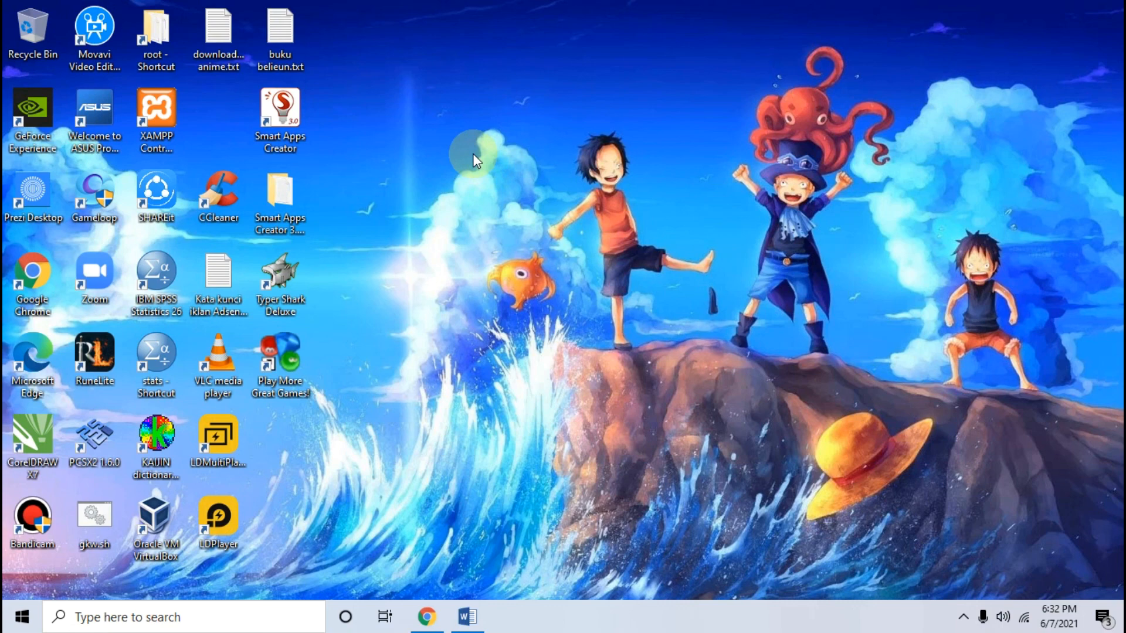
{"action": "right_click", "coordinate": [440, 146]}
{"action": "left_click", "coordinate": [485, 189]}
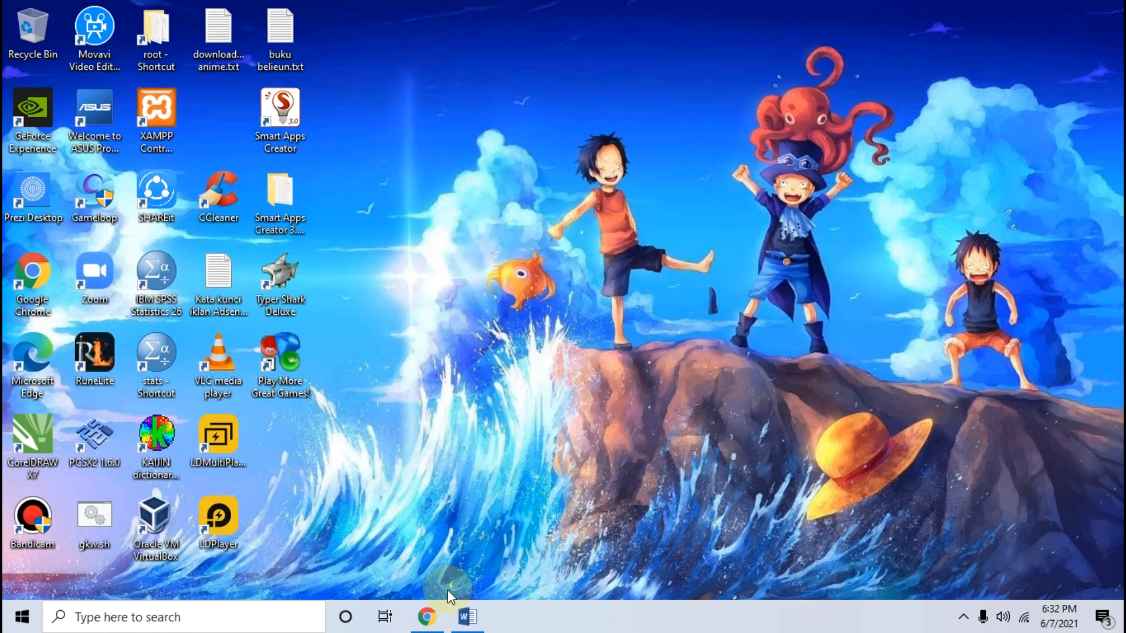
Switch to Chrome, close the enlarged example image, review the article's logo instructions and finished form, and minimize the browser
{"action": "left_click", "coordinate": [426, 615]}
{"action": "left_click", "coordinate": [114, 216]}
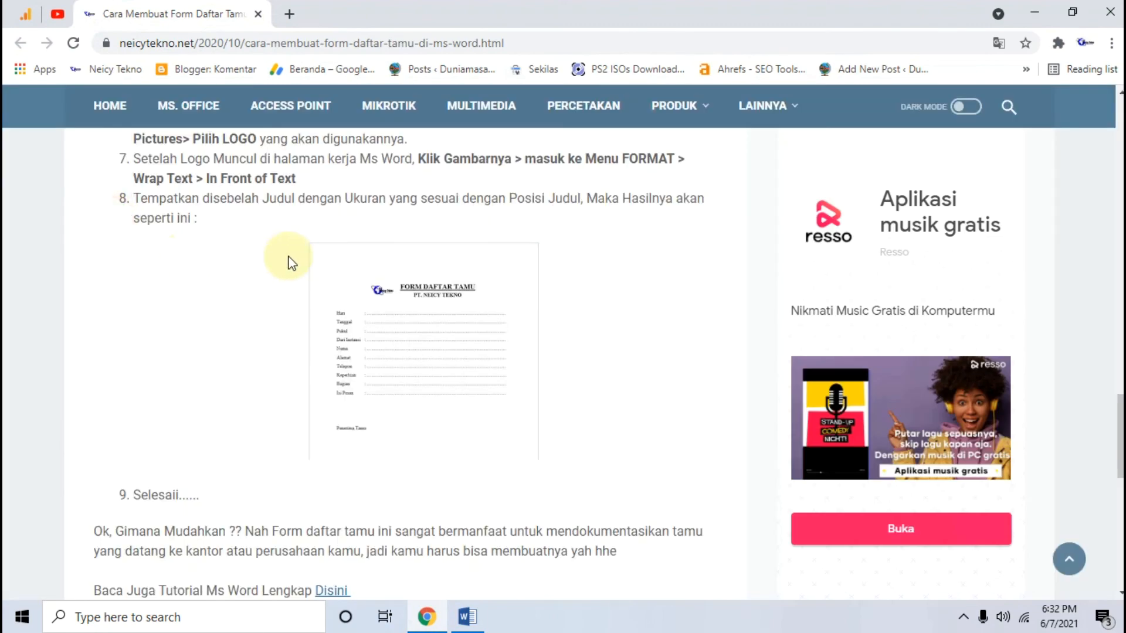
{"action": "scroll", "coordinate": [289, 258], "scroll_direction": "down", "scroll_amount": 5}
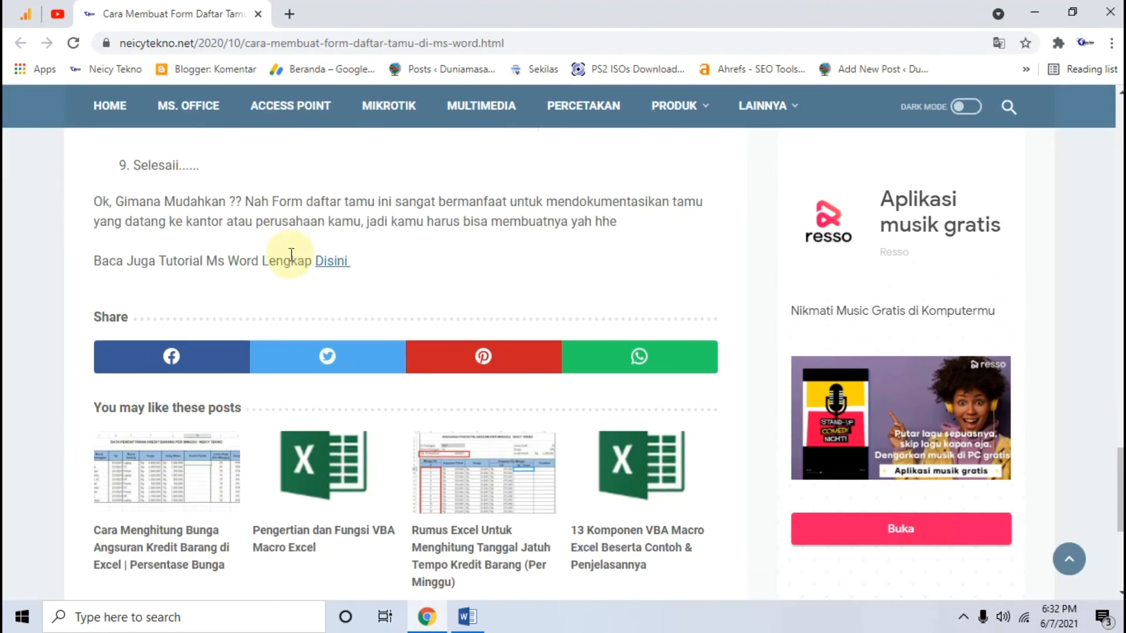
{"action": "scroll", "coordinate": [291, 255], "scroll_direction": "up", "scroll_amount": 6}
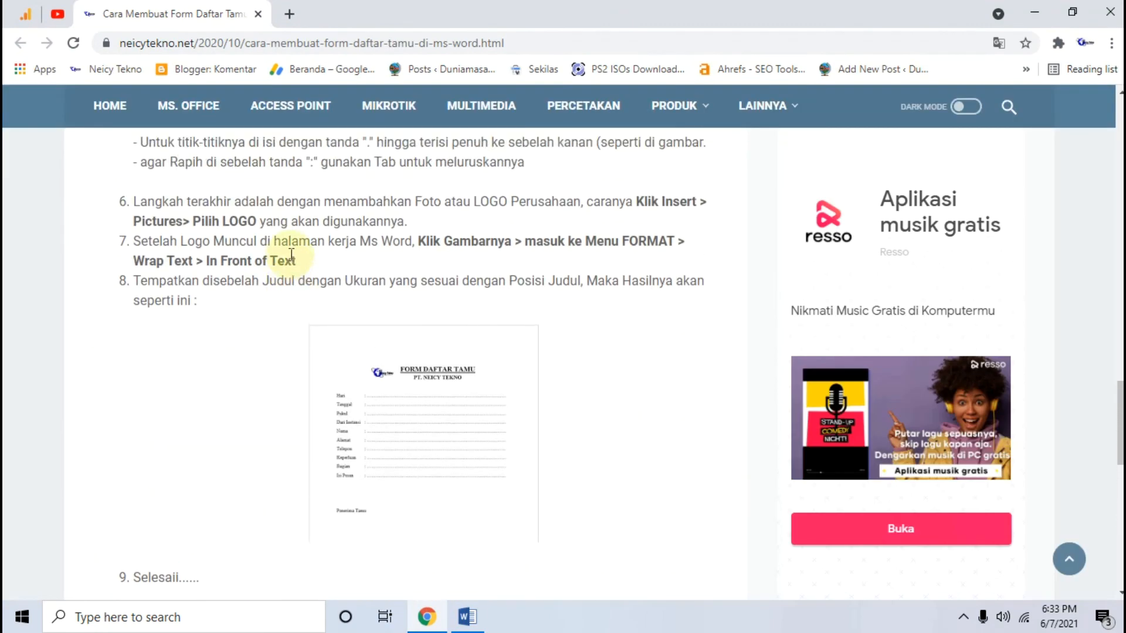
{"action": "scroll", "coordinate": [291, 256], "scroll_direction": "up", "scroll_amount": 3}
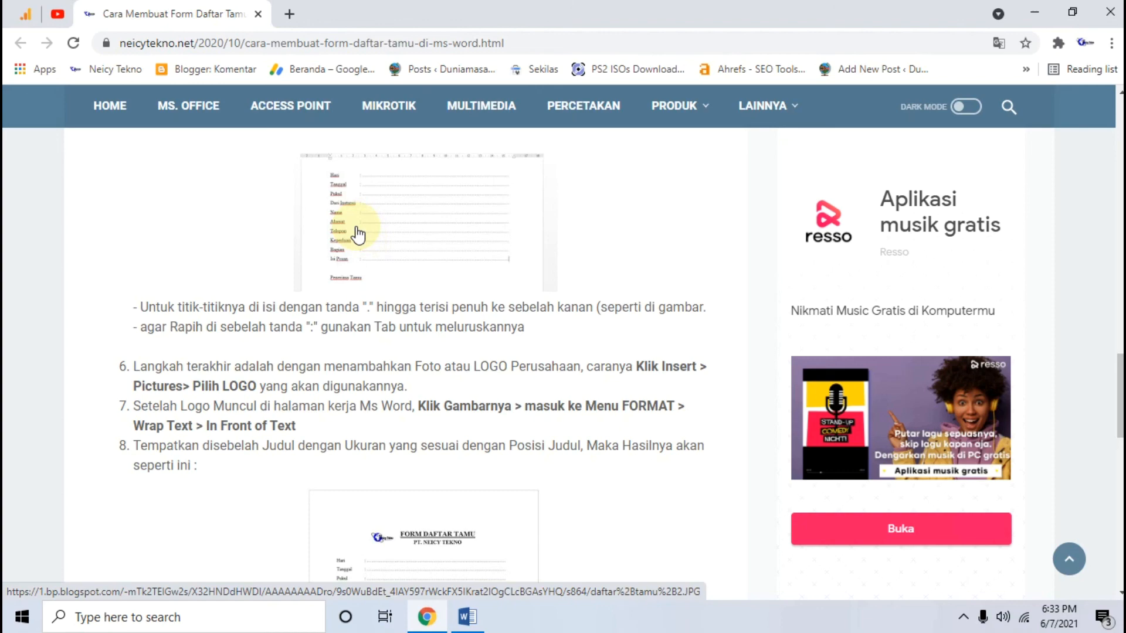
{"action": "scroll", "coordinate": [447, 359], "scroll_direction": "down", "scroll_amount": 10}
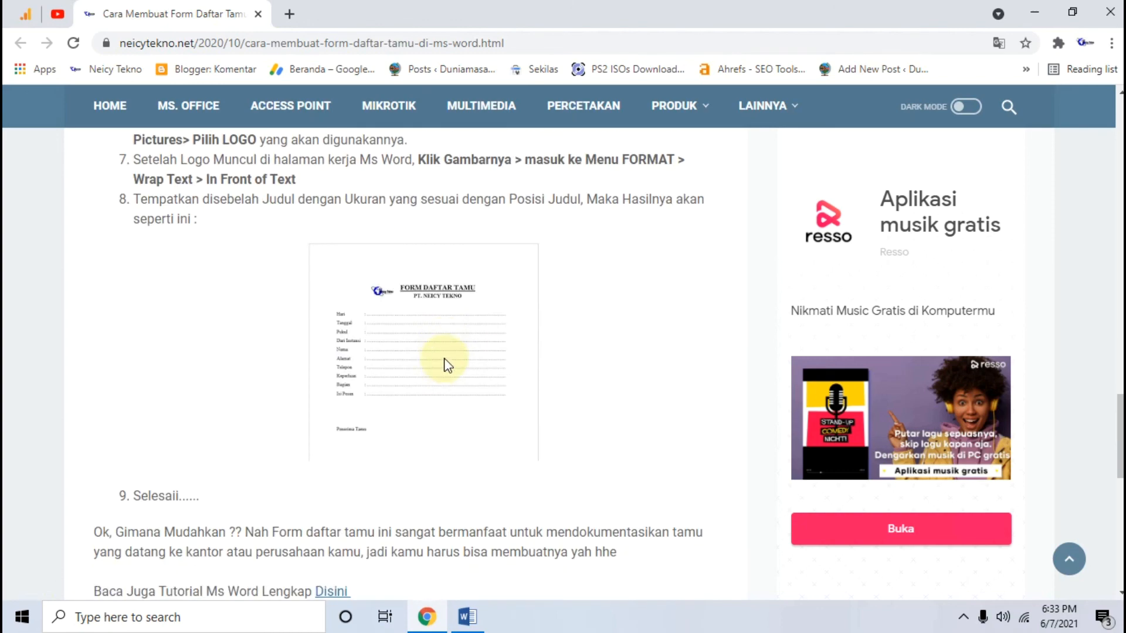
{"action": "scroll", "coordinate": [458, 358], "scroll_direction": "up", "scroll_amount": 7}
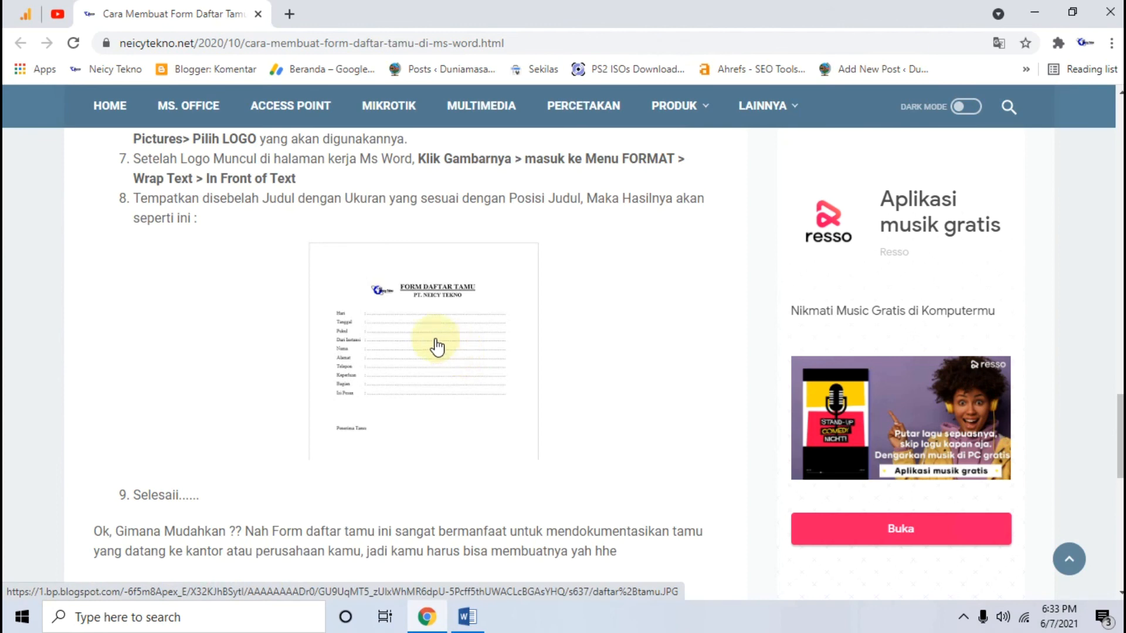
{"action": "scroll", "coordinate": [354, 346], "scroll_direction": "down", "scroll_amount": 7}
{"action": "scroll", "coordinate": [360, 334], "scroll_direction": "up", "scroll_amount": 5}
{"action": "scroll", "coordinate": [372, 329], "scroll_direction": "down", "scroll_amount": 1}
{"action": "scroll", "coordinate": [373, 335], "scroll_direction": "down", "scroll_amount": 7}
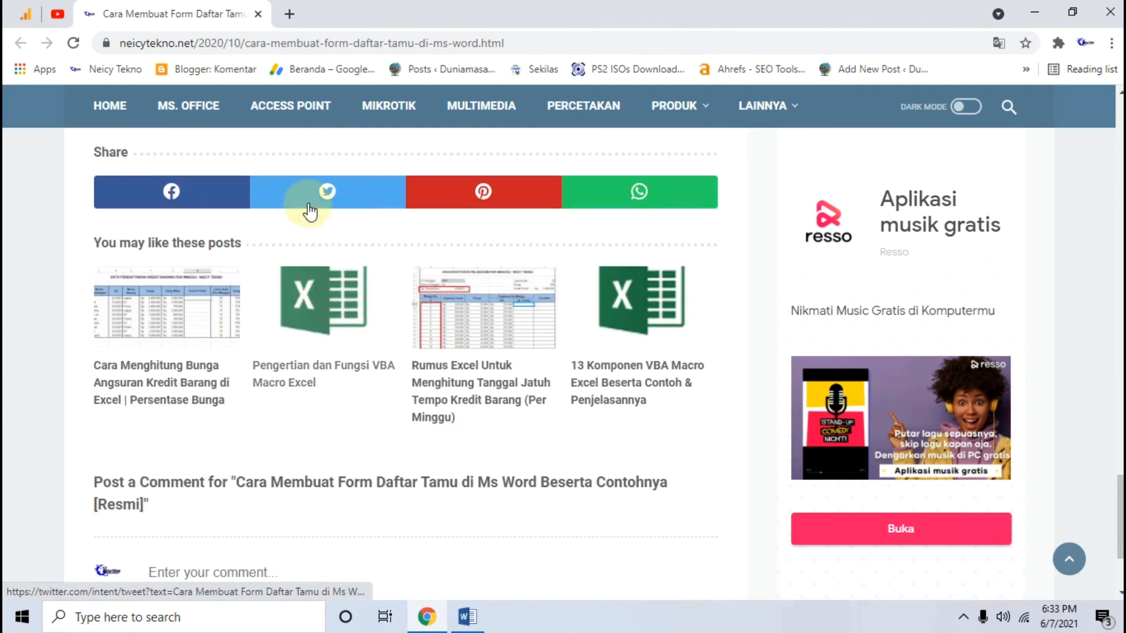
{"action": "scroll", "coordinate": [360, 292], "scroll_direction": "up", "scroll_amount": 4}
{"action": "scroll", "coordinate": [516, 351], "scroll_direction": "up", "scroll_amount": 4}
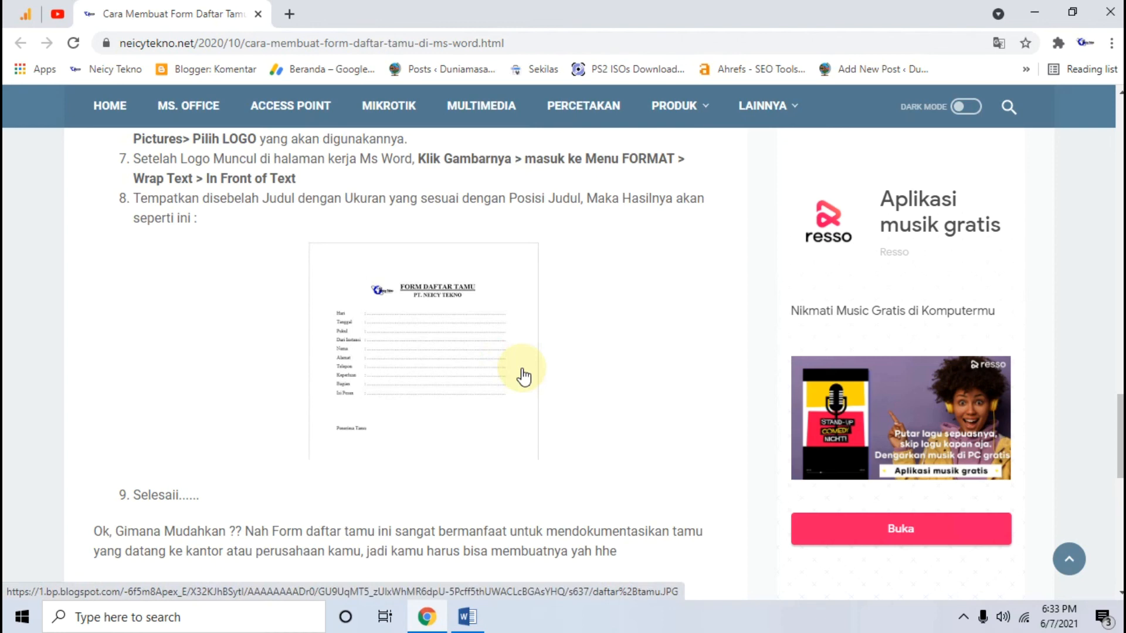
{"action": "left_click", "coordinate": [1035, 12]}
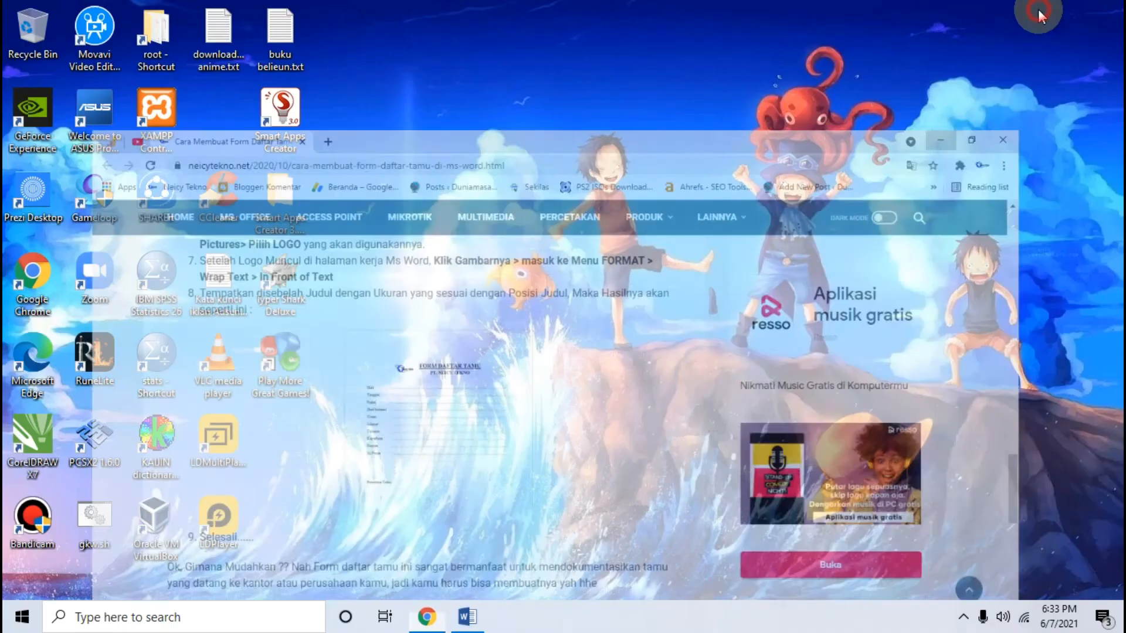